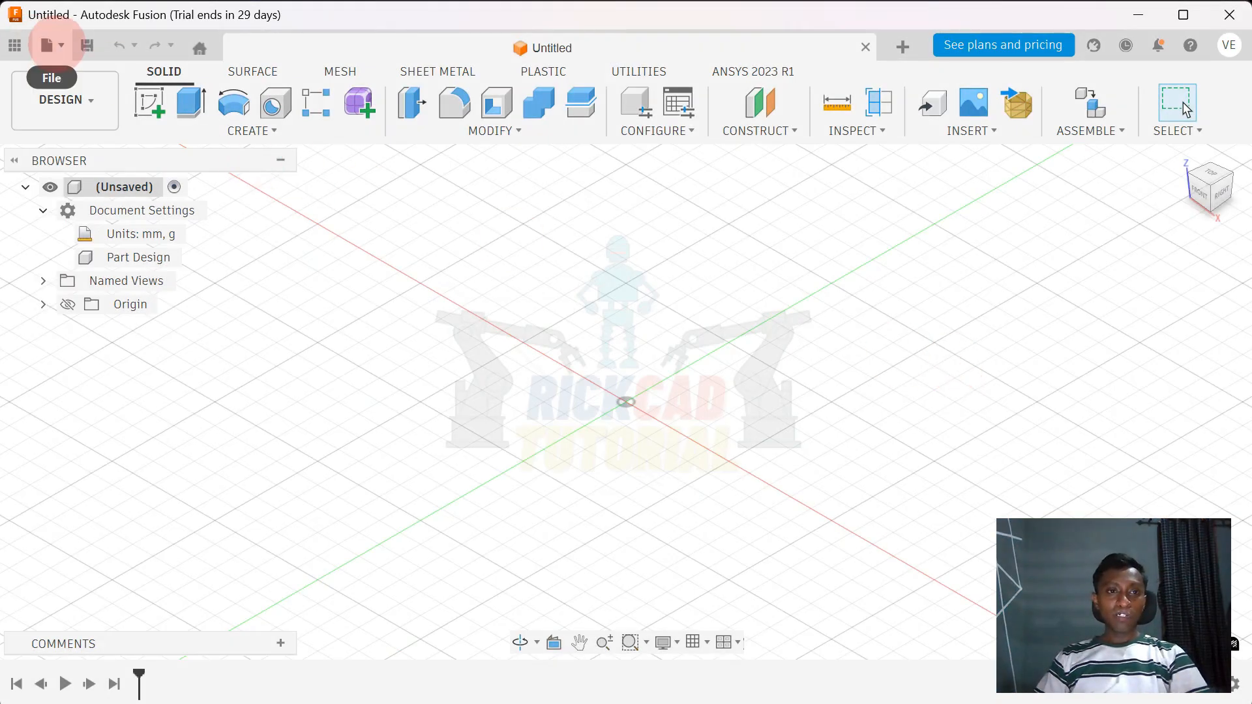
Create a new Hybrid Design document with the millimeter (mm), gram (g) unit system.
click(54, 46)
click(61, 72)
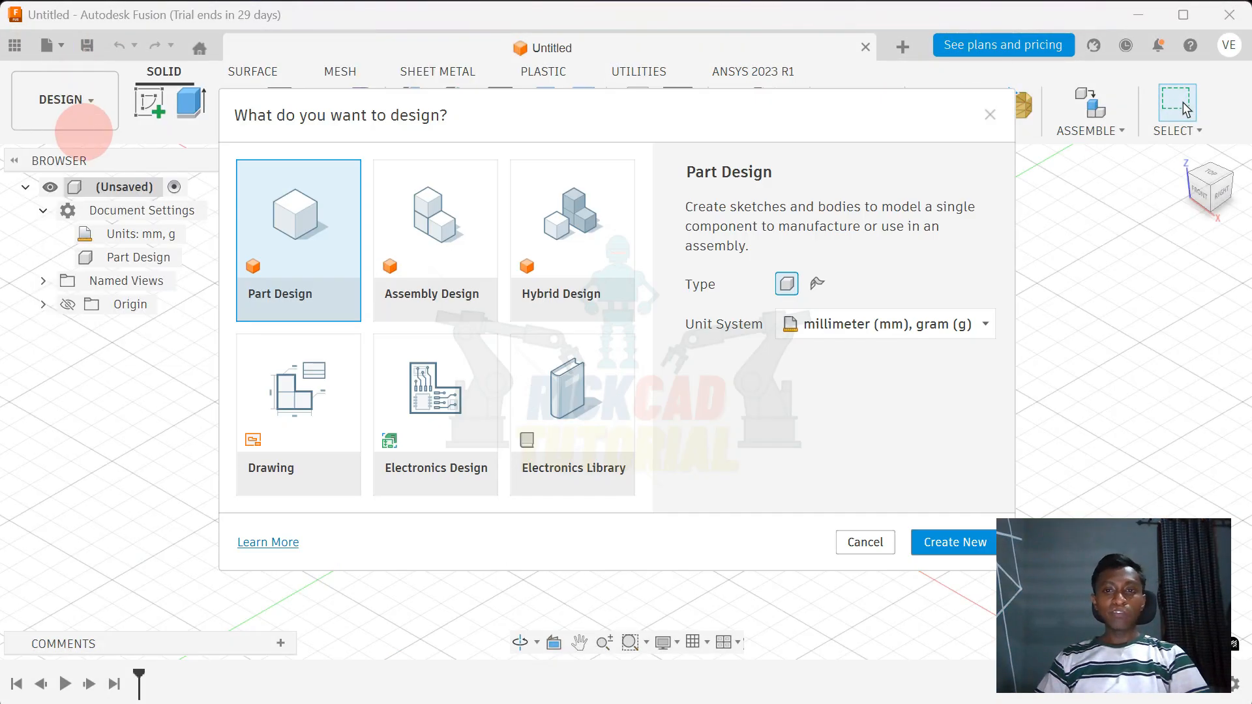
click(416, 221)
click(548, 203)
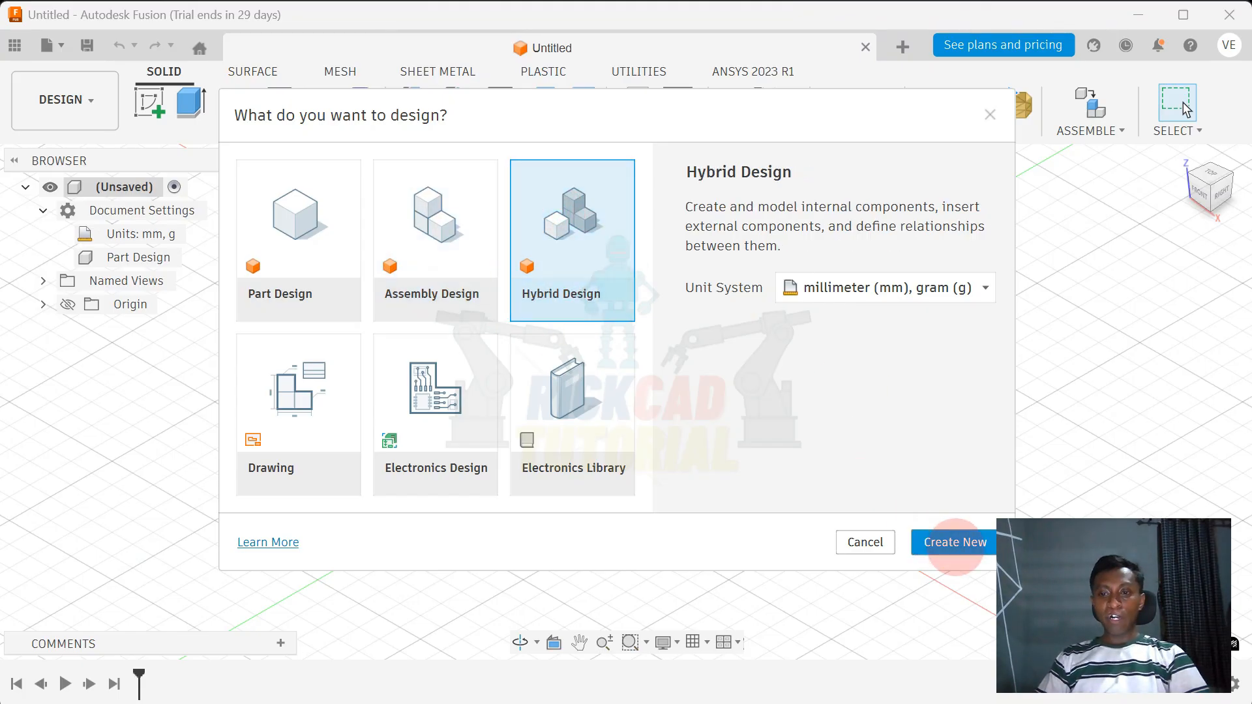
click(955, 543)
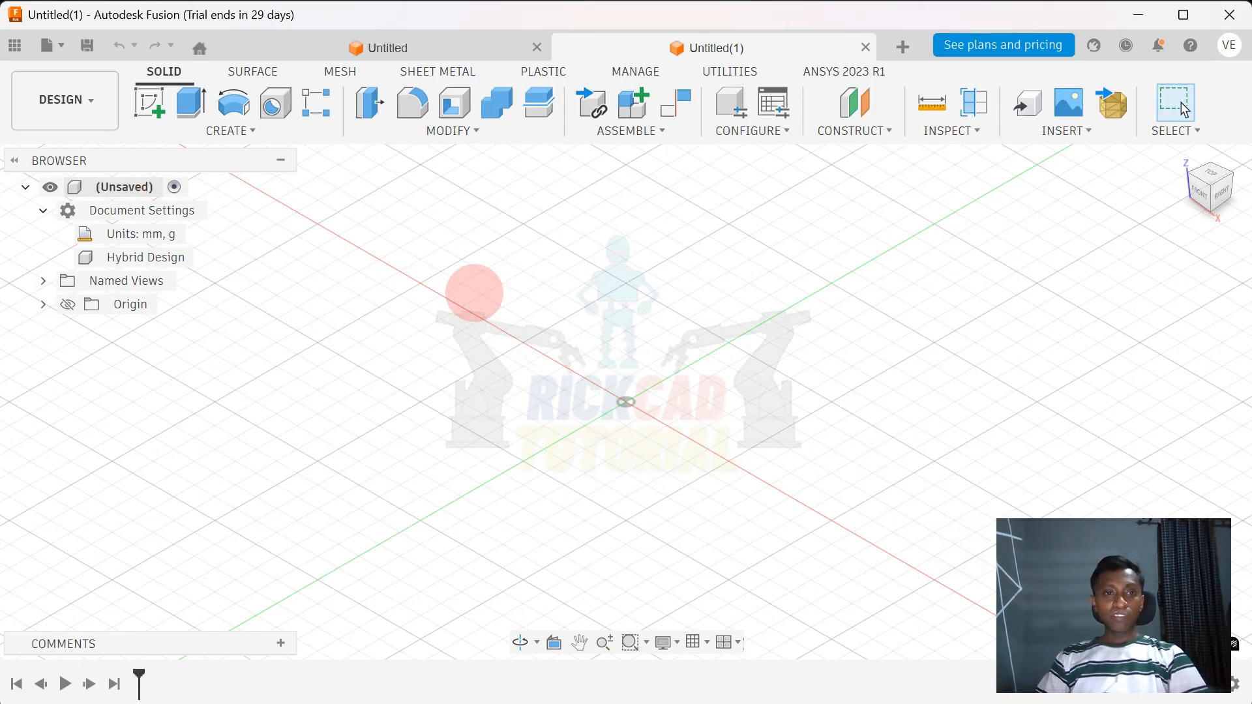
Start a sketch on the top plane and draw a center rectangle 200 mm wide and 150 mm high at the origin.
key(l)
click(716, 405)
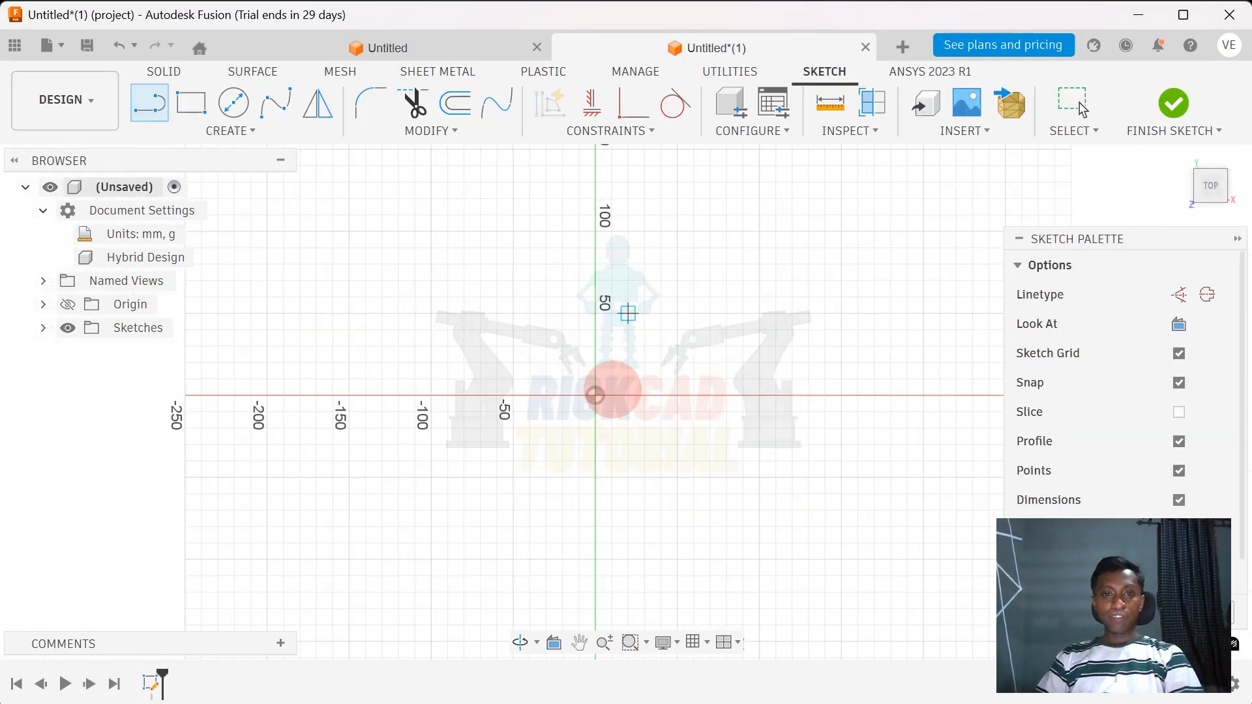
click(230, 131)
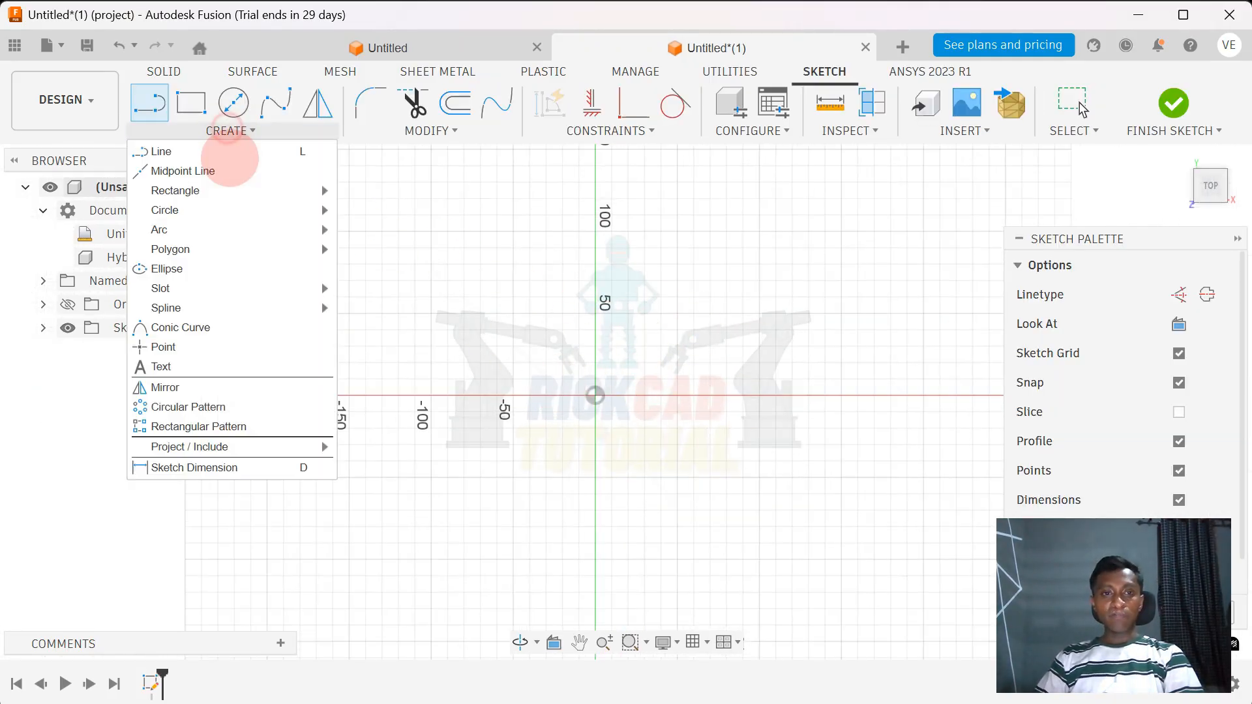
mouse_move(270, 191)
click(411, 229)
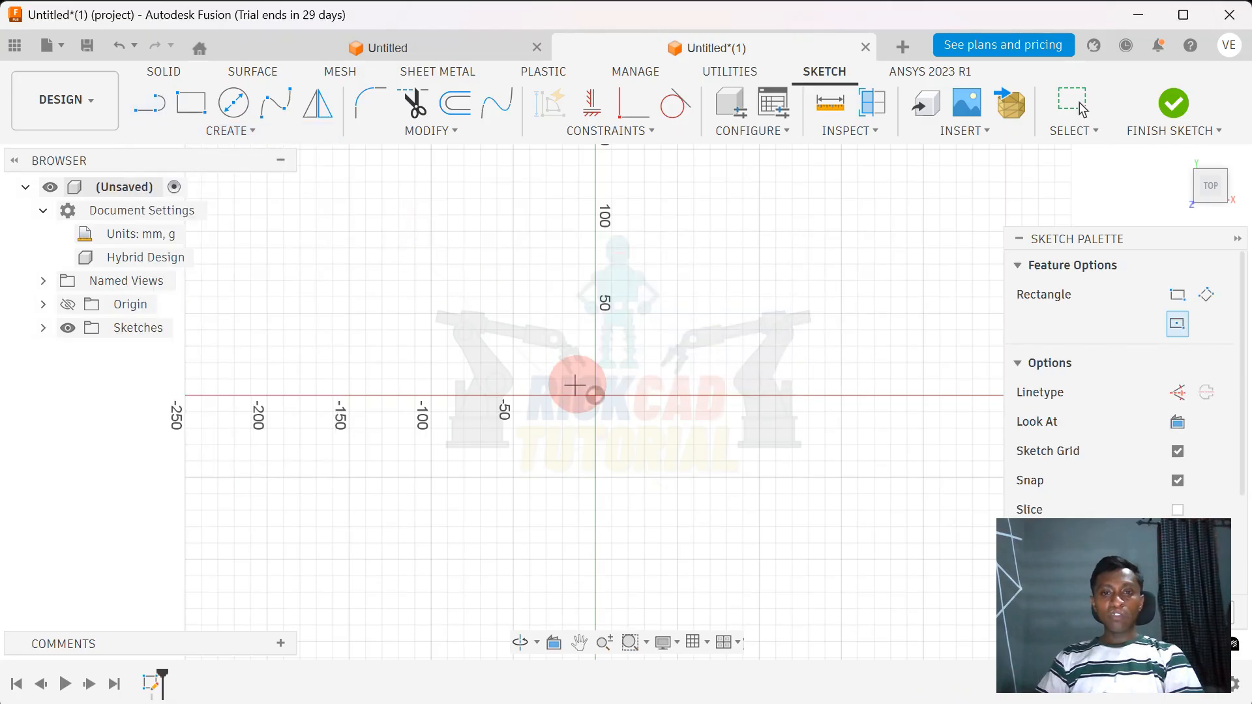
click(595, 395)
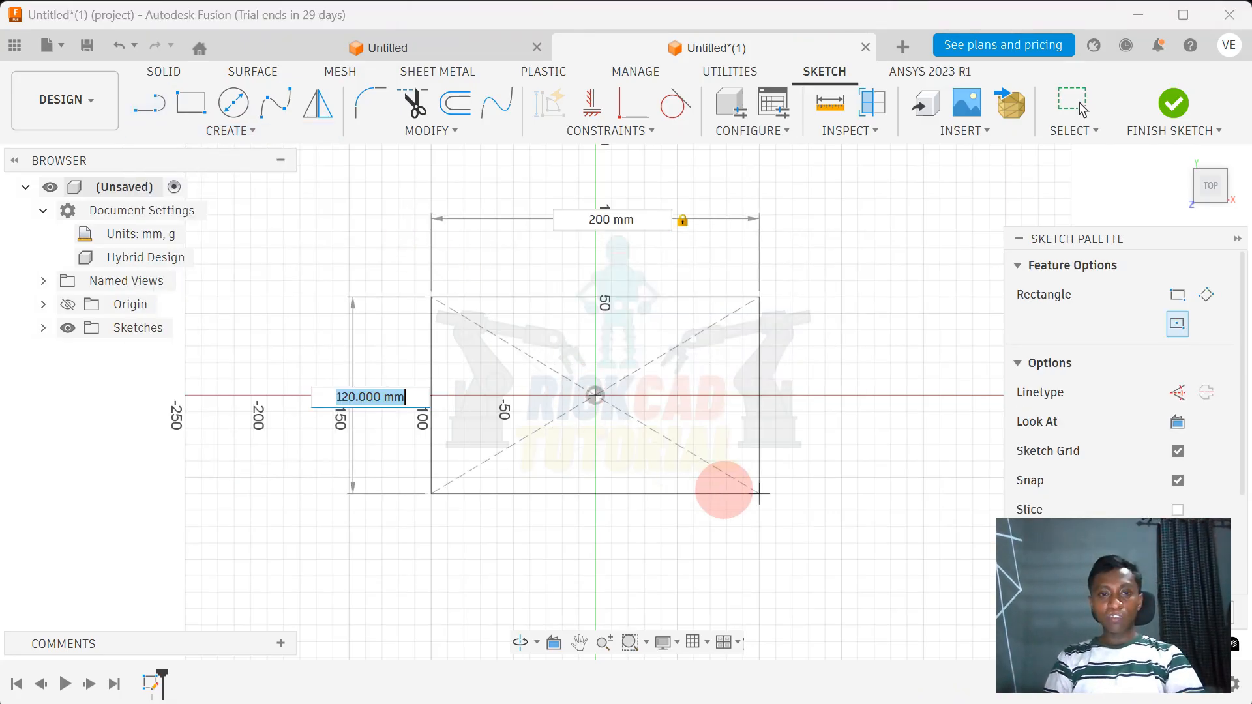
text(150)
key(Return)
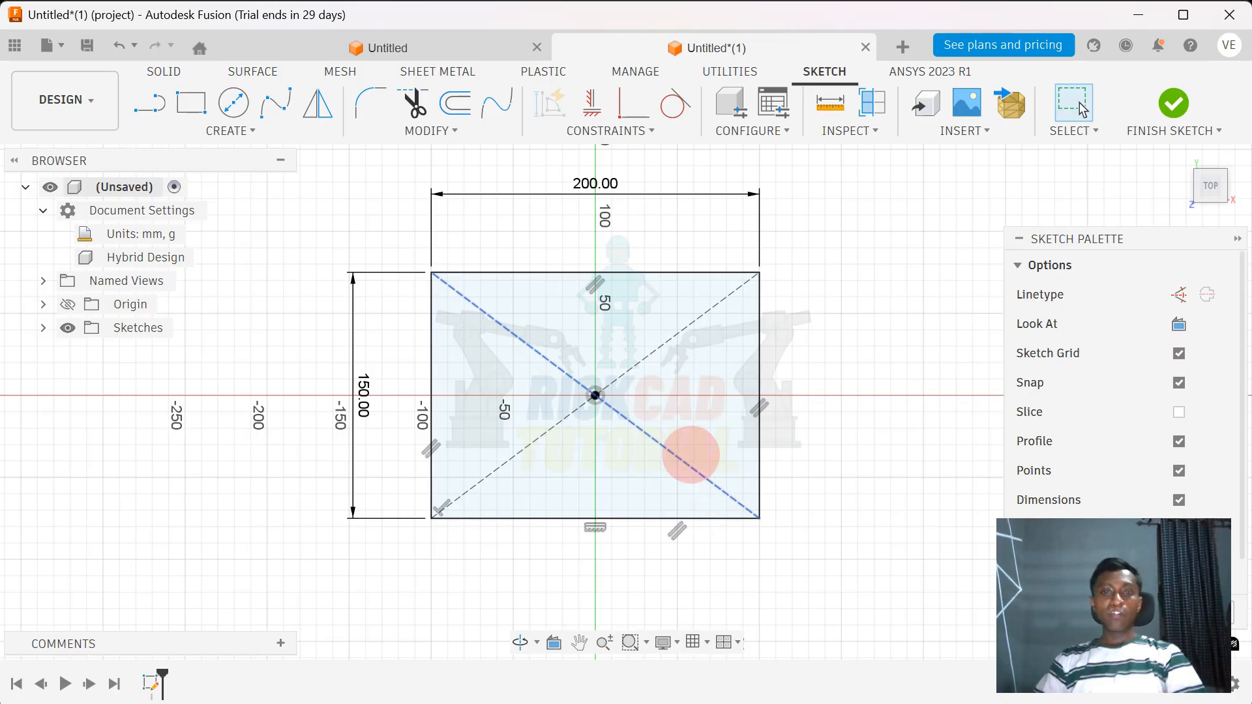
Offset the rectangle's outline 10 mm inward.
click(450, 105)
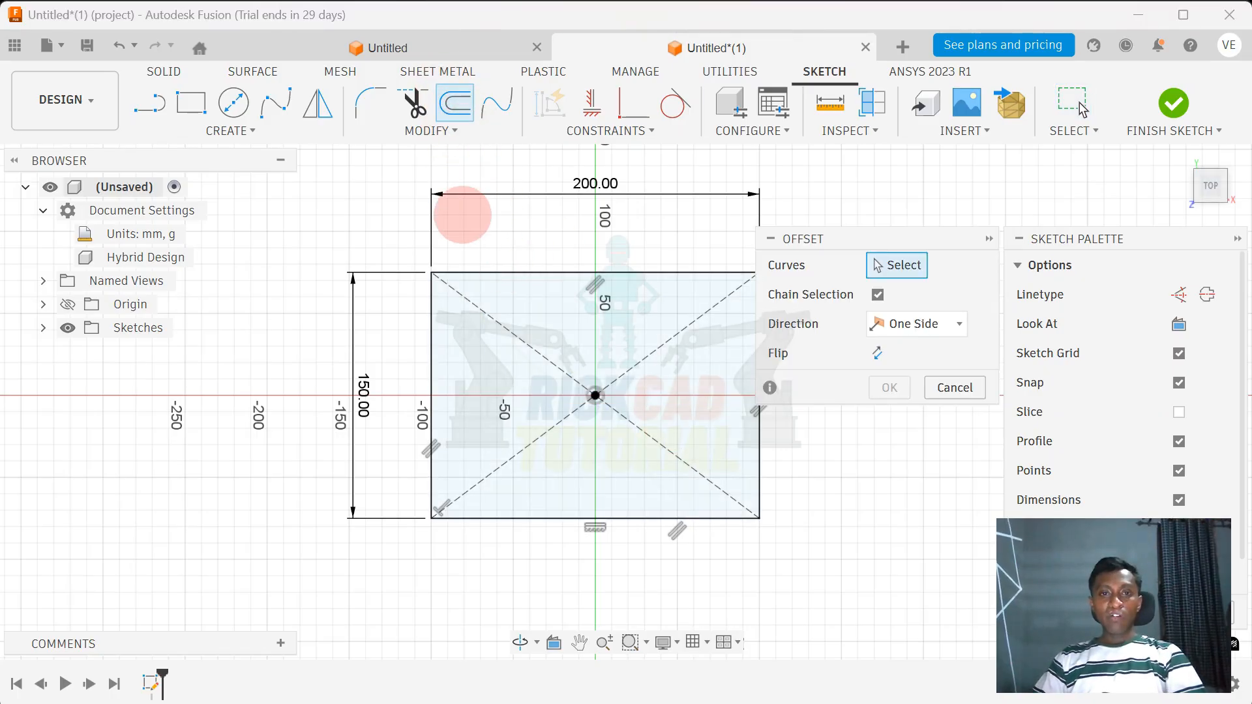
click(443, 132)
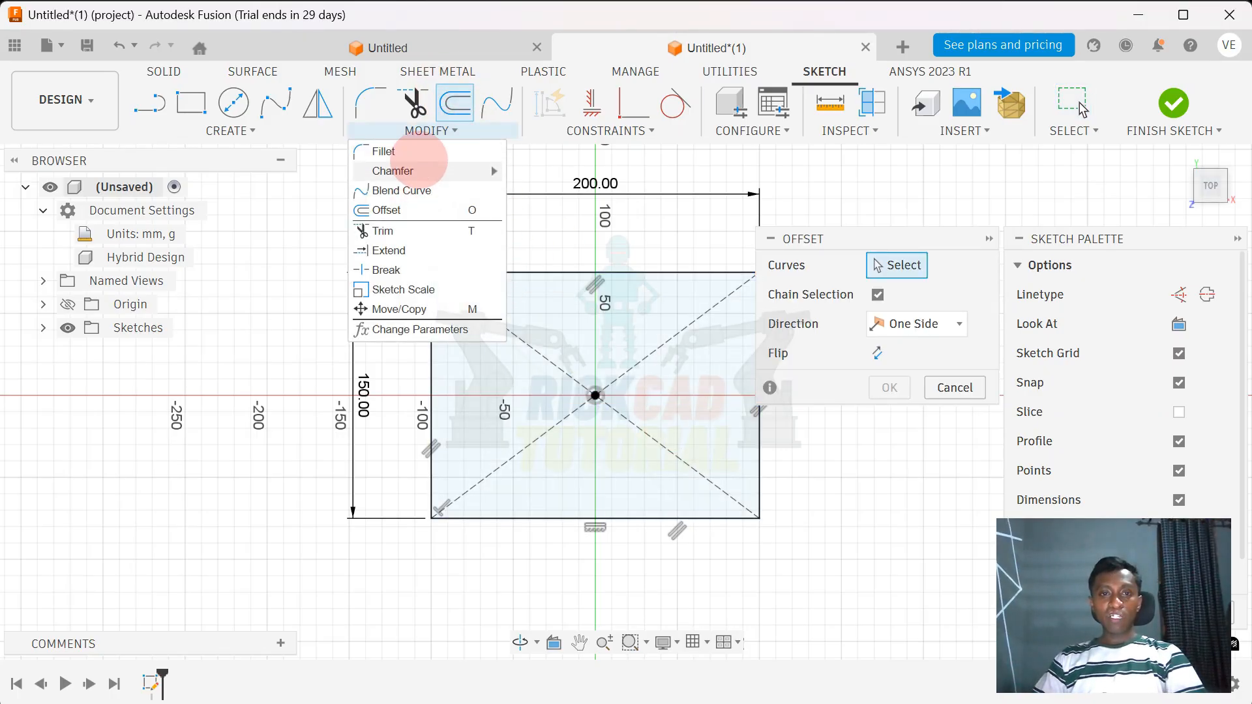
click(456, 209)
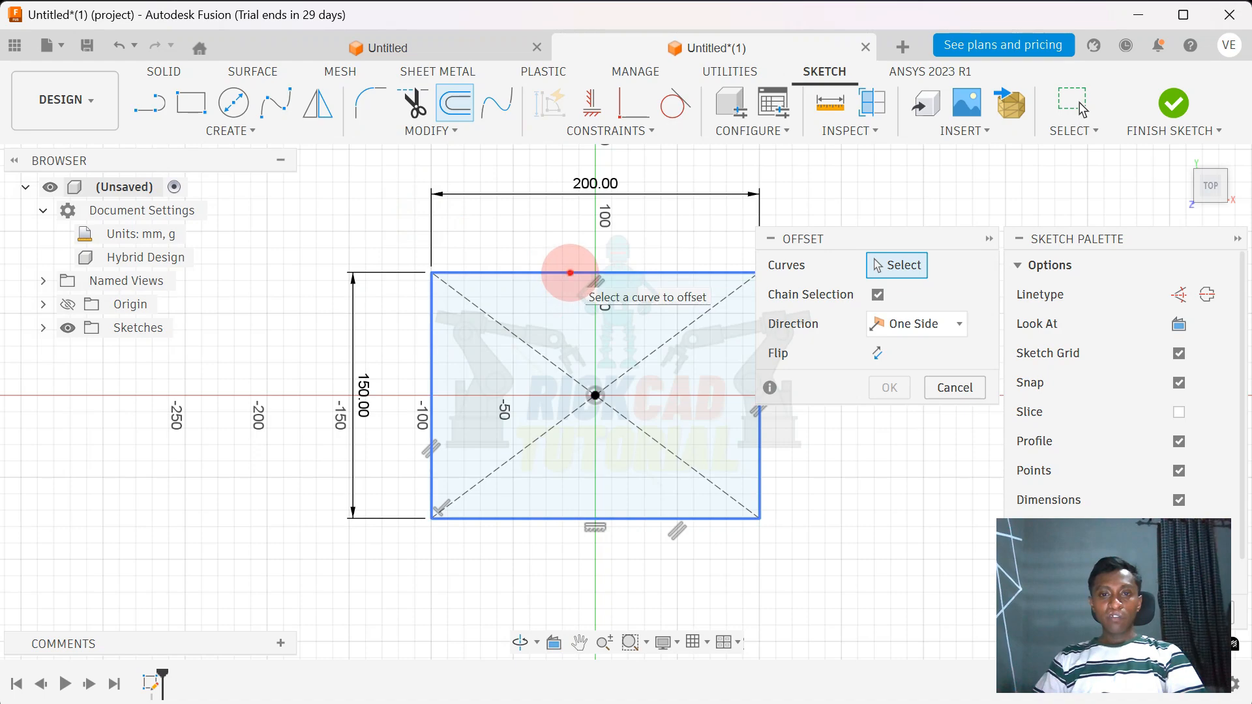
click(570, 273)
scroll(570, 274, up, 2)
drag(573, 288, 572, 312)
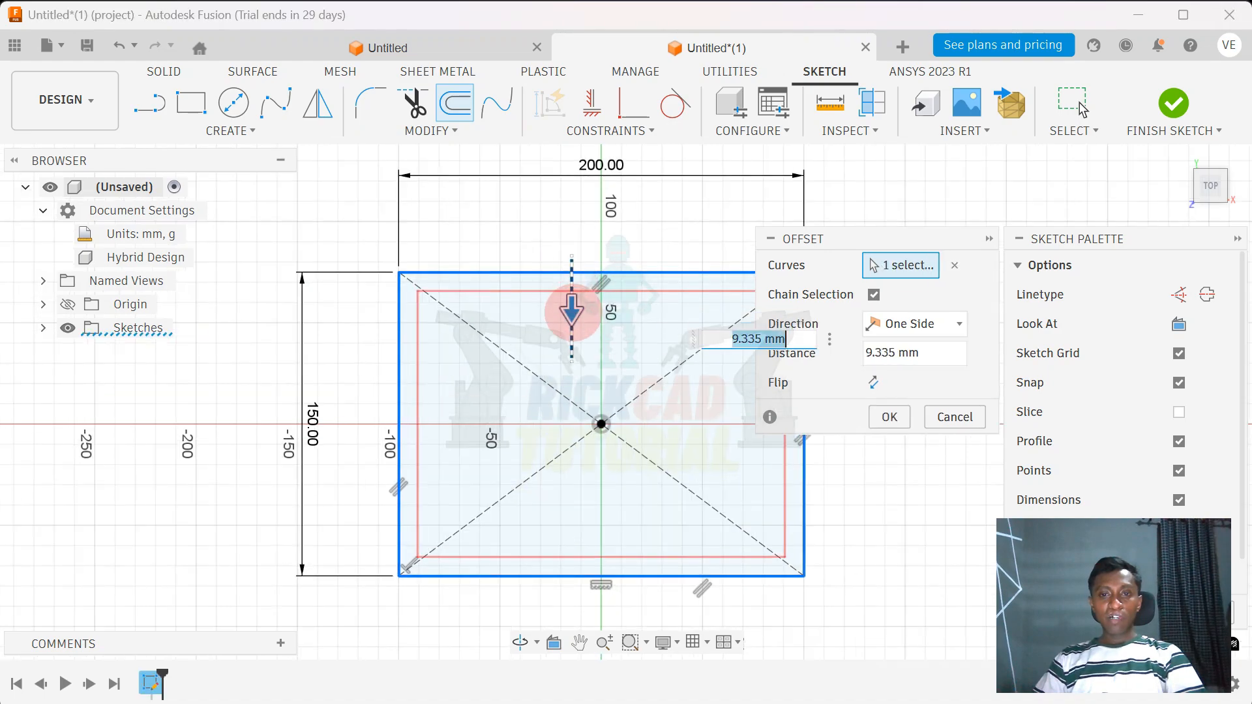
text(10)
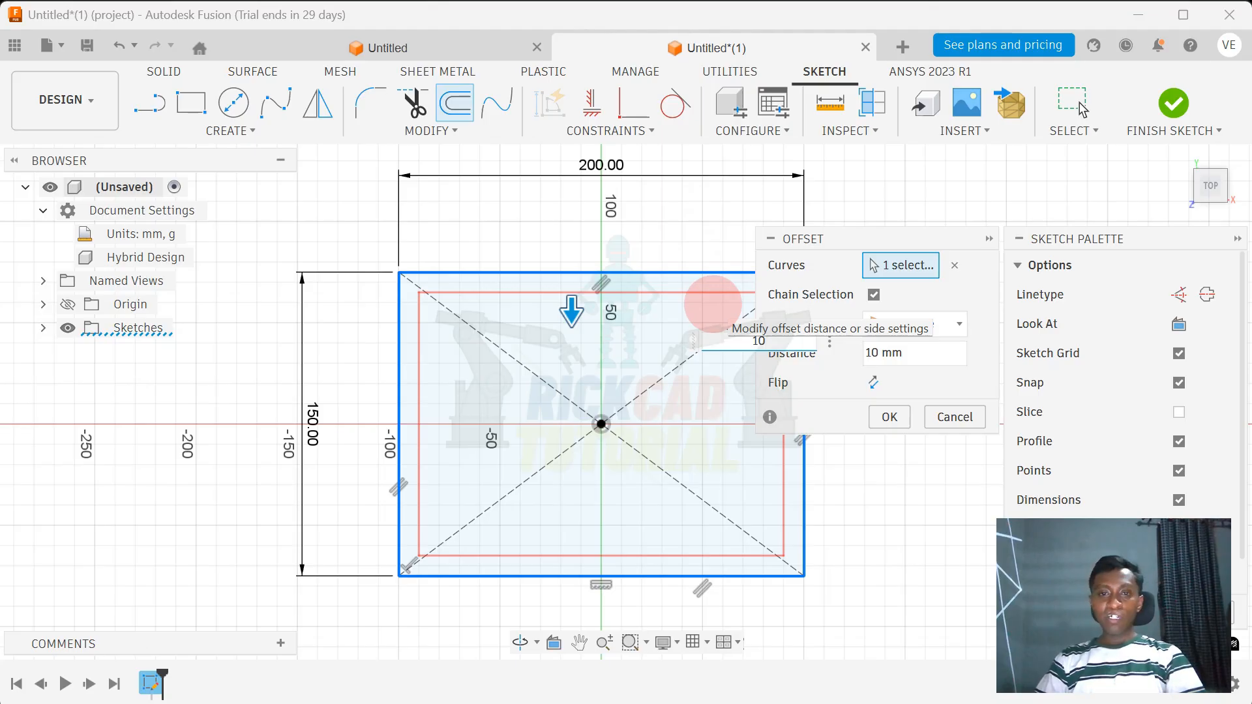
key(Return)
Draw a 50 mm diameter circle centred on the origin.
scroll(717, 372, up, 4)
middle_drag(678, 366, 854, 219)
scroll(762, 342, down, 2)
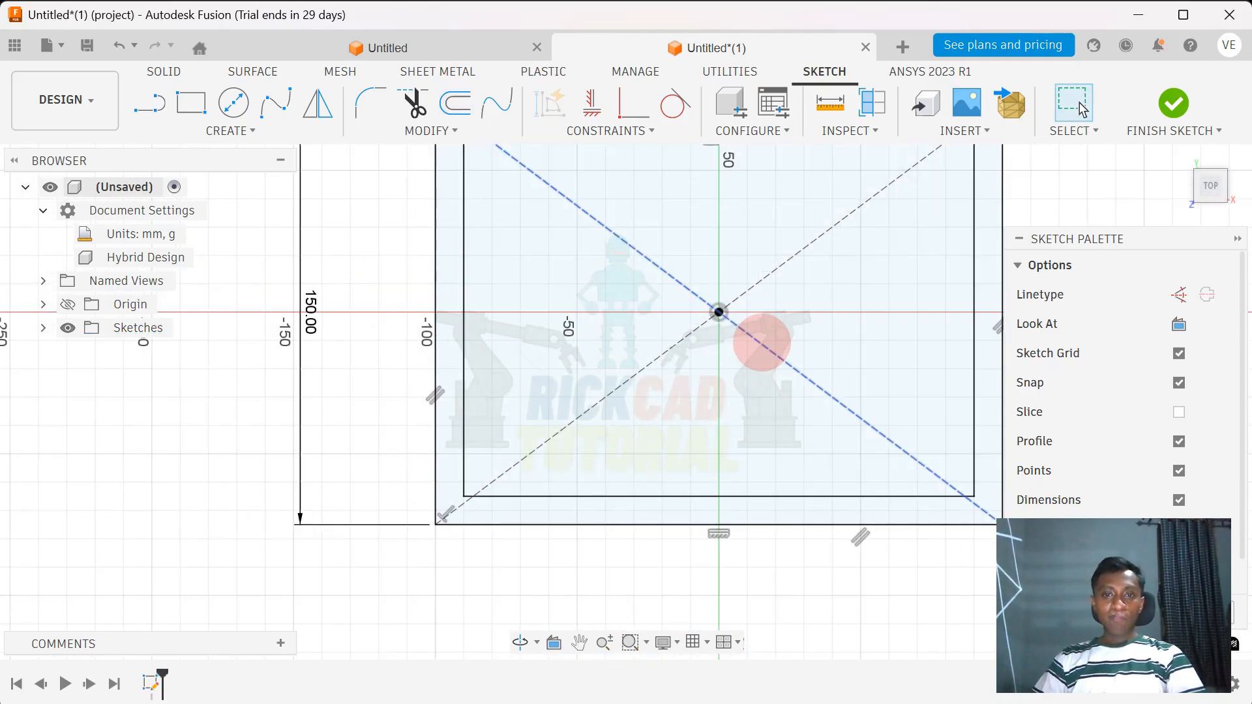
scroll(762, 343, down, 2)
click(232, 103)
middle_drag(714, 310, 630, 336)
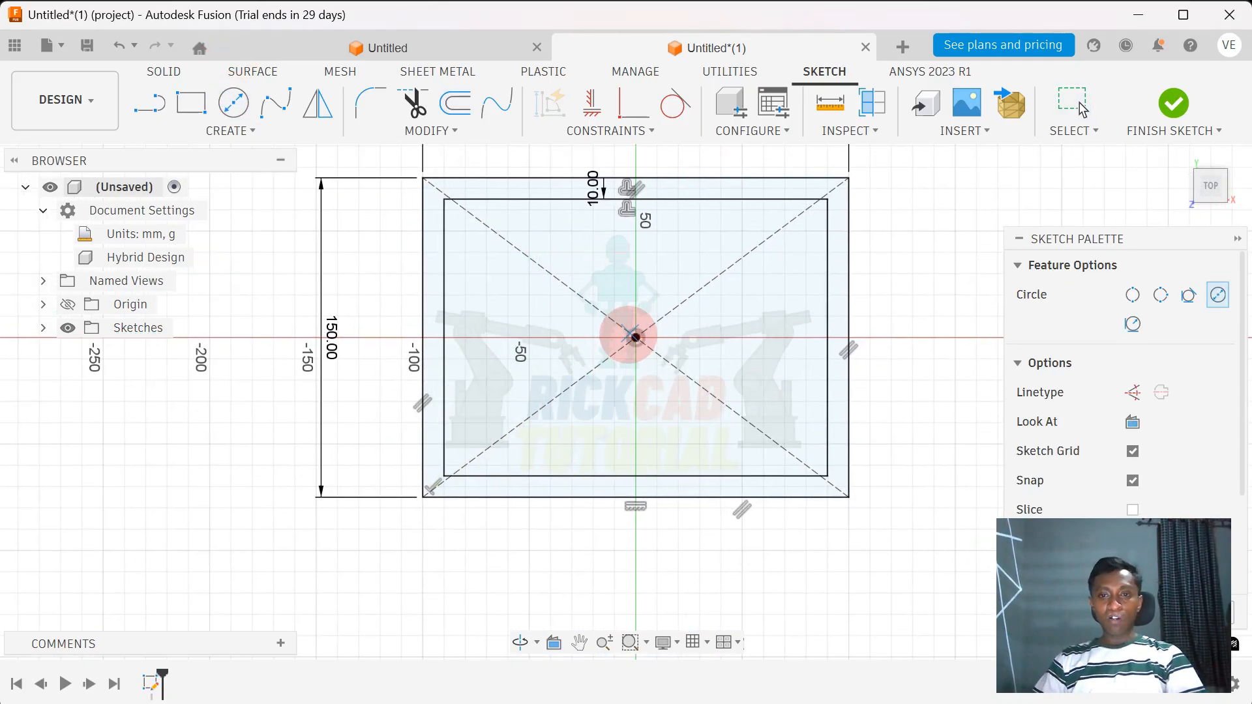
click(636, 338)
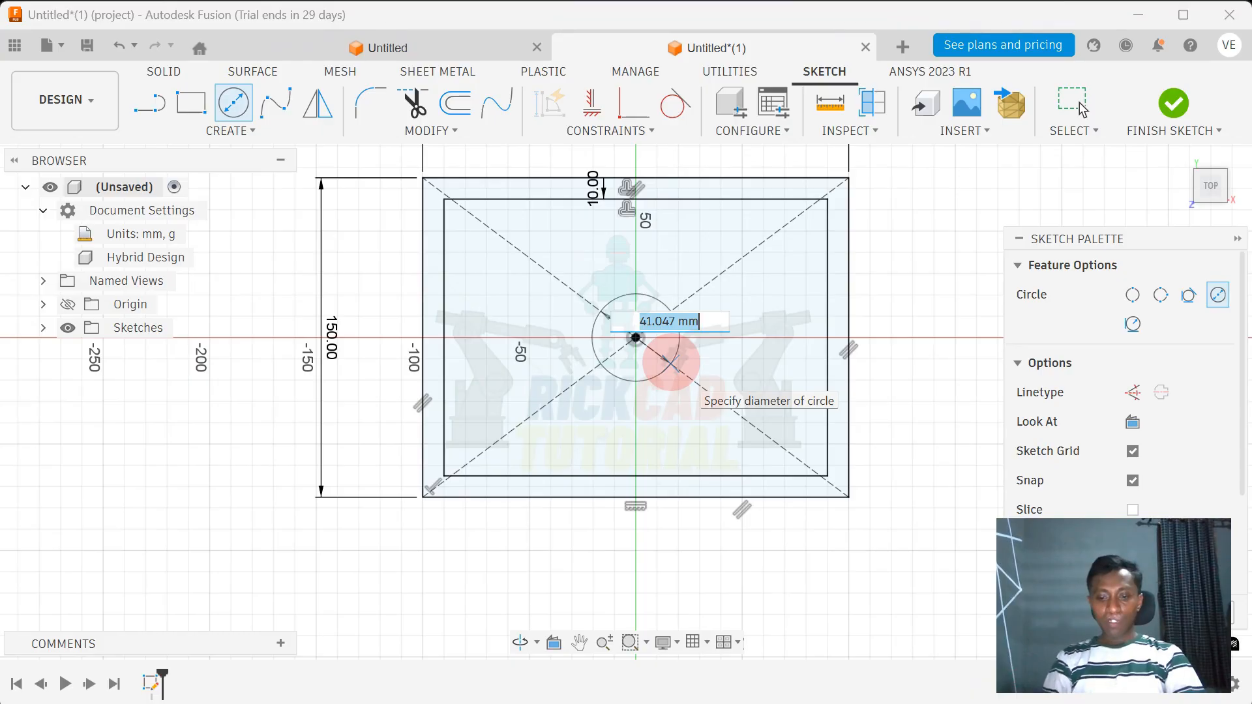
key(Return)
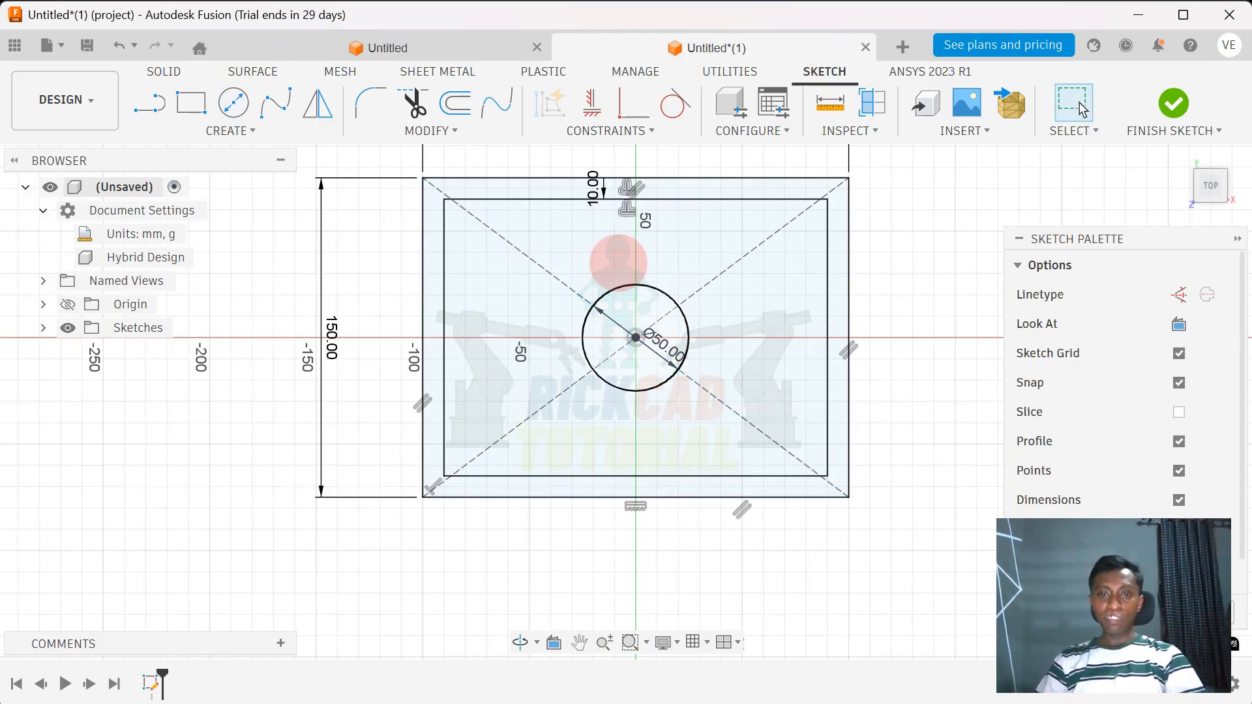
Offset the 50 mm circle 5 mm outward.
click(455, 103)
scroll(654, 279, up, 2)
click(660, 287)
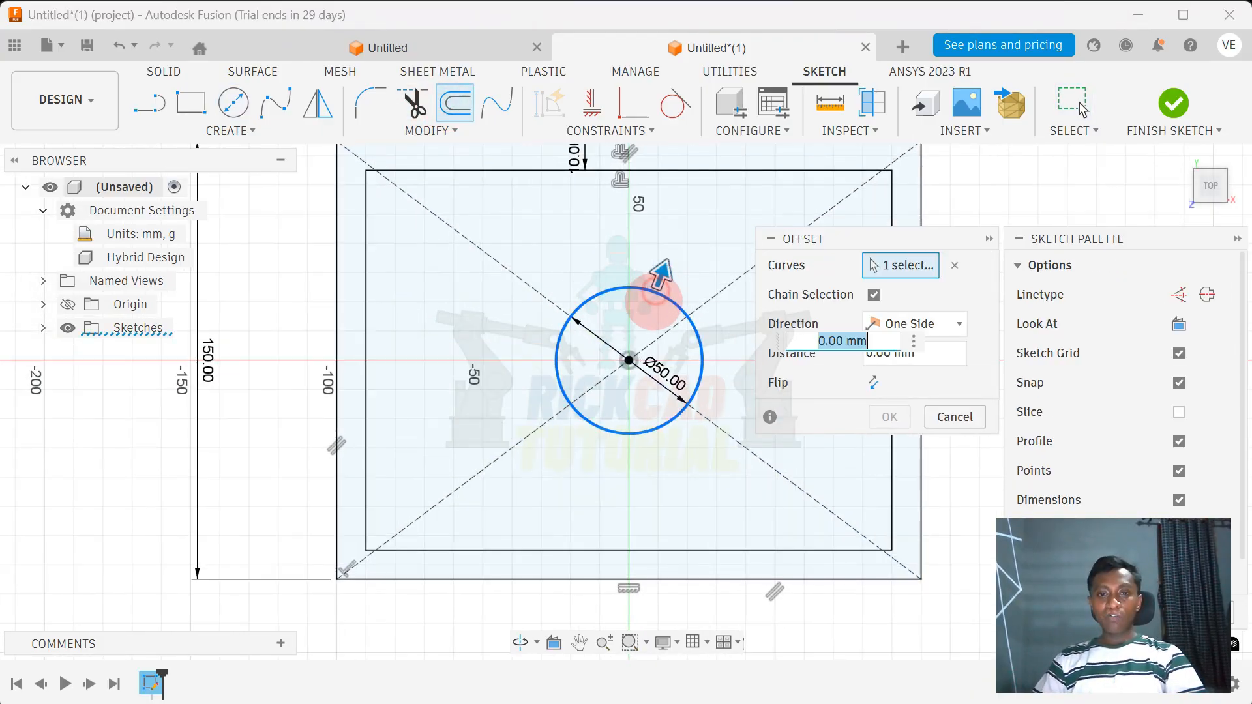
scroll(652, 287, up, 2)
drag(665, 274, 676, 262)
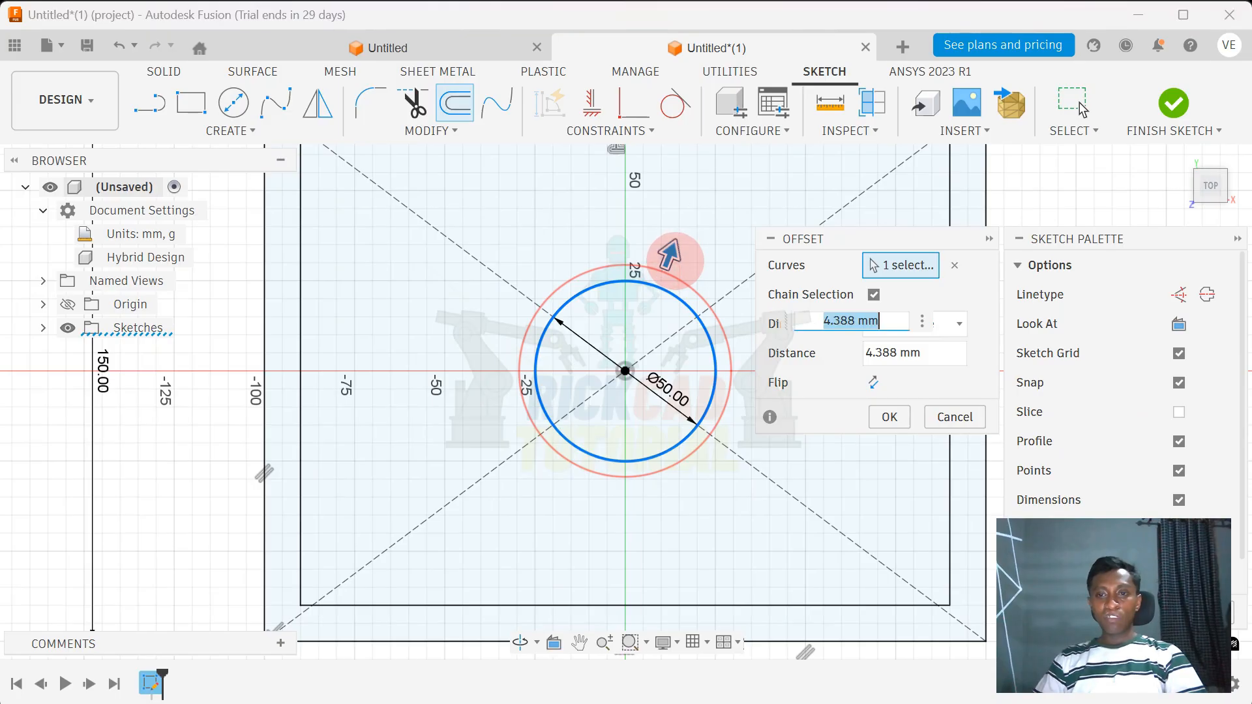
text(5)
key(Return)
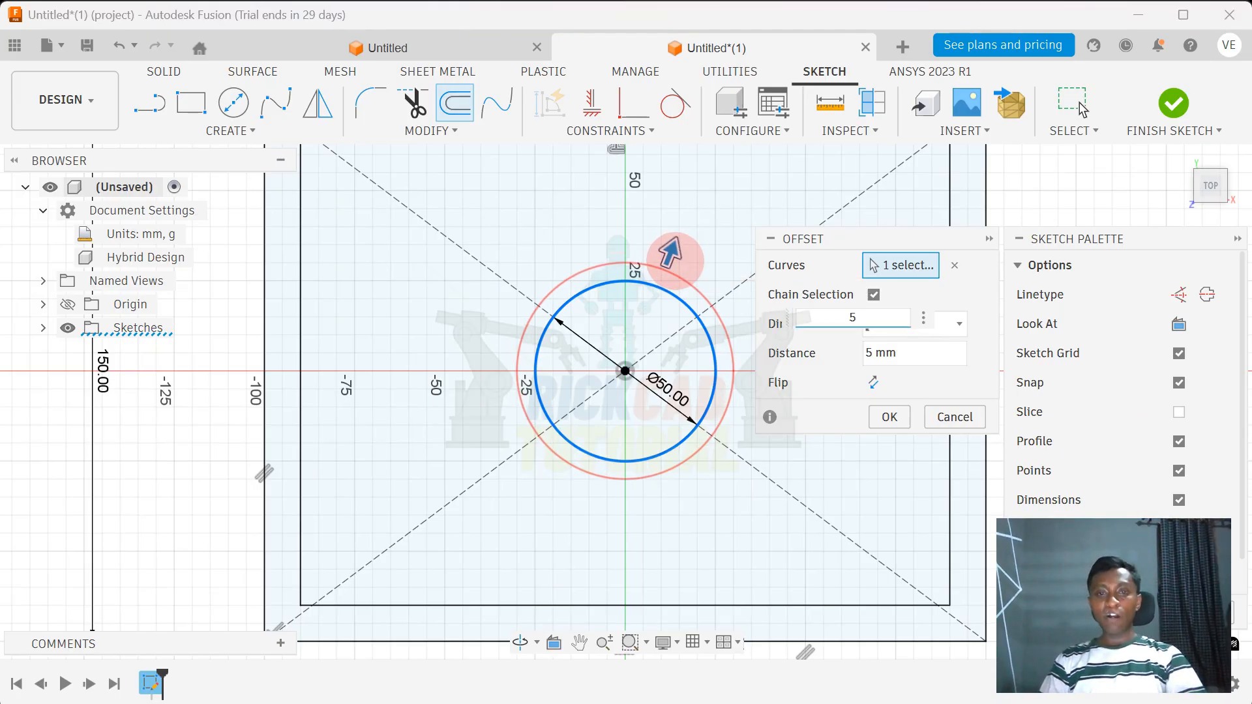
Draw lines from the origin to the lower-left and upper-right corners of the inner rectangle.
key(l)
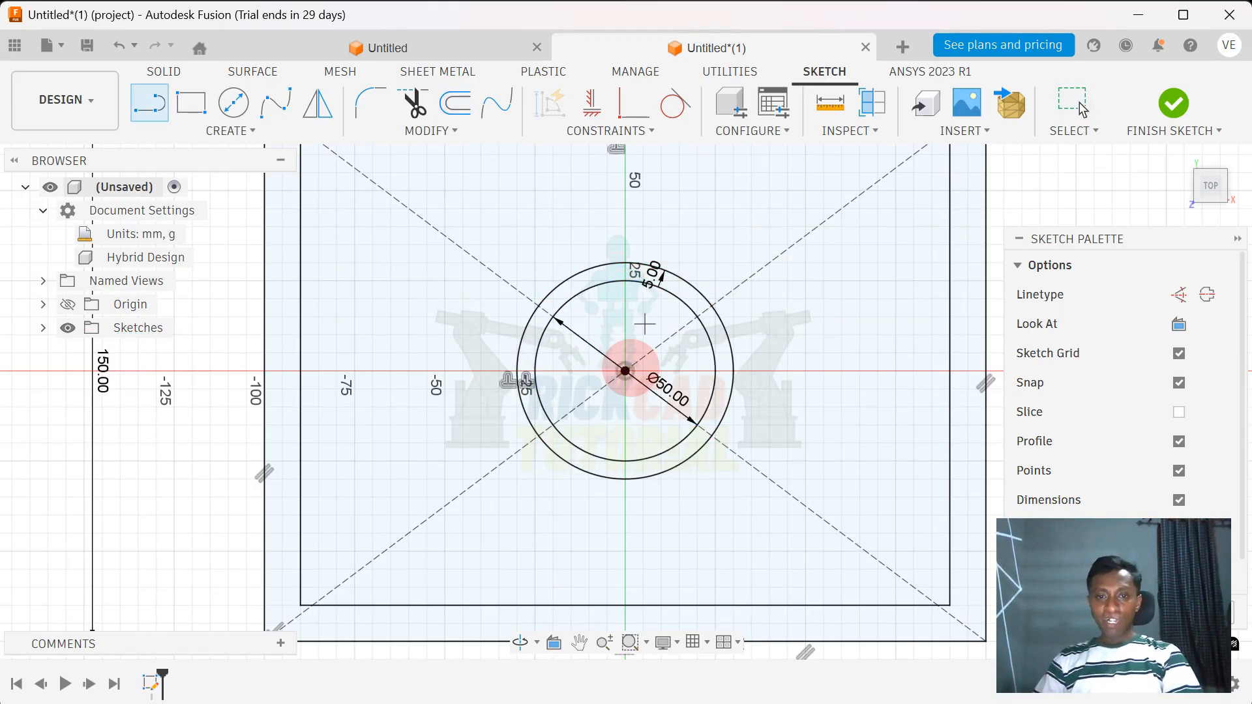
click(625, 371)
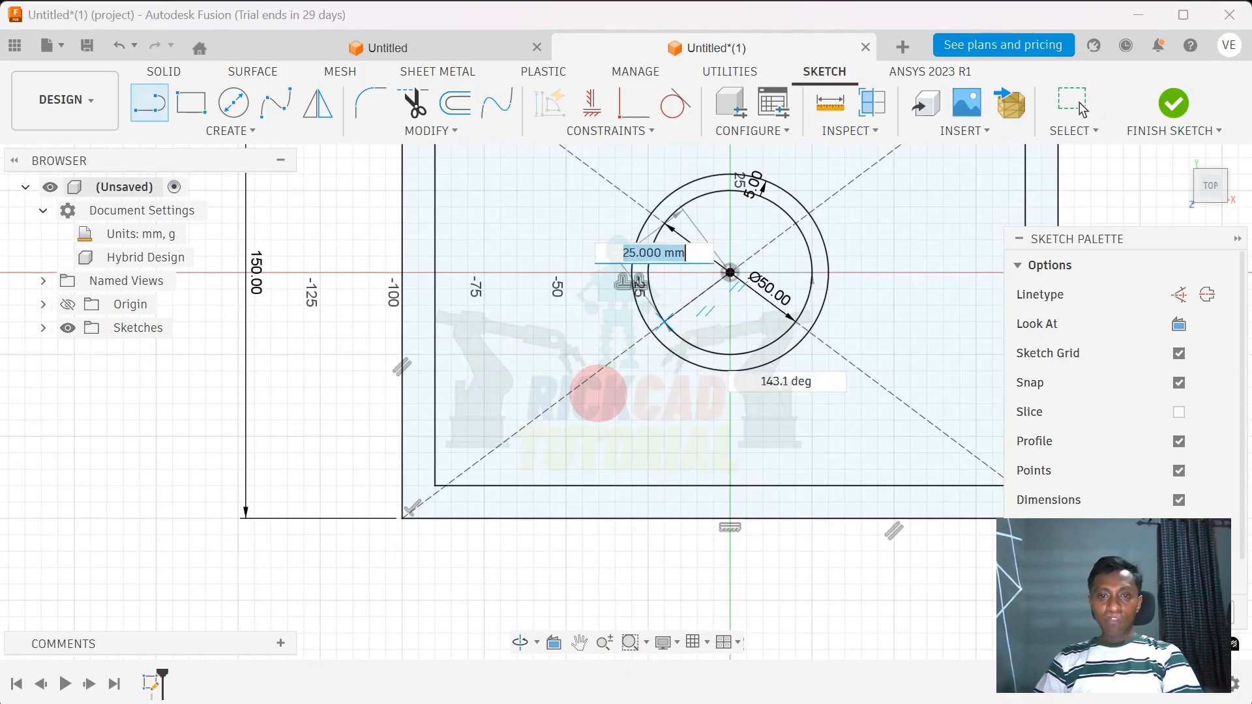
click(436, 486)
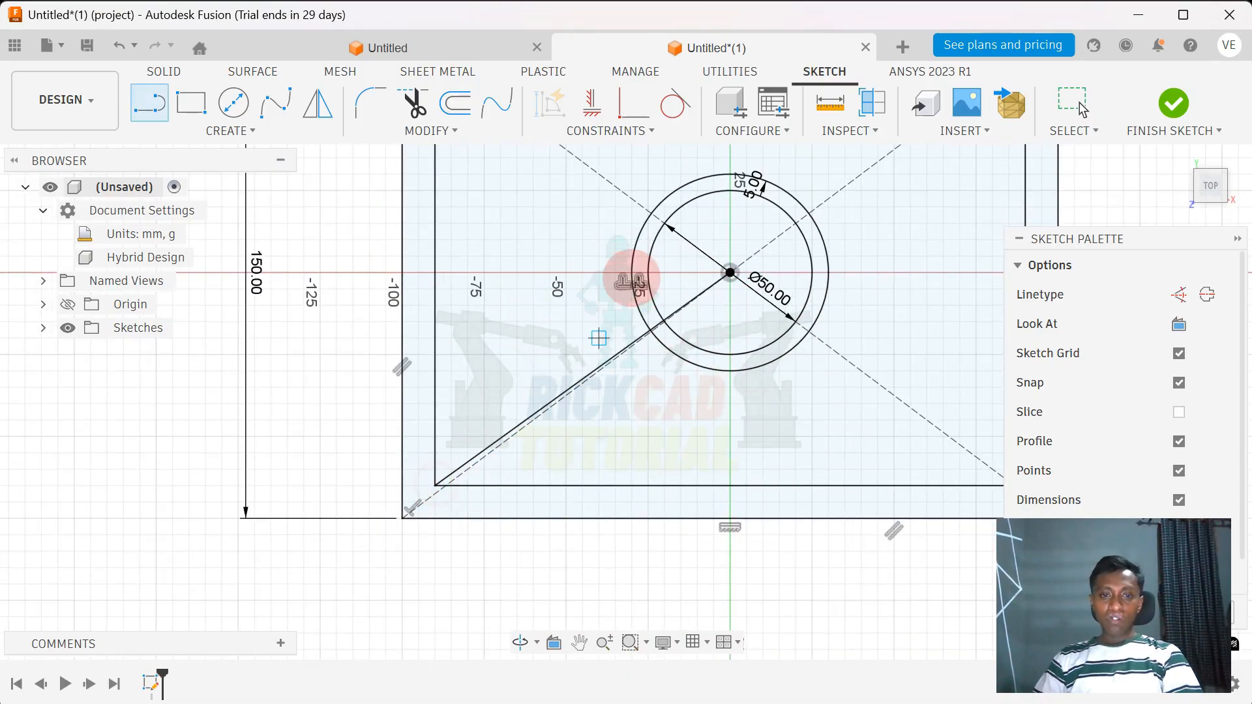
scroll(562, 329, down, 2)
scroll(644, 391, up, 3)
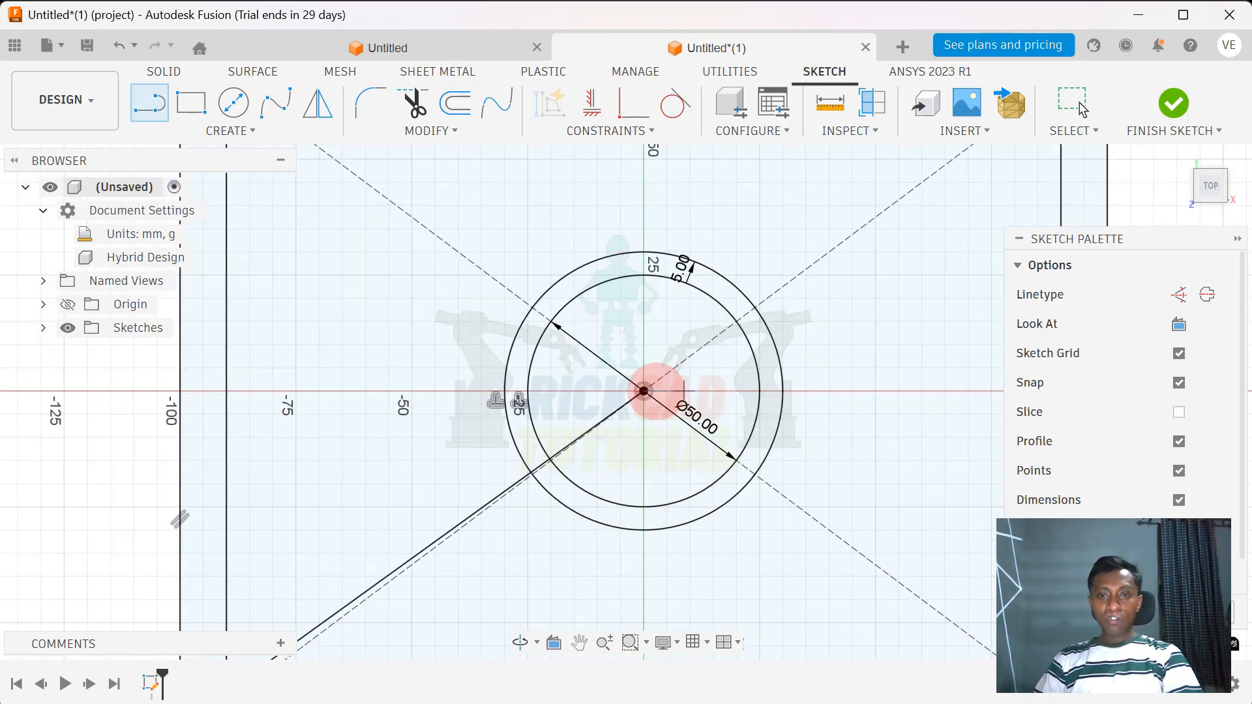
click(644, 392)
middle_drag(835, 250, 598, 389)
scroll(598, 388, down, 1)
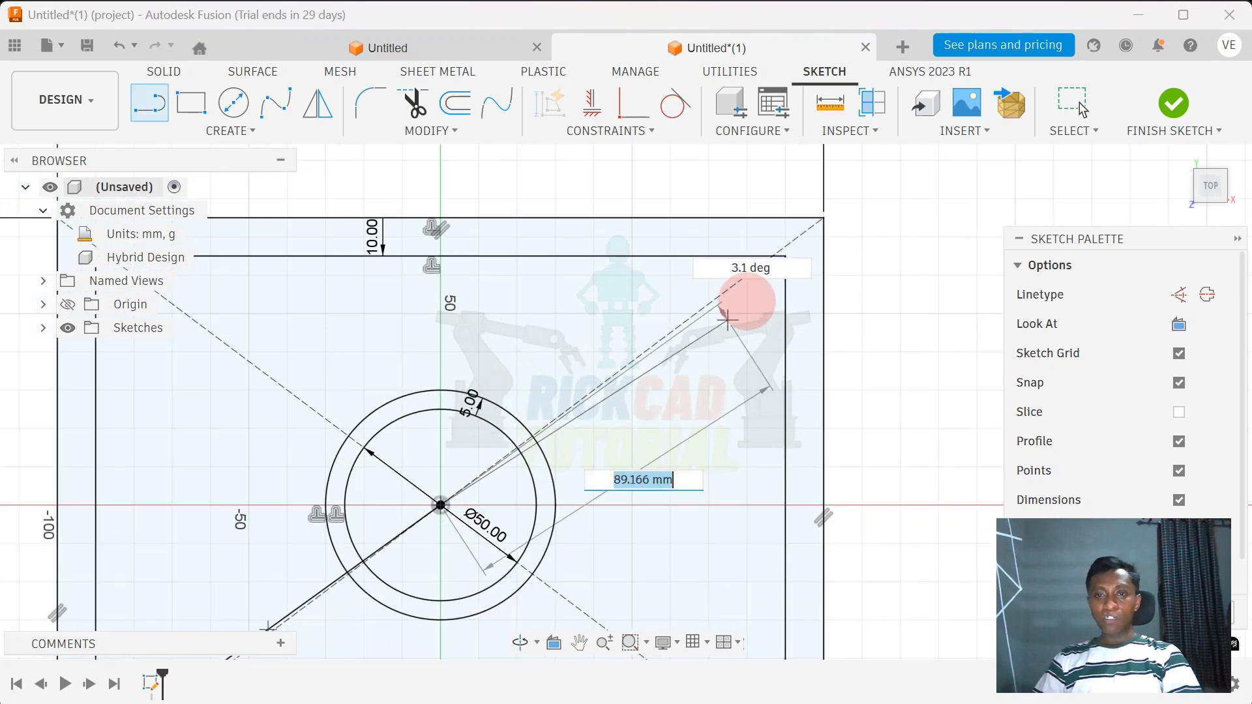
click(785, 257)
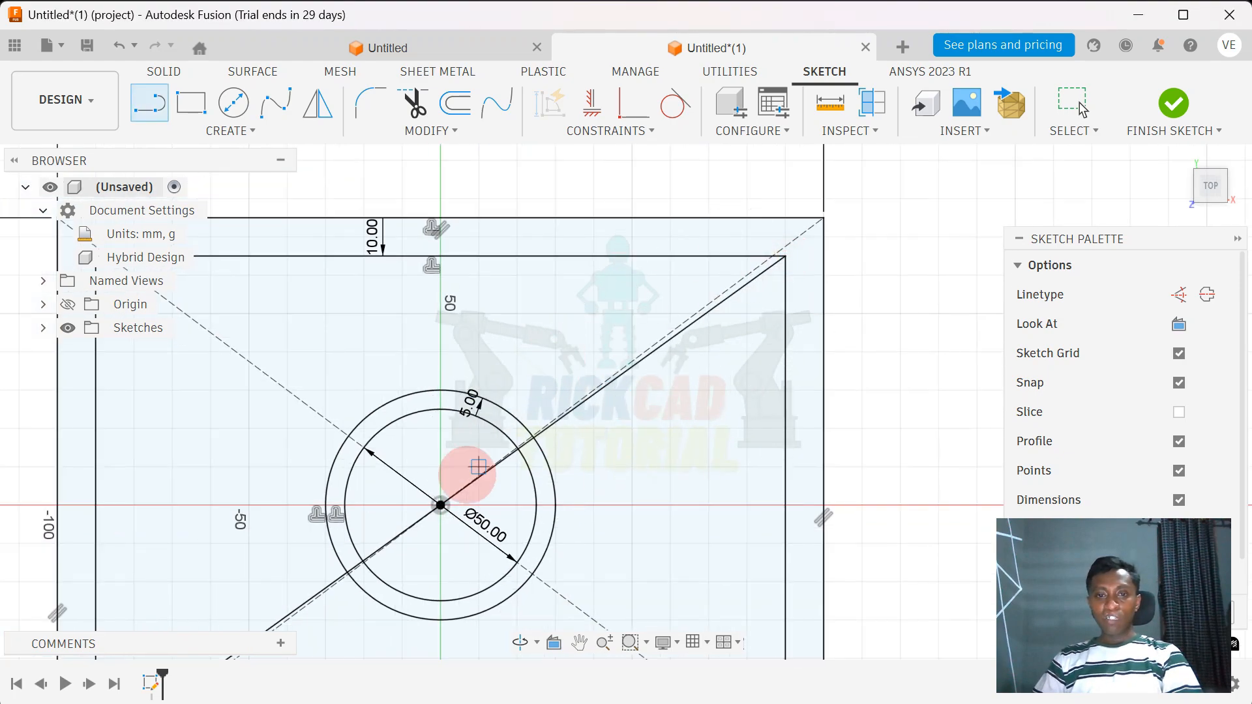
Draw lines from the origin to the upper-left and lower-right corners of the inner rectangle.
click(440, 506)
middle_drag(360, 381, 652, 337)
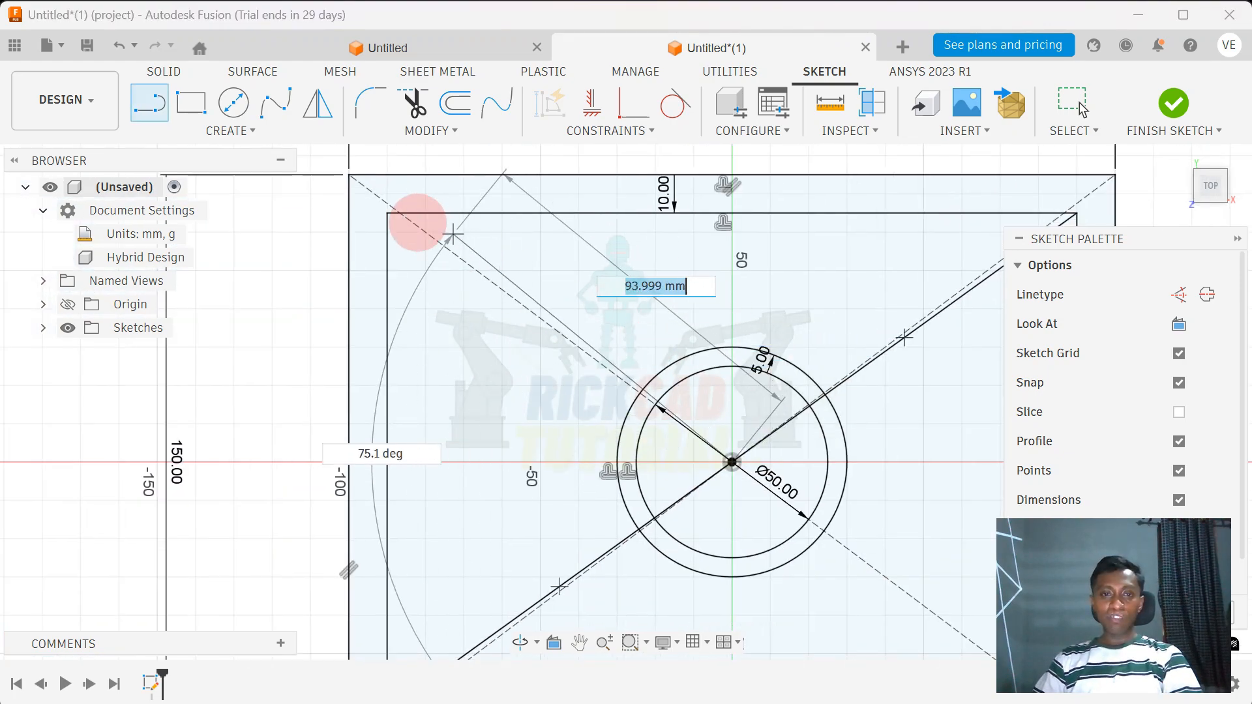
click(389, 213)
middle_drag(615, 408, 428, 196)
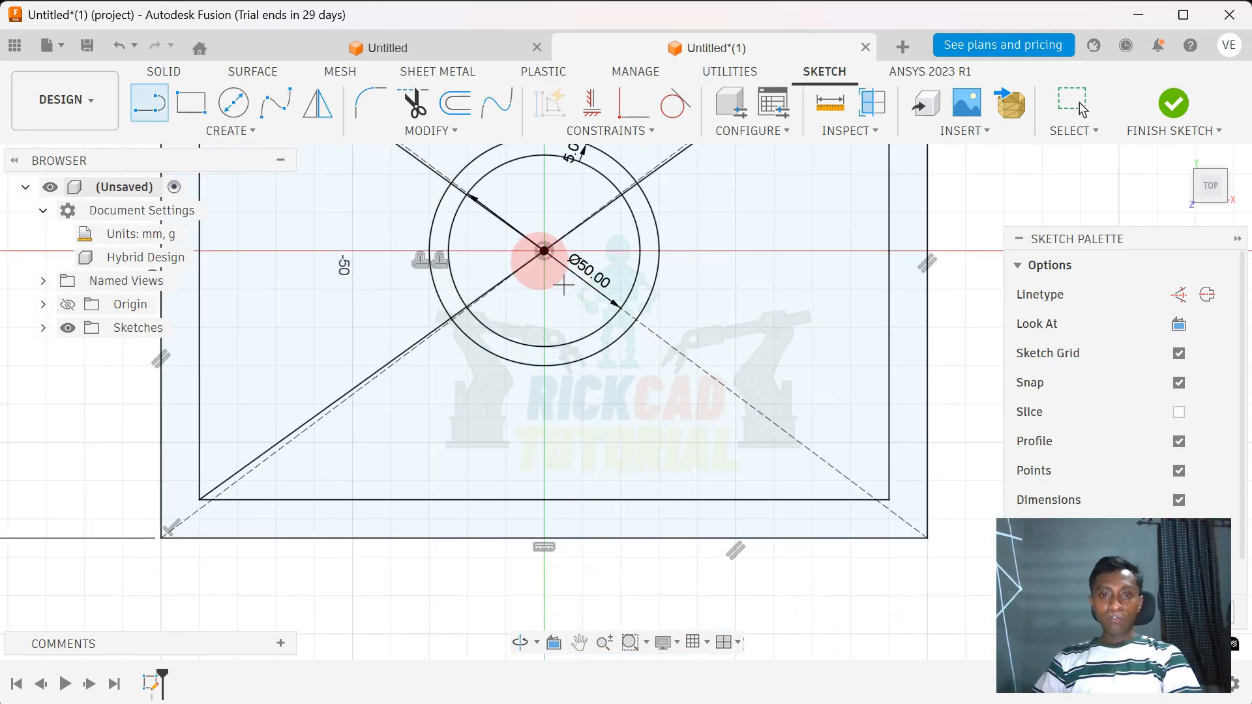
click(545, 251)
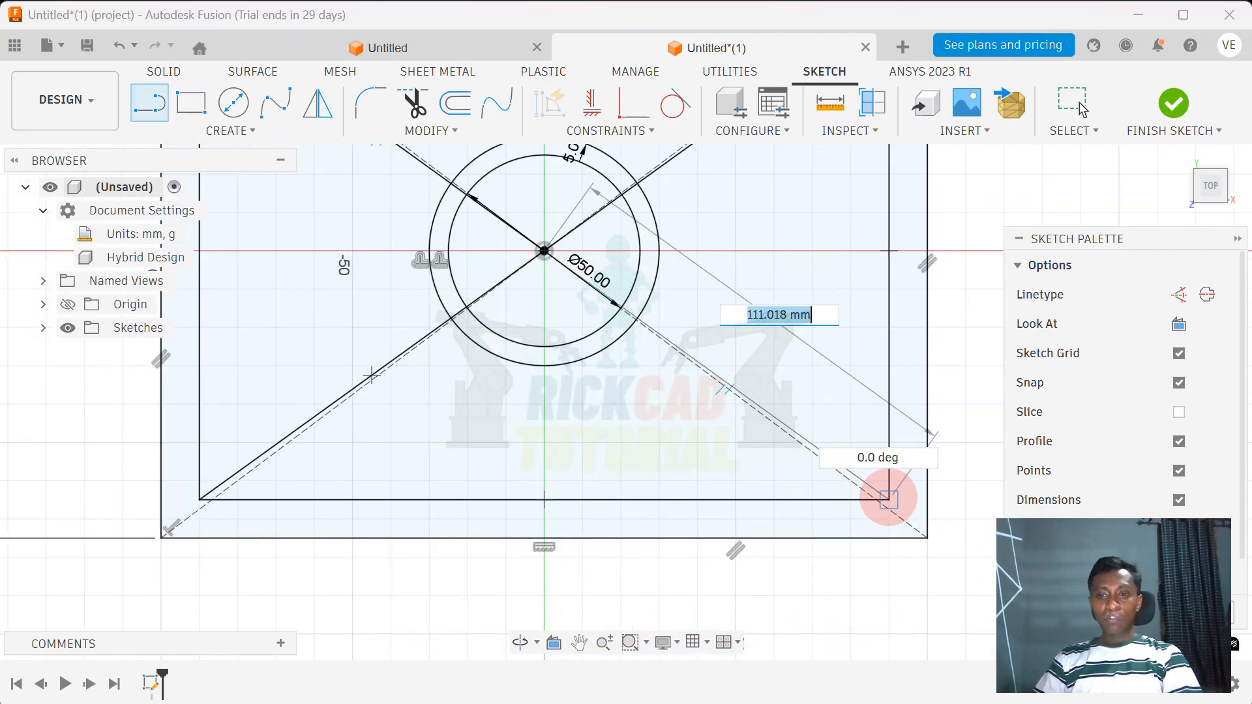
click(888, 499)
Draw a 15 mm diameter circle centred on the midpoint of the line to the inner rectangle's upper-left corner.
scroll(662, 330, down, 2)
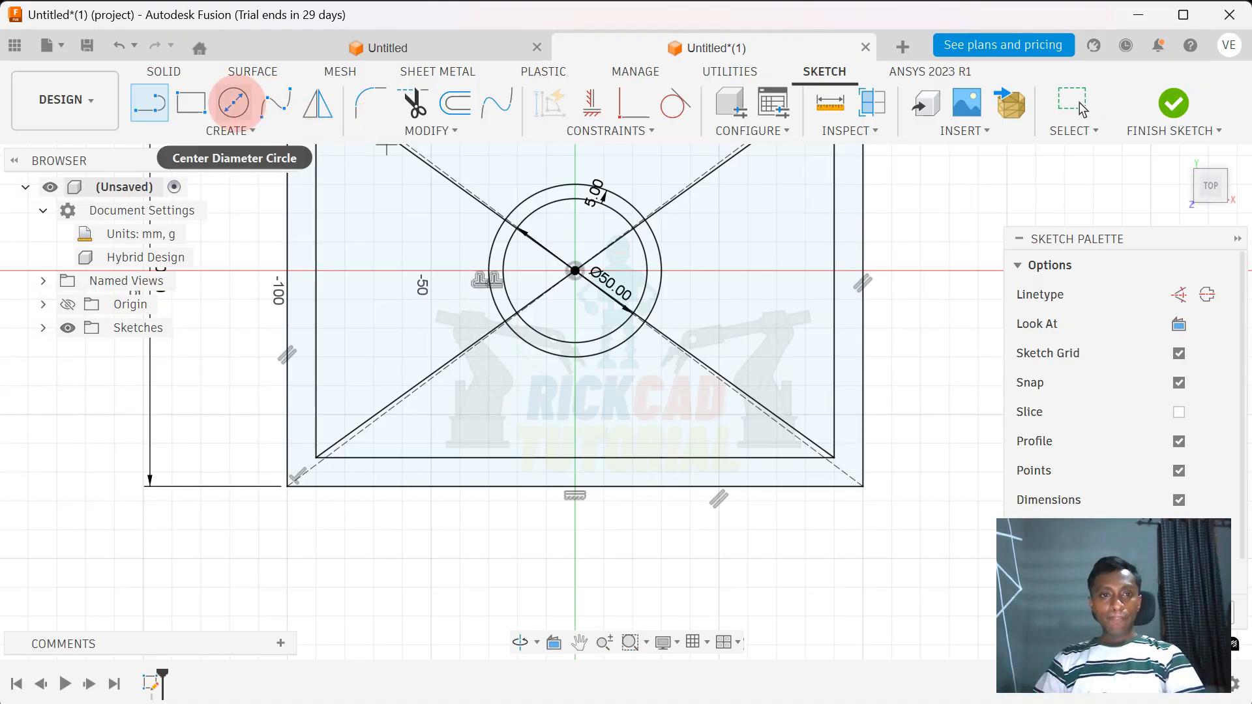
click(233, 103)
scroll(481, 267, up, 5)
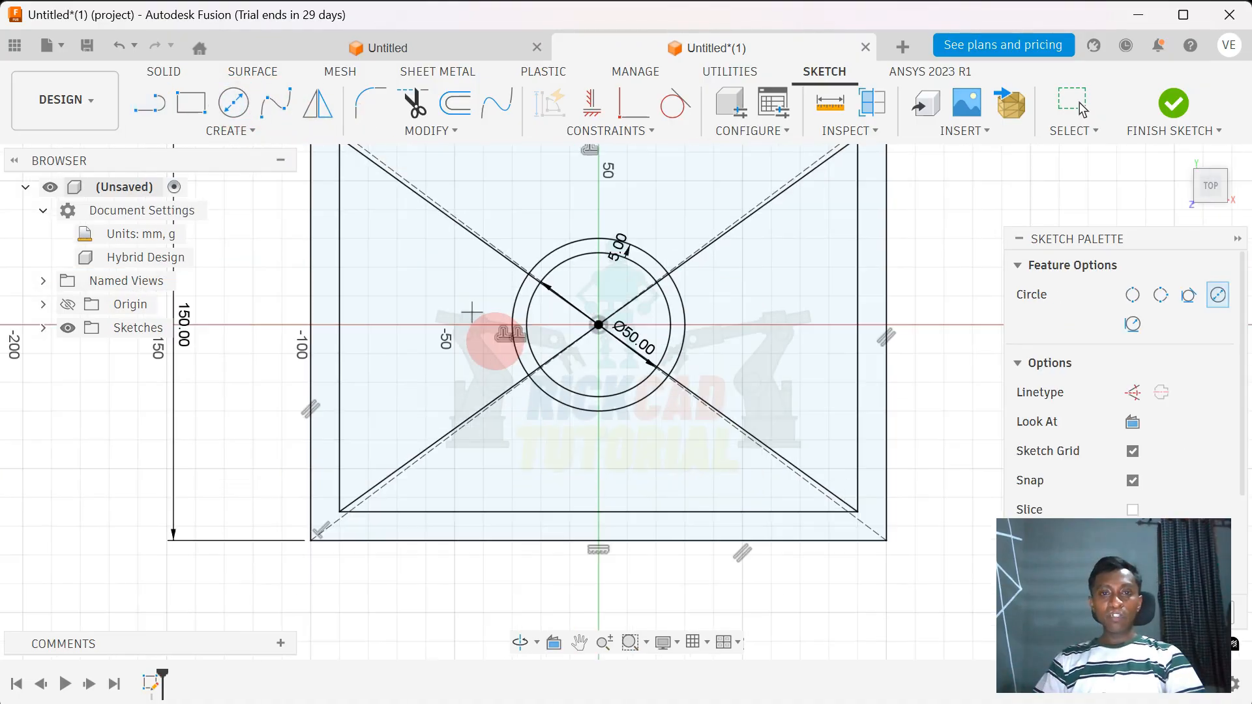
middle_drag(481, 267, 573, 368)
scroll(597, 383, down, 1)
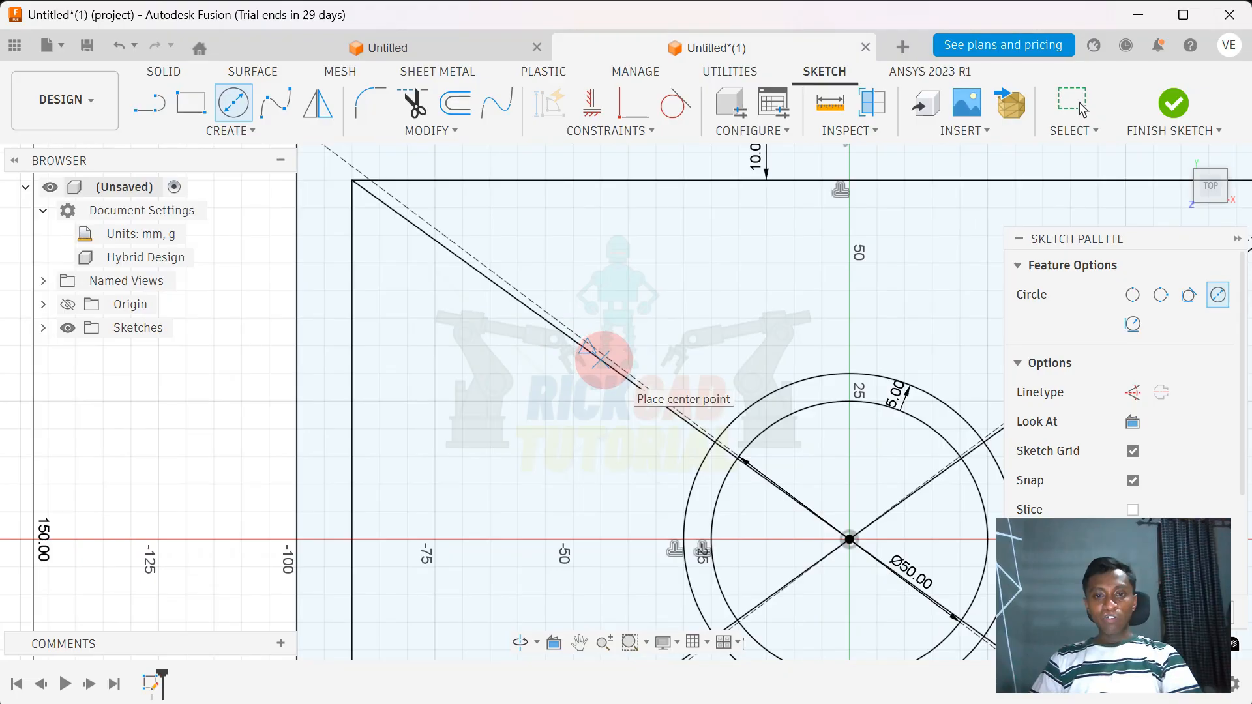
scroll(600, 359, up, 5)
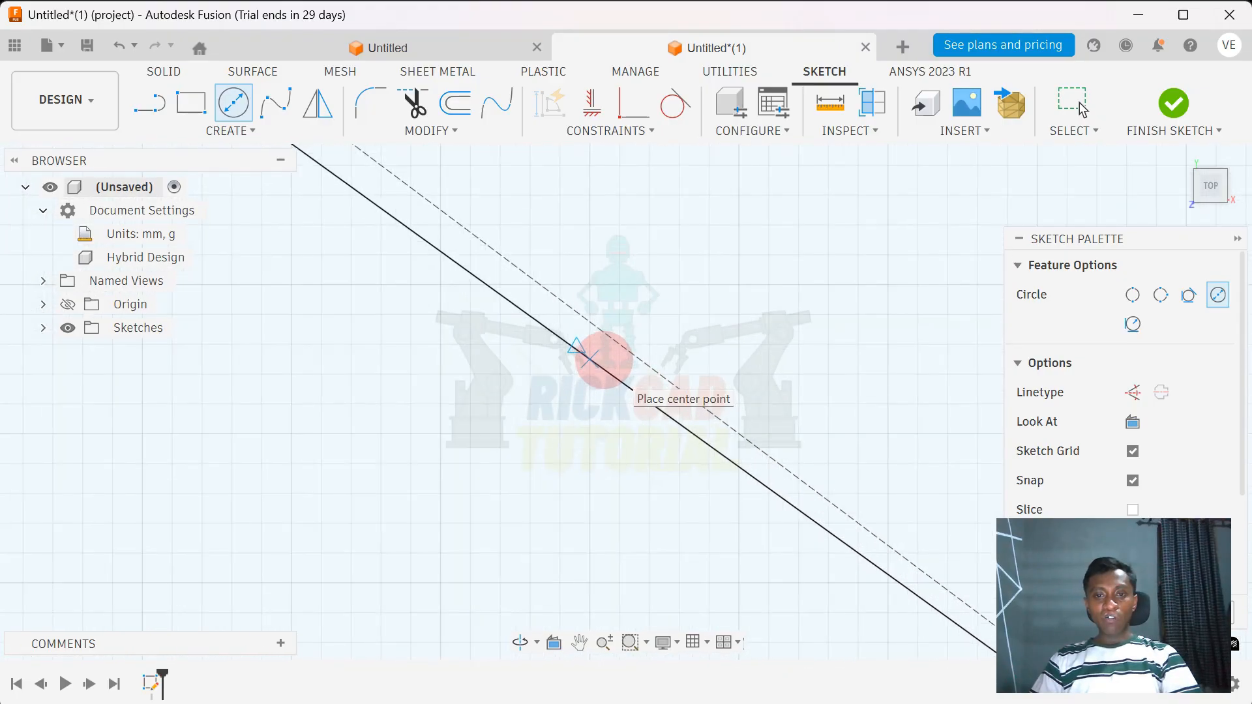
scroll(587, 358, up, 1)
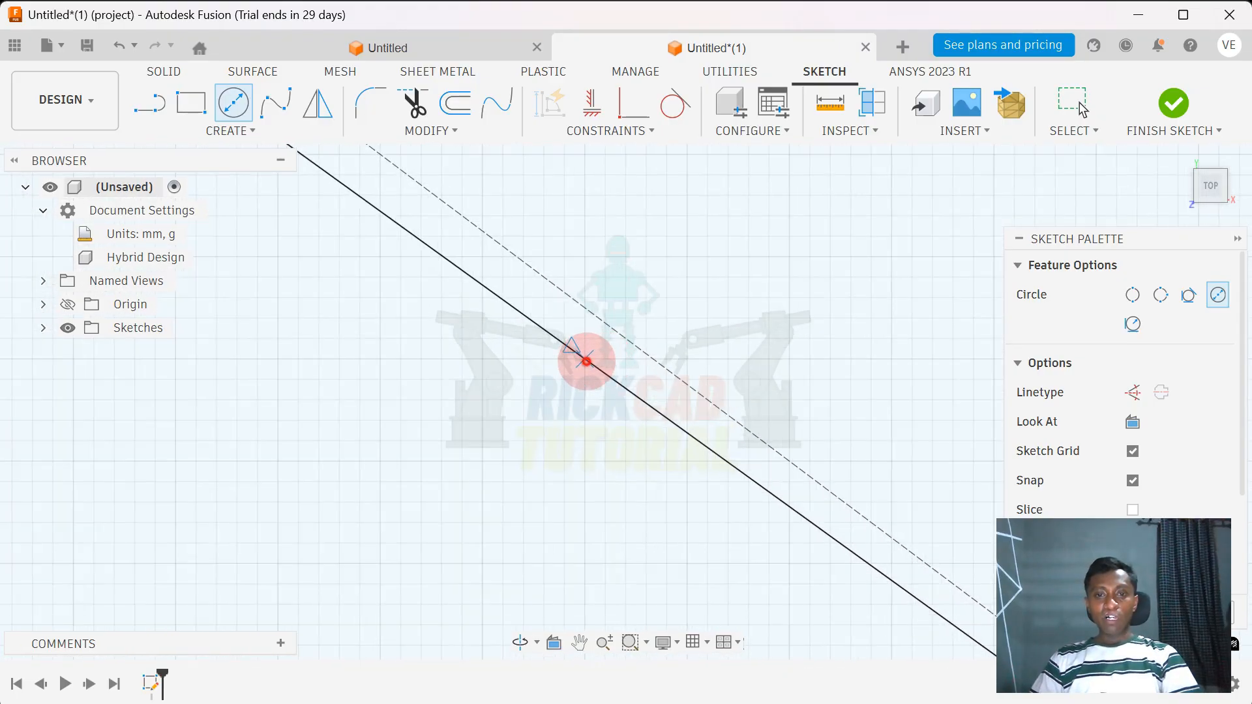
click(587, 361)
text(15)
key(Return)
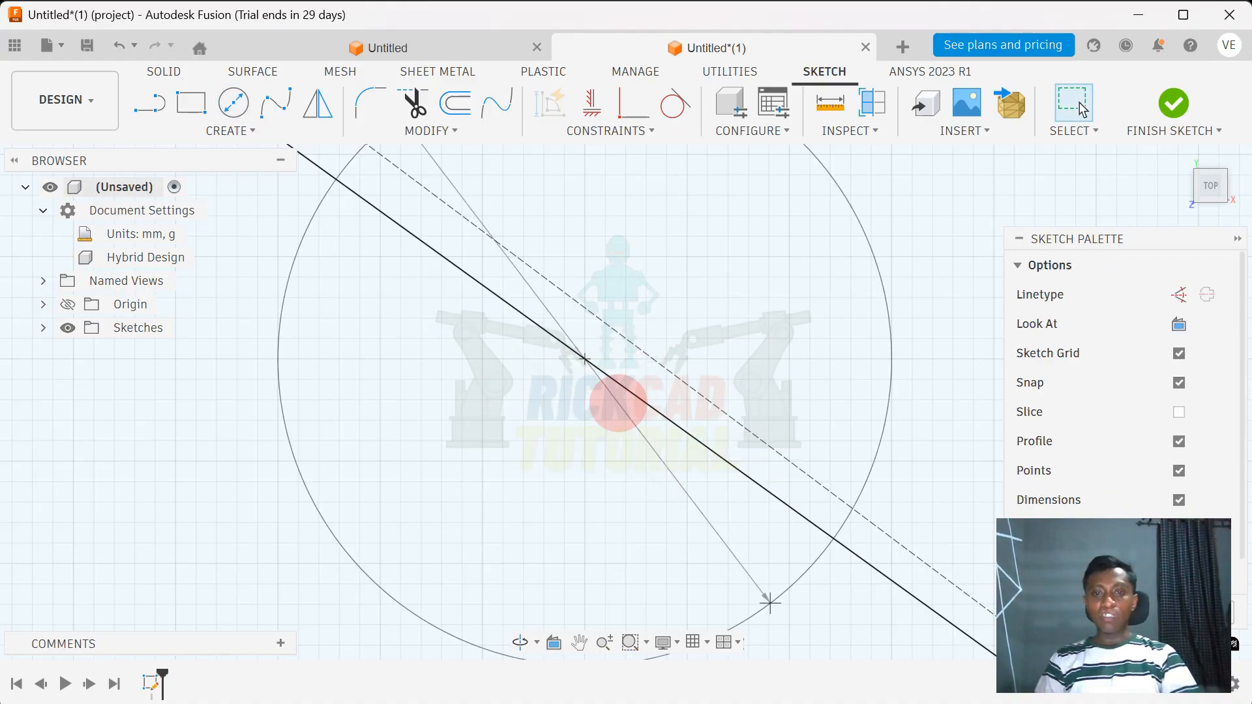
Draw a 15 mm diameter circle centred on the midpoint of the line to the inner rectangle's upper-right corner.
scroll(620, 392, down, 5)
scroll(717, 456, down, 4)
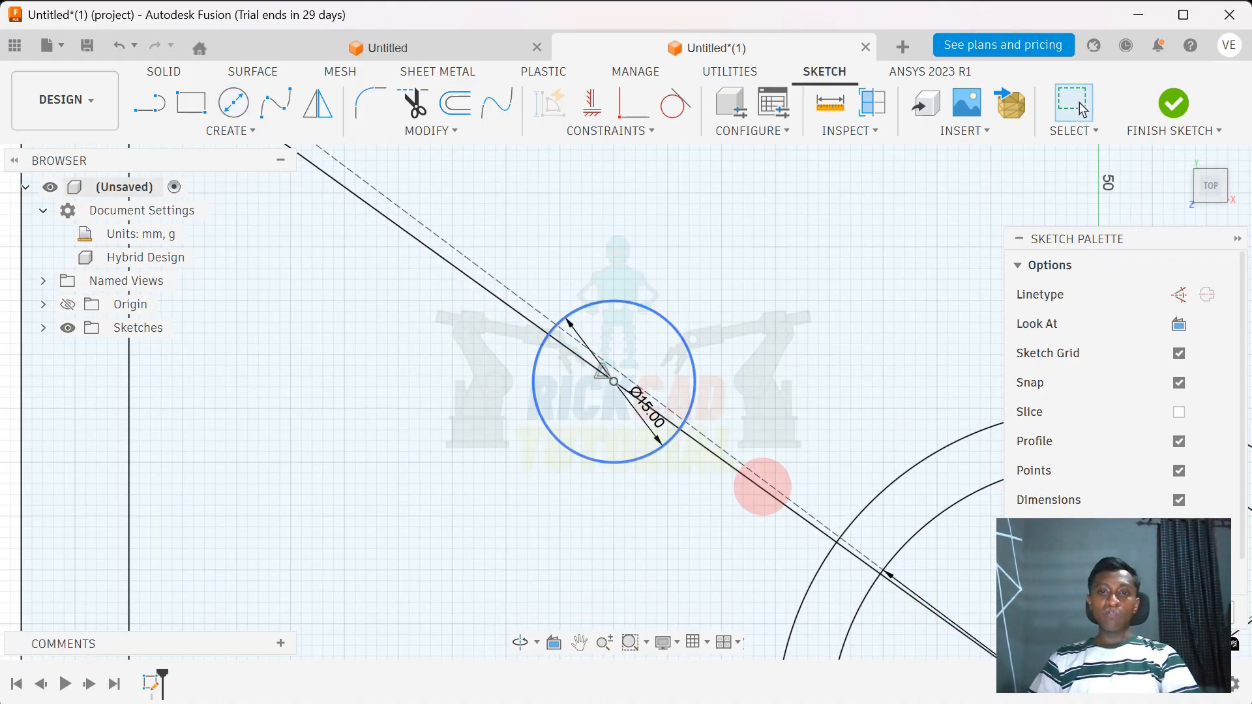
click(232, 102)
scroll(768, 364, down, 3)
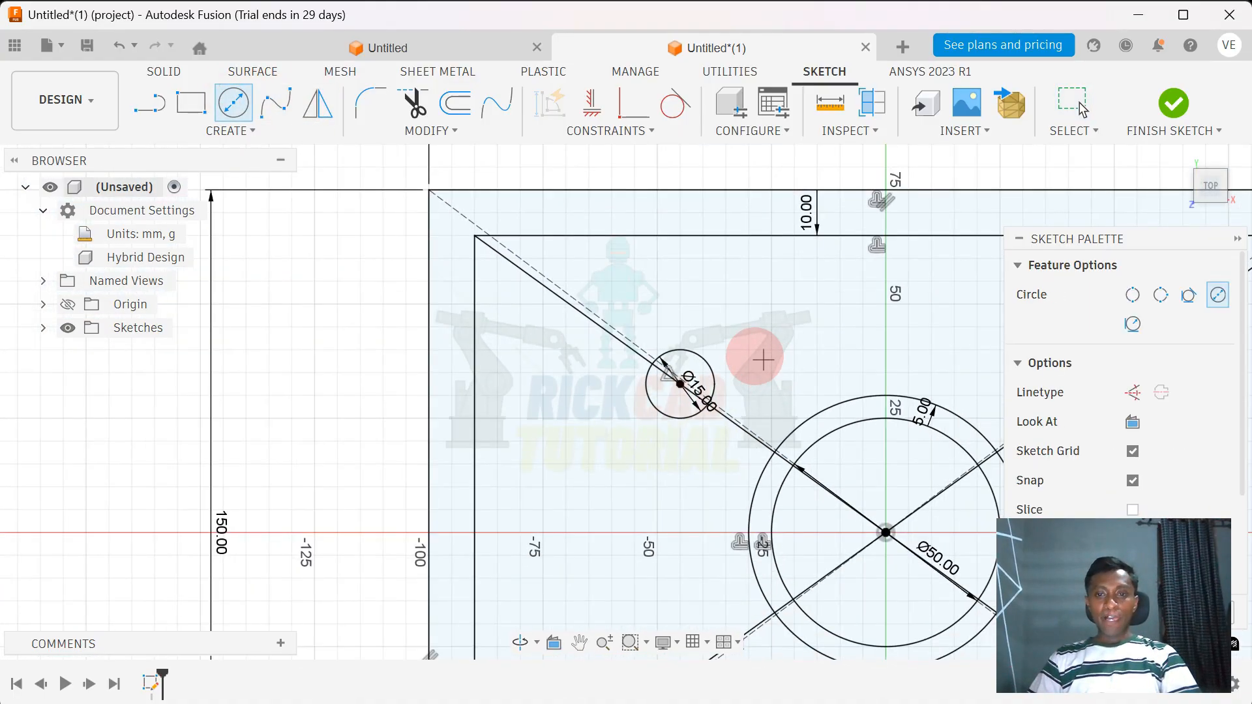
middle_drag(755, 355, 548, 313)
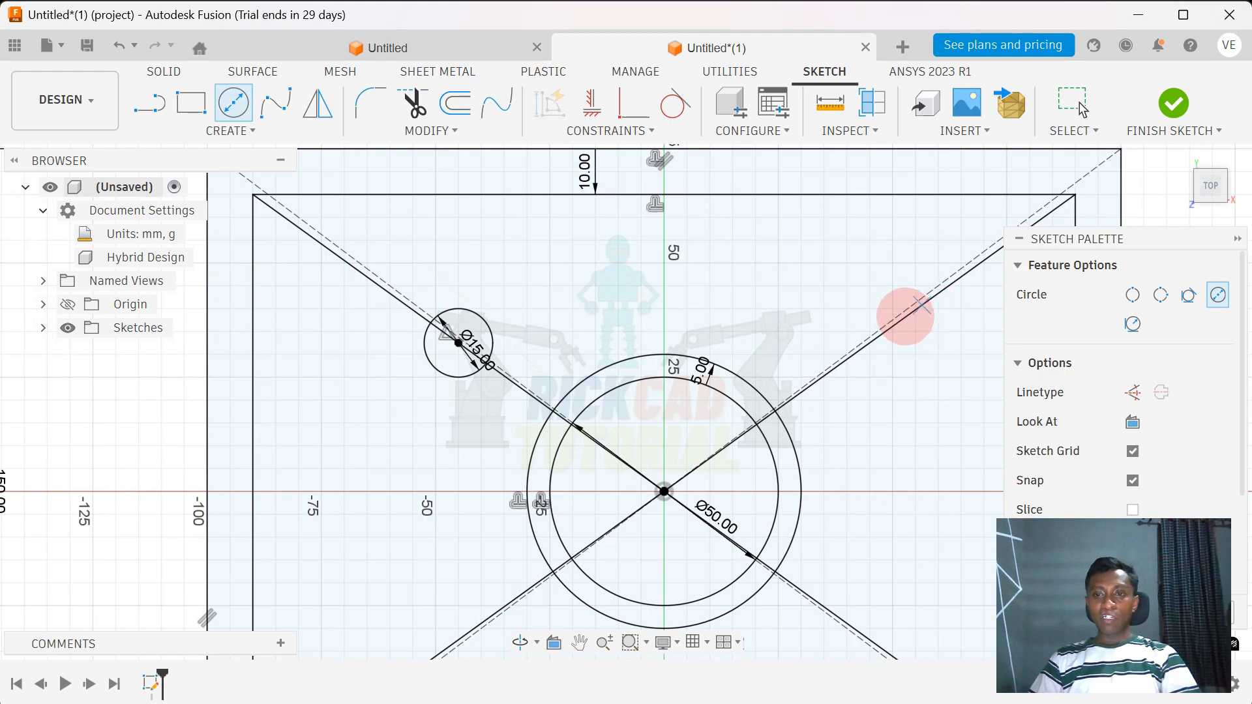
click(868, 341)
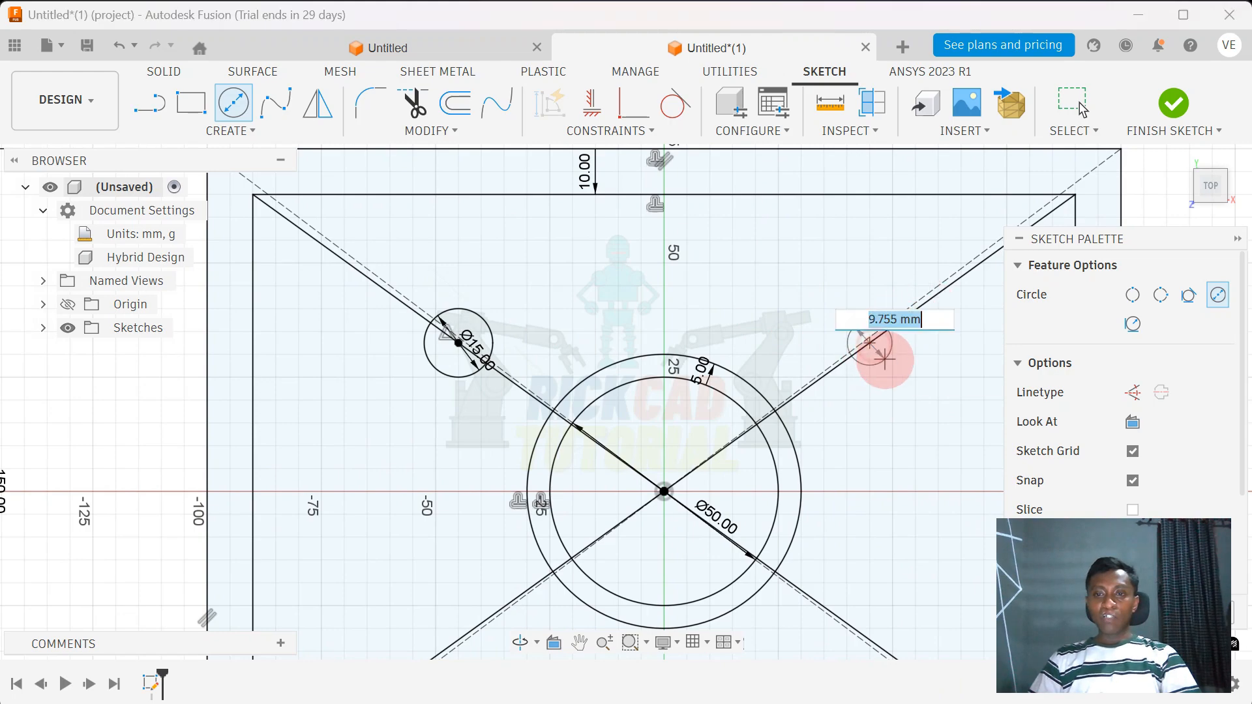
text(15)
key(Return)
Draw a 15 mm diameter circle centred on the midpoint of the line to the inner rectangle's lower-left corner.
scroll(869, 448, down, 3)
middle_drag(734, 478, 713, 354)
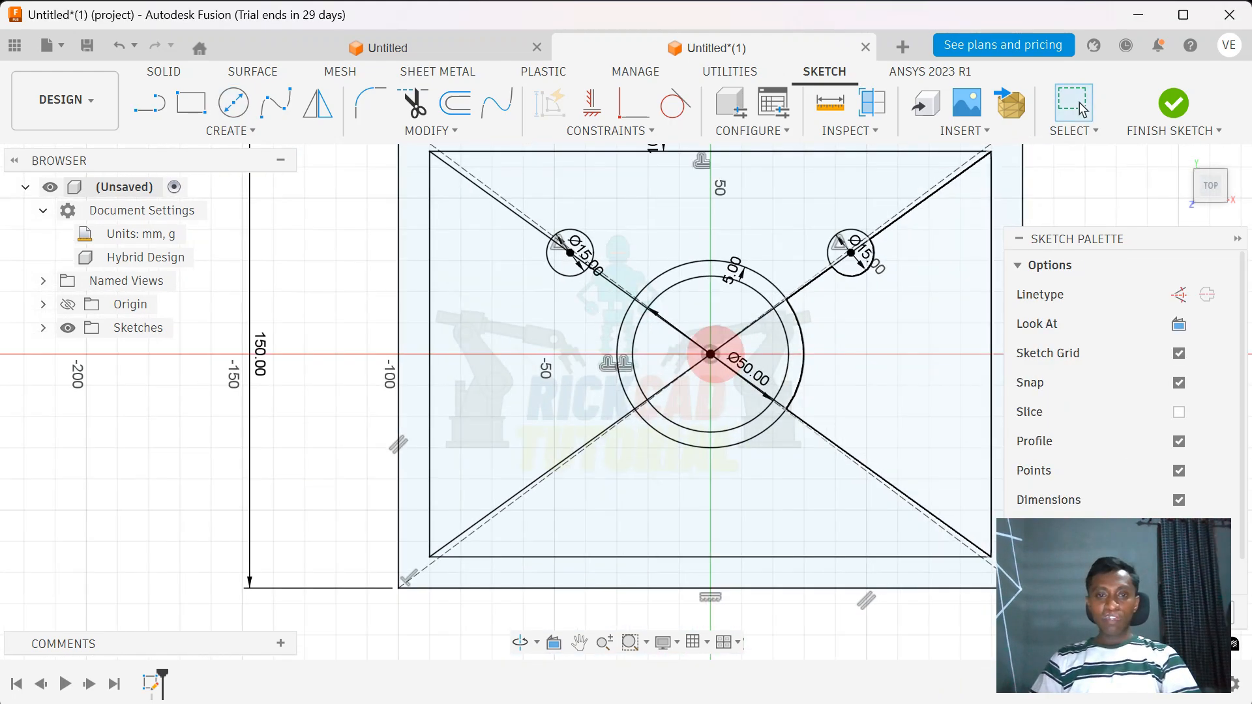
click(233, 103)
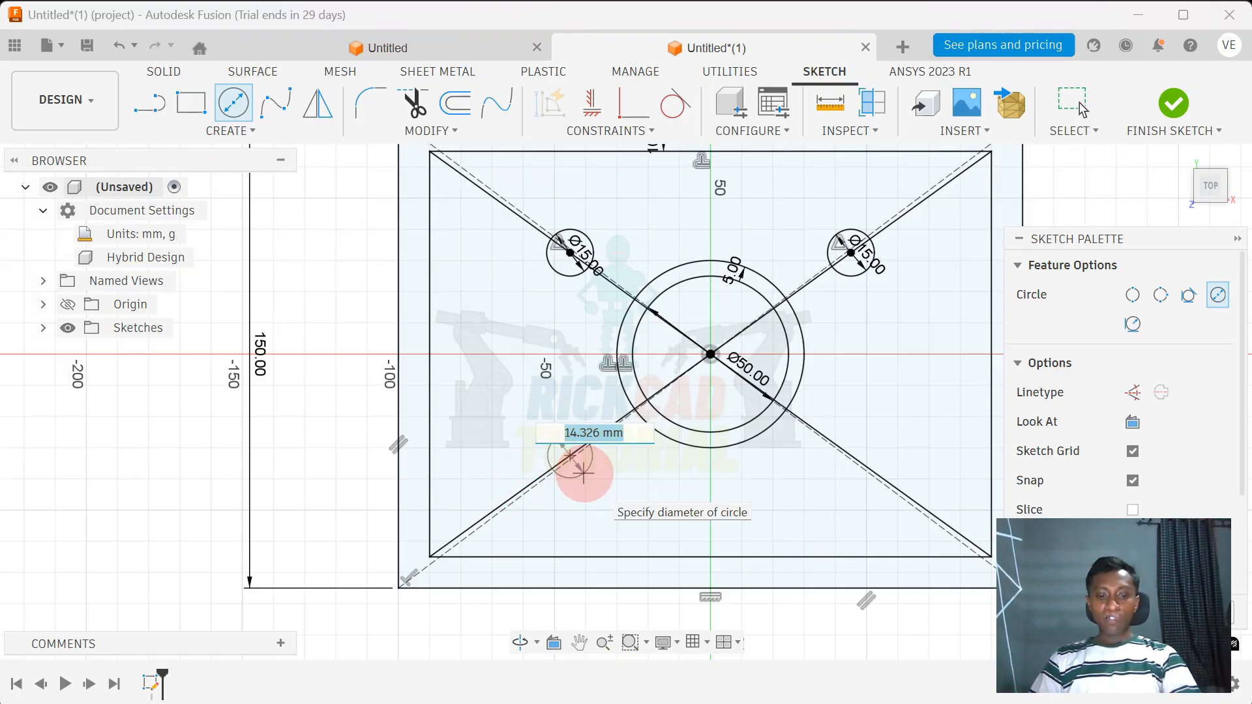
text(15)
key(Return)
Draw a 15 mm diameter circle on the midpoint of the line to the inner rectangle's lower-right corner and finish the sketch.
click(236, 103)
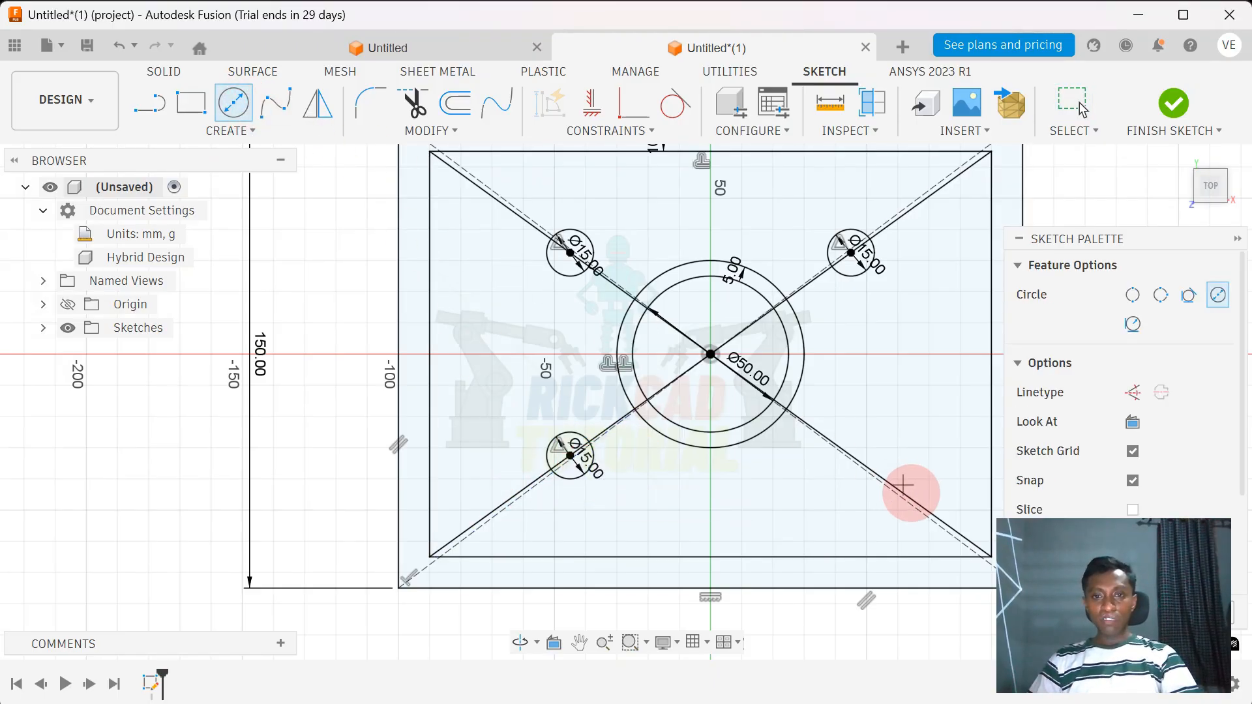
click(851, 456)
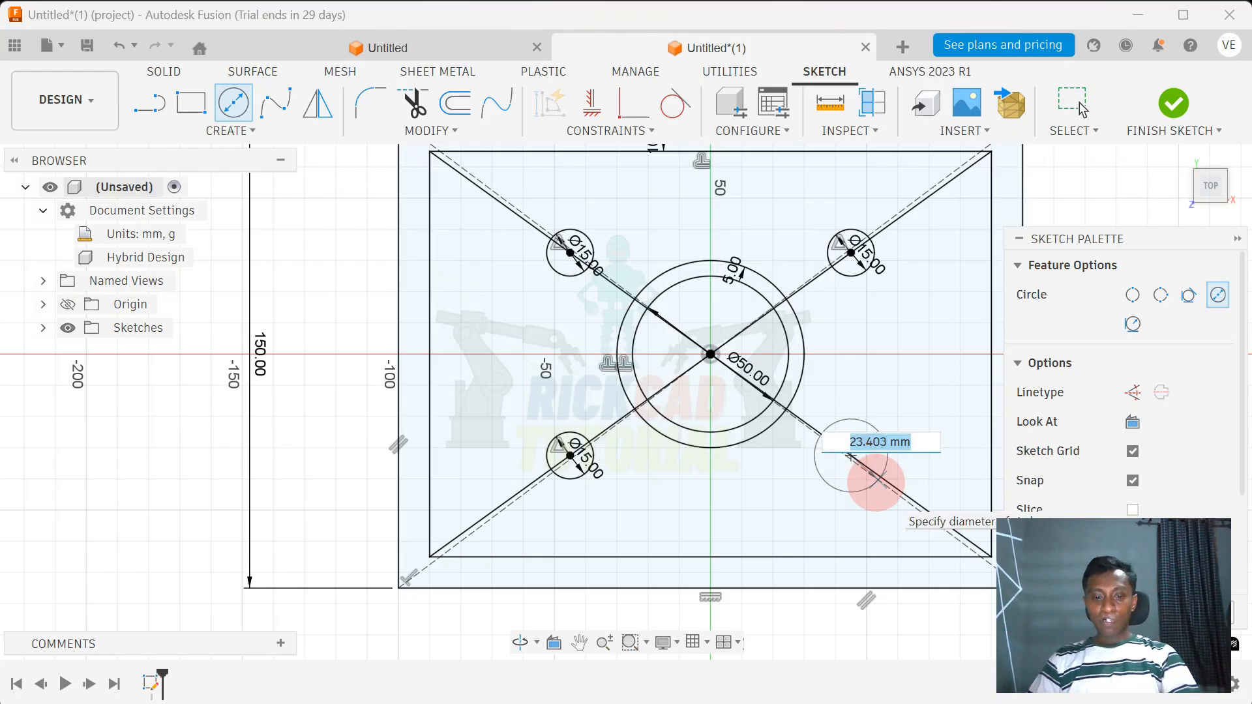
text(15)
key(Return)
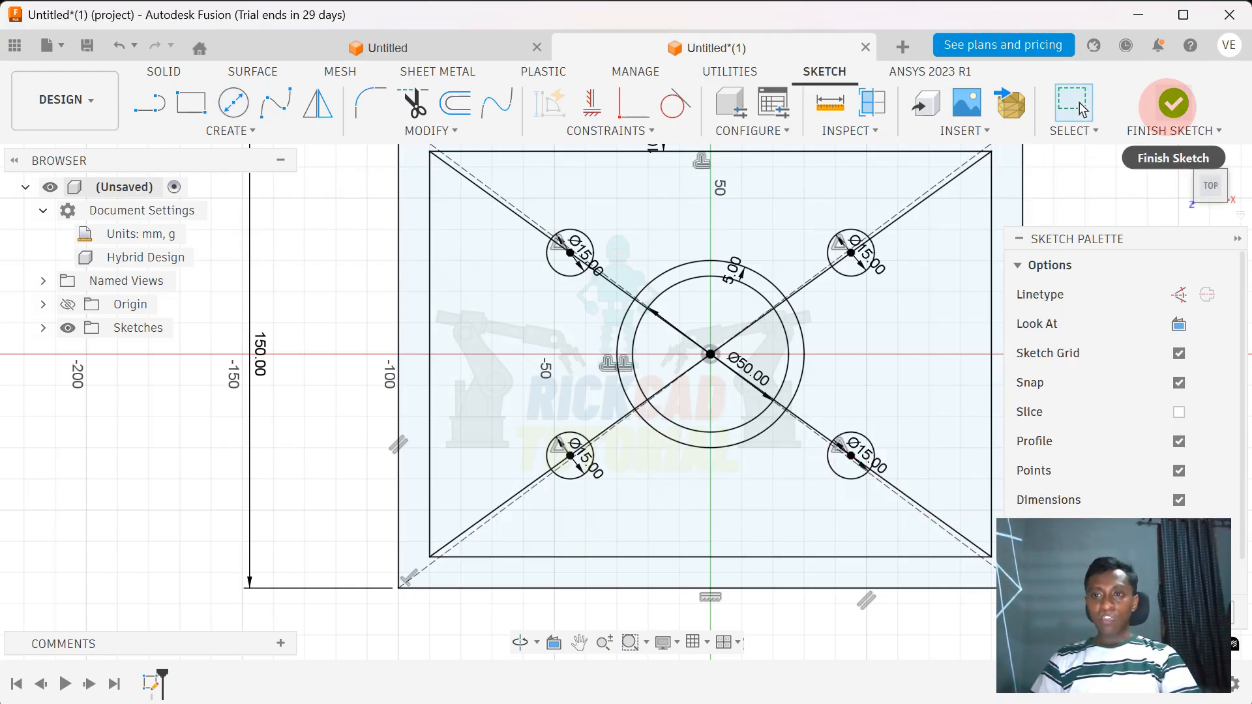
click(1172, 104)
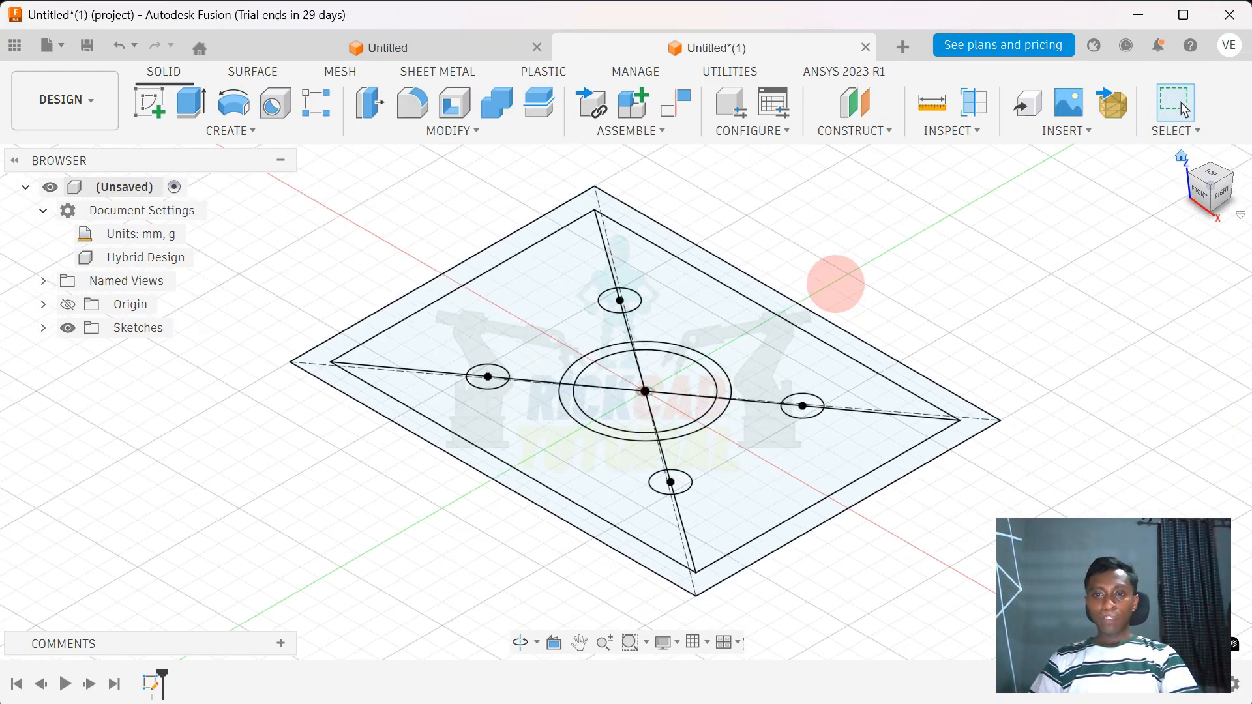
Start an Extrude with the outer frame, the four regions around the ring, two inner-circle quarters and the front 15 mm circle as profiles.
key(e)
click(602, 229)
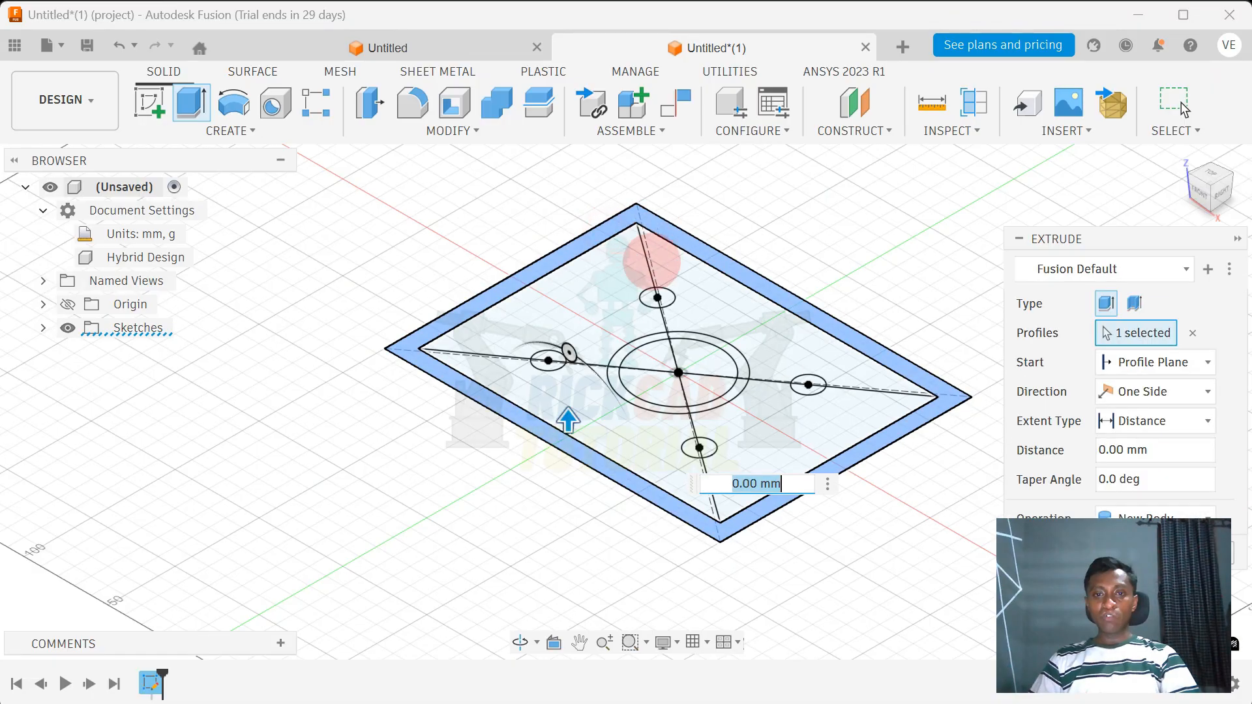
click(630, 279)
click(687, 289)
click(695, 363)
click(707, 387)
click(764, 440)
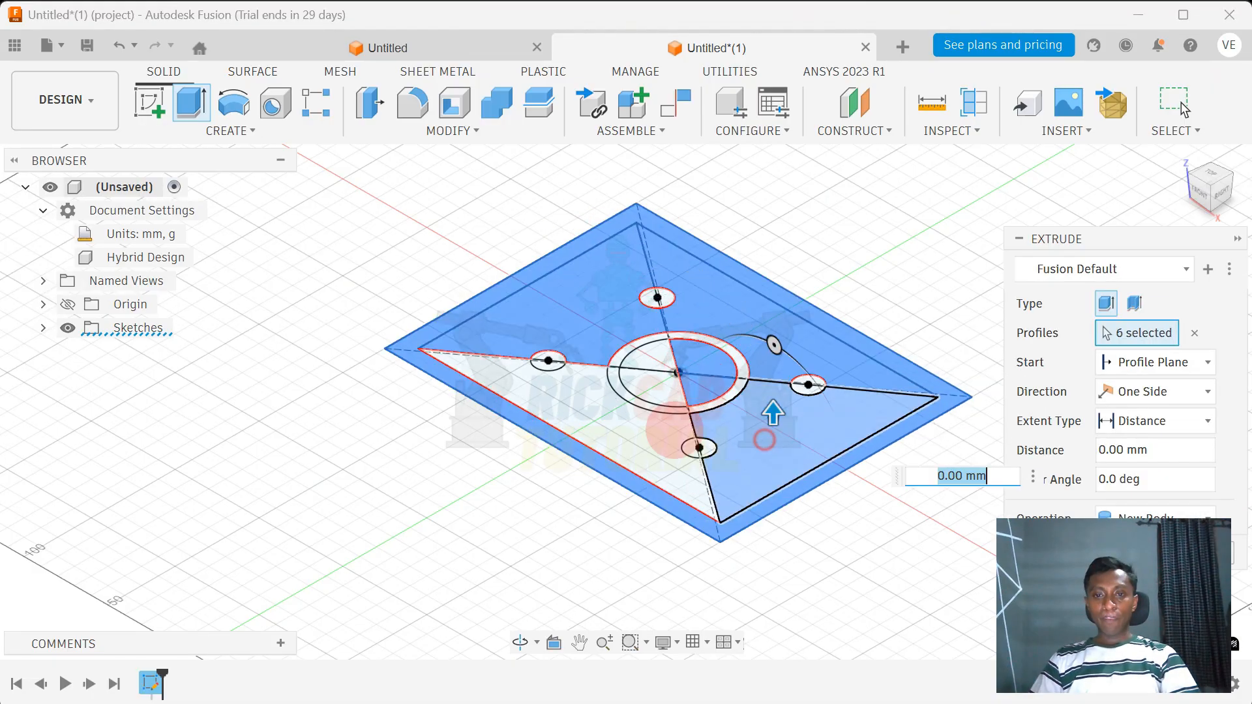
click(663, 432)
scroll(698, 448, up, 3)
click(711, 449)
click(674, 451)
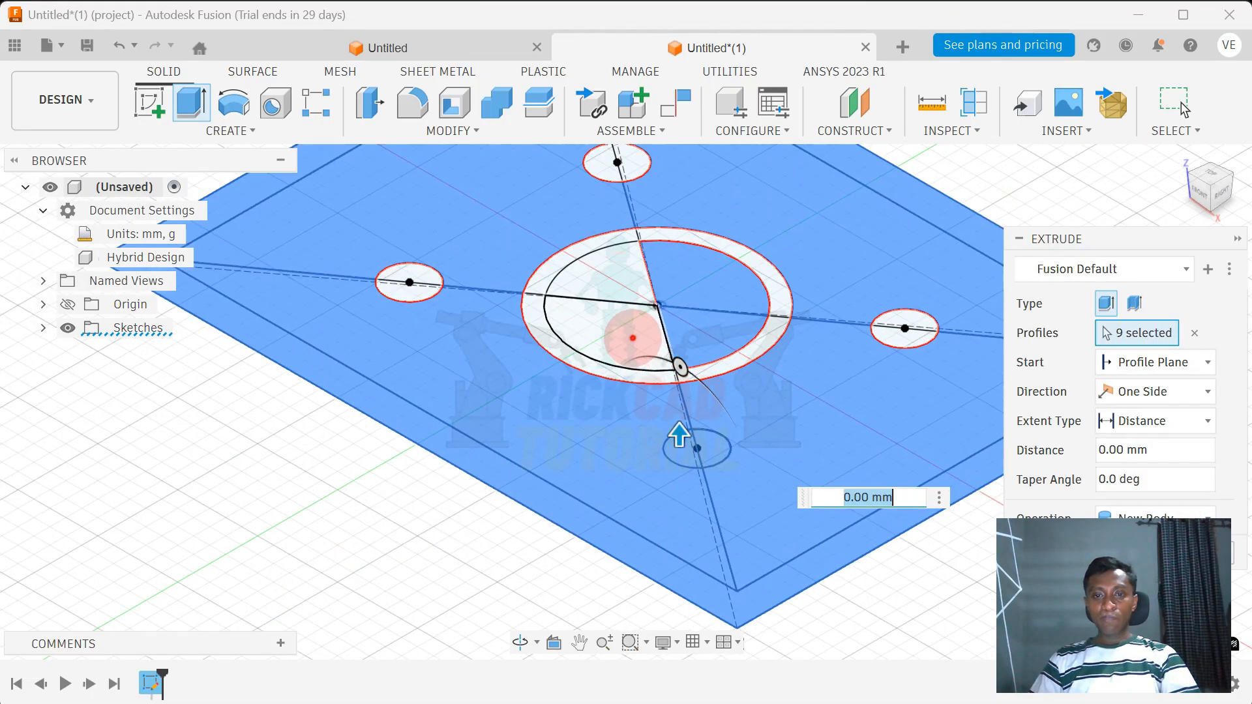
Add the remaining inner-circle quarters and the whole ring between the two concentric circles to the Extrude profiles.
click(624, 335)
click(581, 359)
click(562, 257)
click(603, 275)
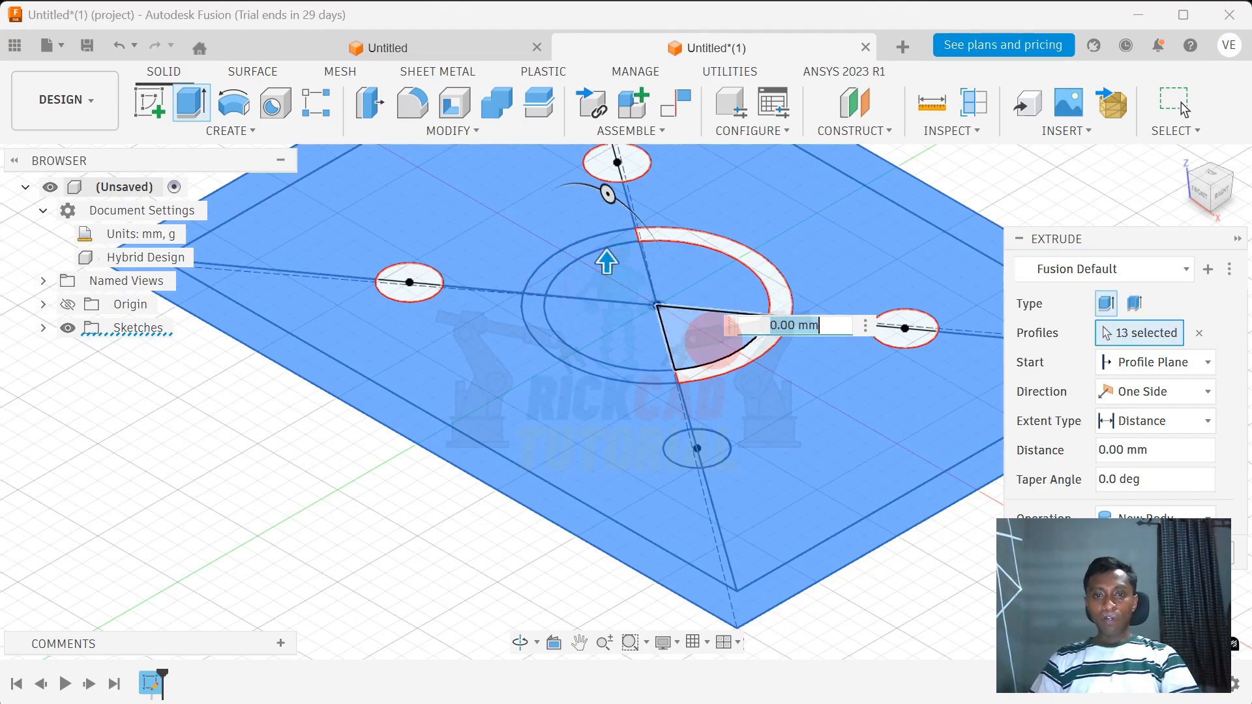
click(711, 339)
click(777, 281)
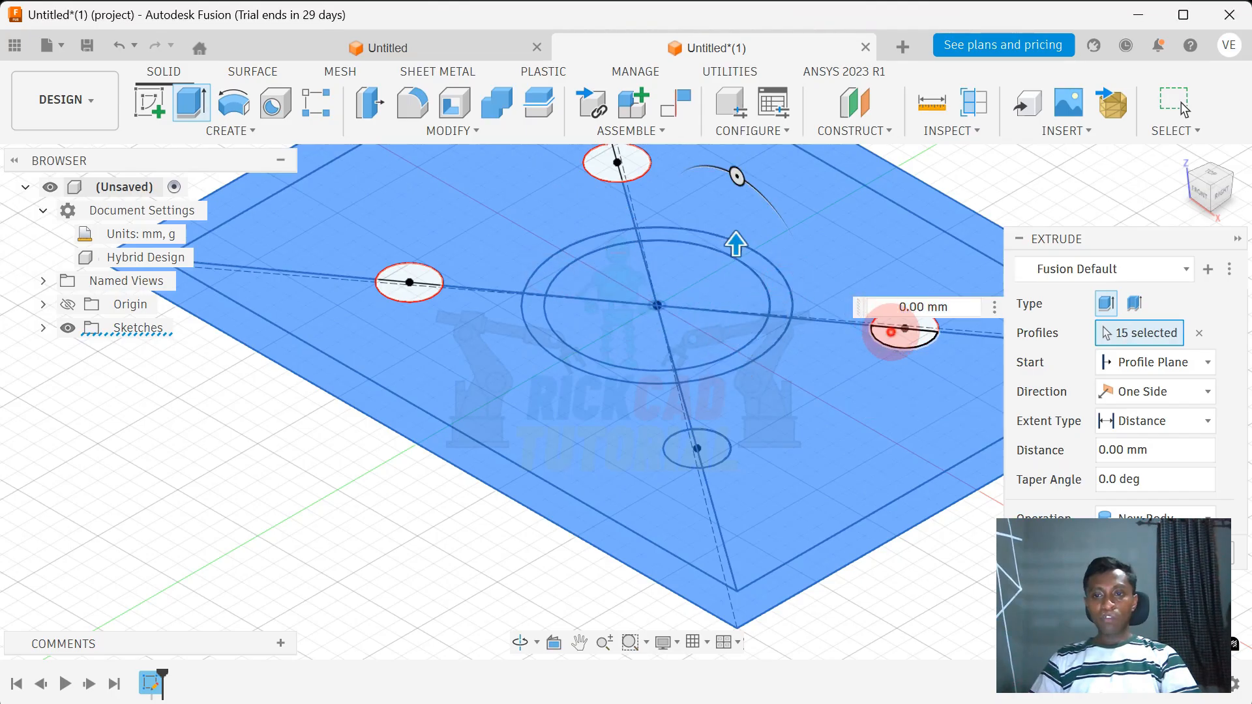
Add both halves of the other three 15 mm circles and extrude all profiles by -30 mm as a new body.
click(602, 159)
click(424, 277)
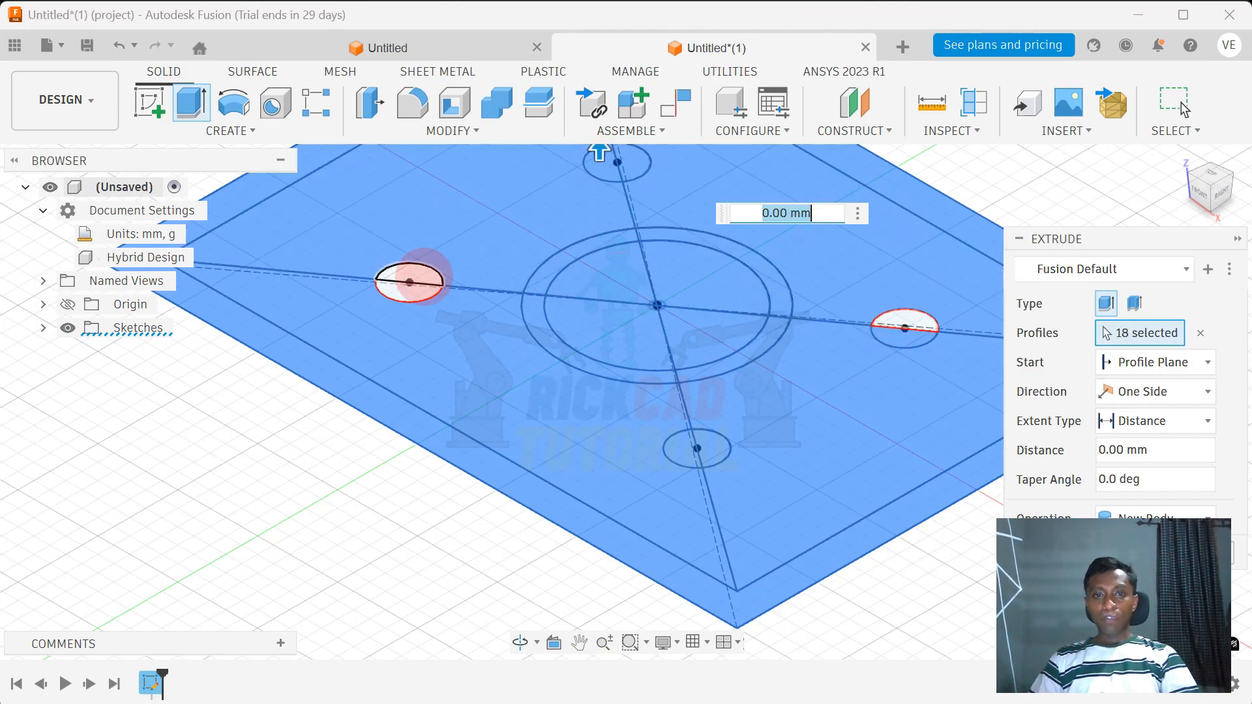
click(424, 272)
click(418, 291)
scroll(891, 330, up, 2)
click(931, 314)
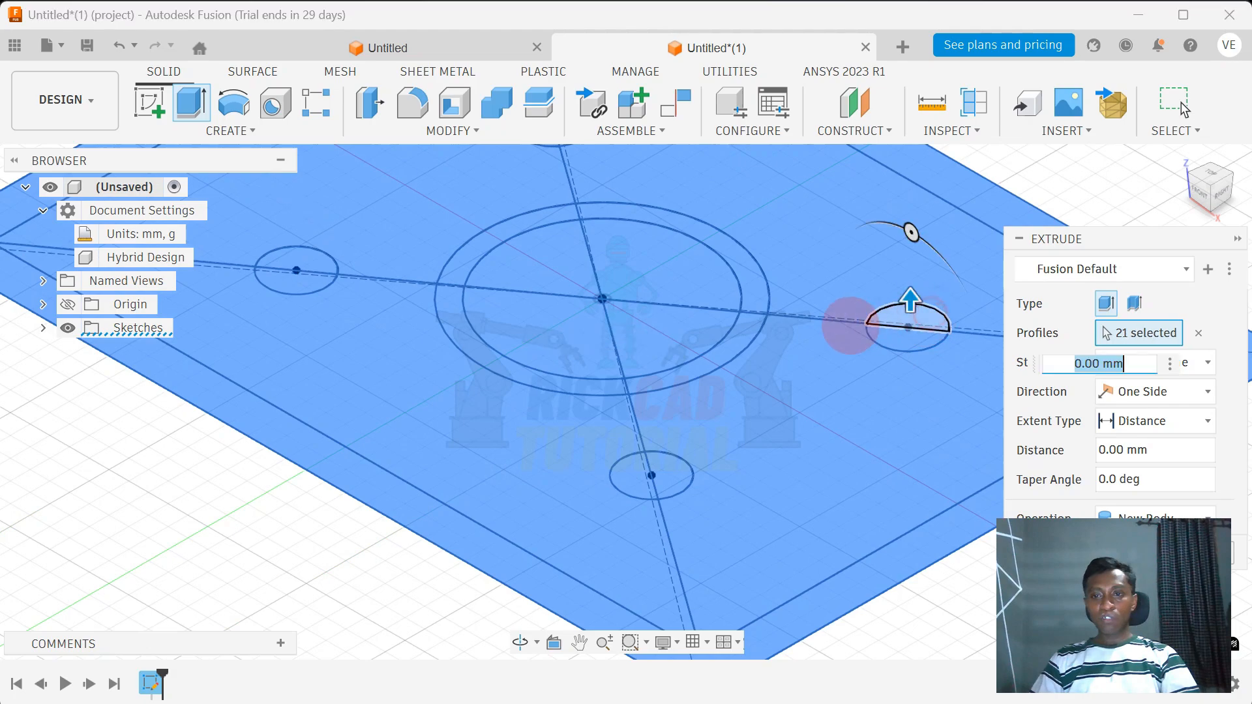
text(-15)
key(Return)
scroll(802, 369, down, 2)
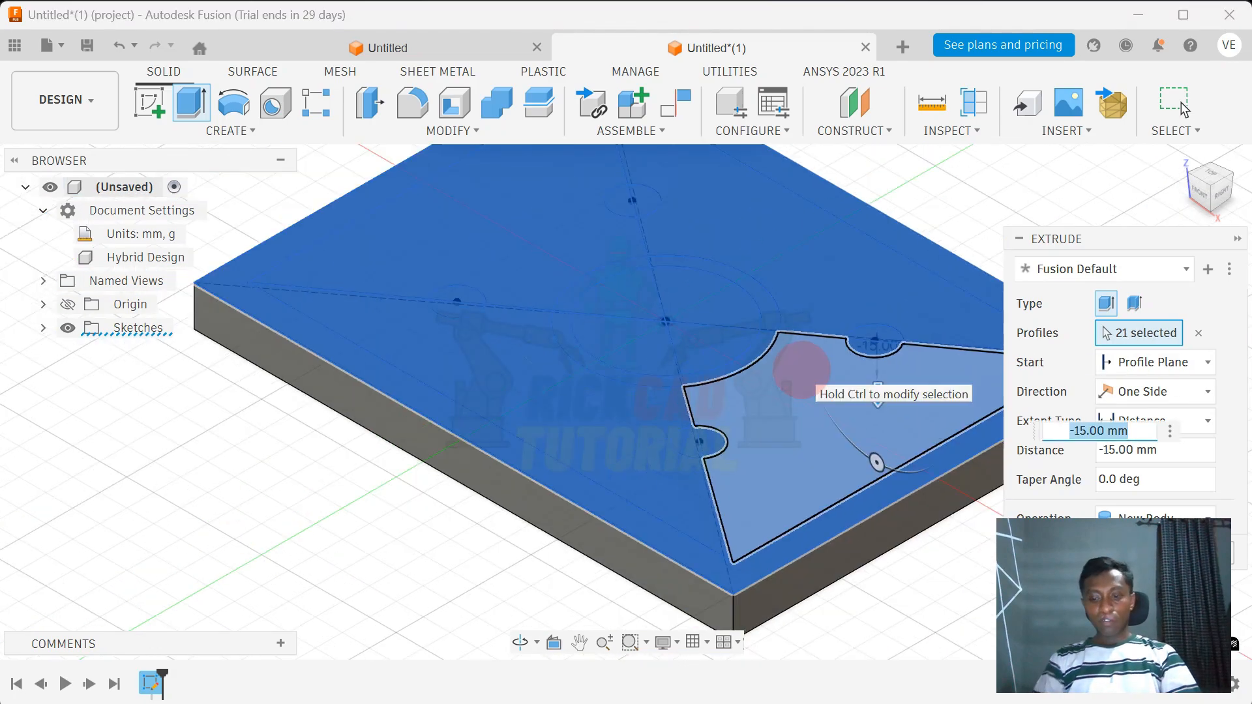
key(Return)
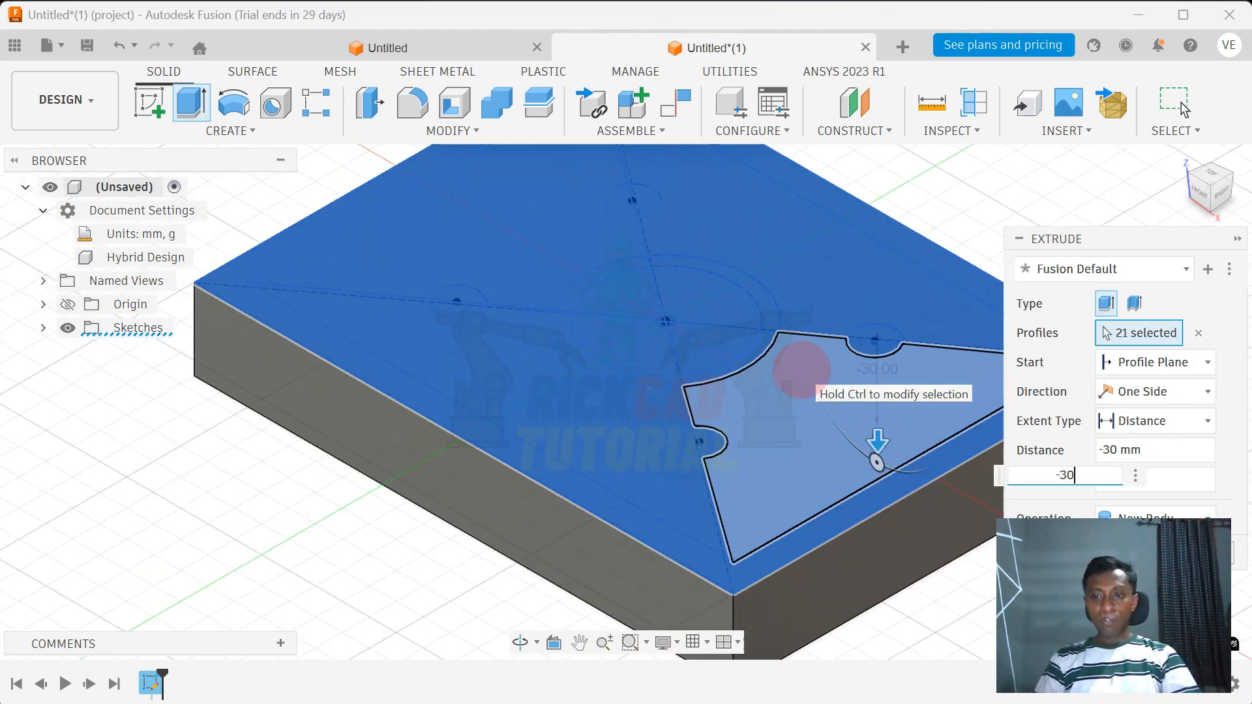
scroll(802, 369, down, 2)
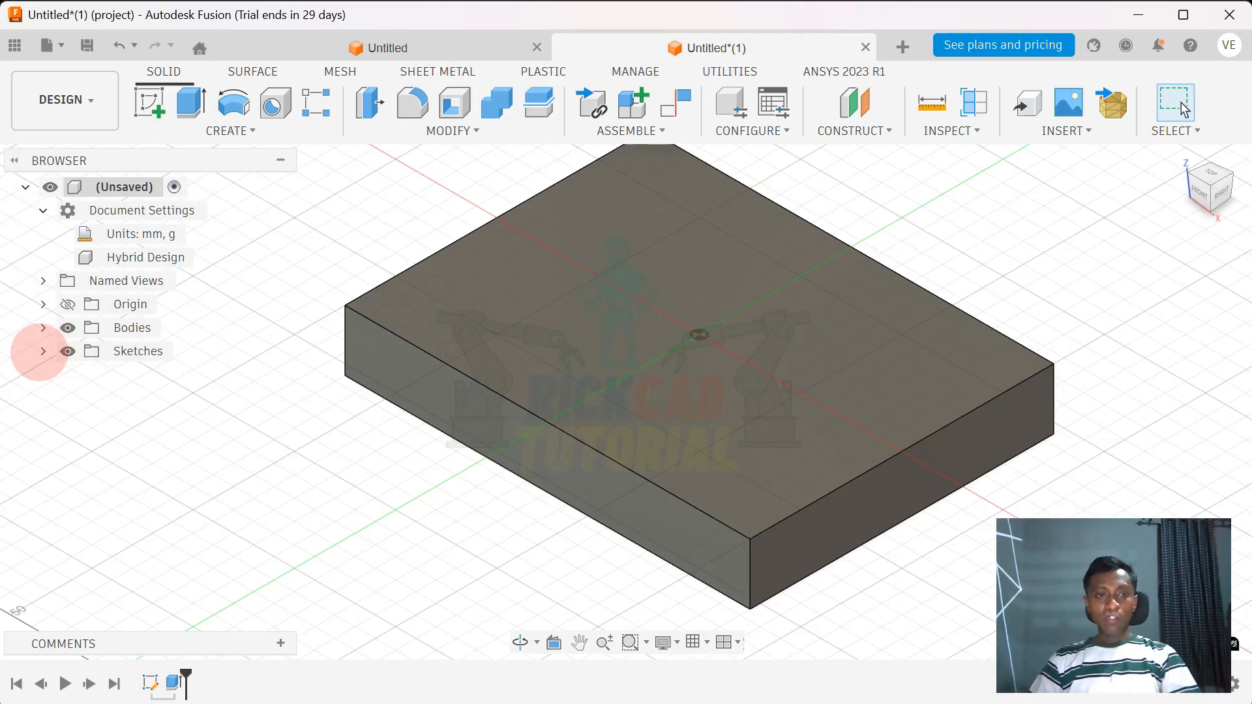
Make Sketch1 visible again on top of the solid block.
click(84, 381)
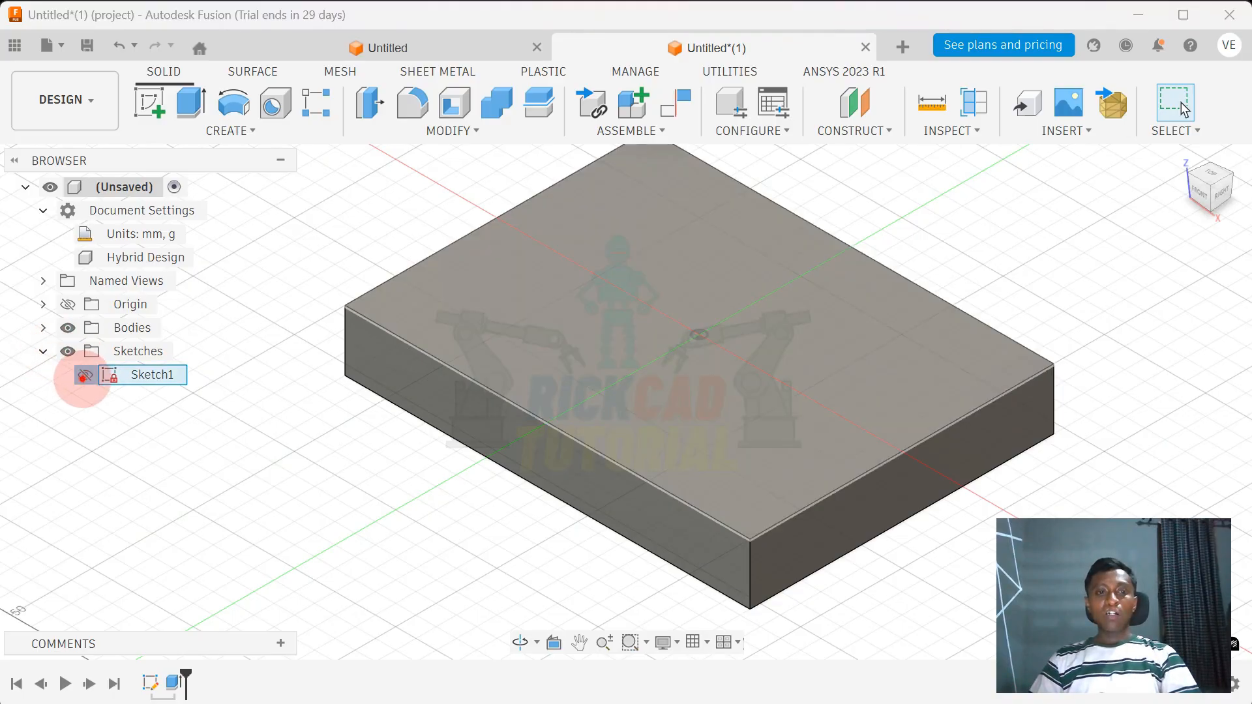
click(83, 377)
scroll(552, 304, up, 2)
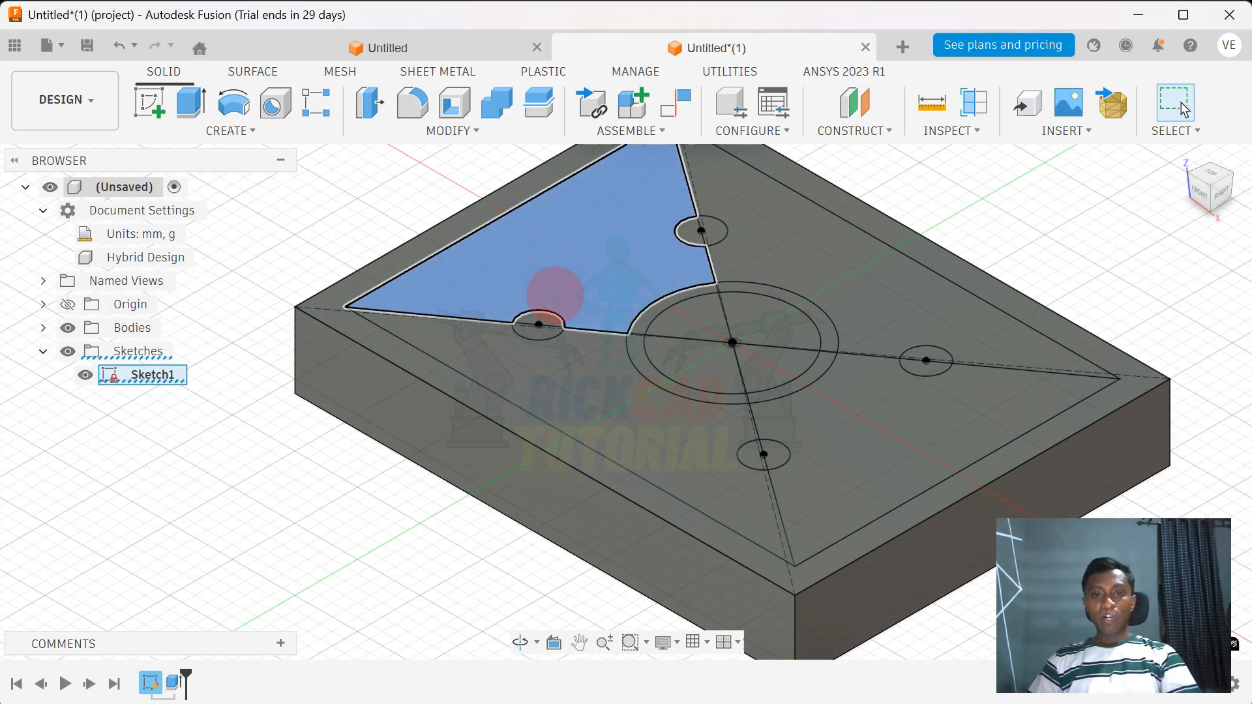
Cut the four regions around the ring and the 50 mm inner circle by -15 mm, keeping the frame, ring and four 15 mm circles.
key(e)
click(804, 252)
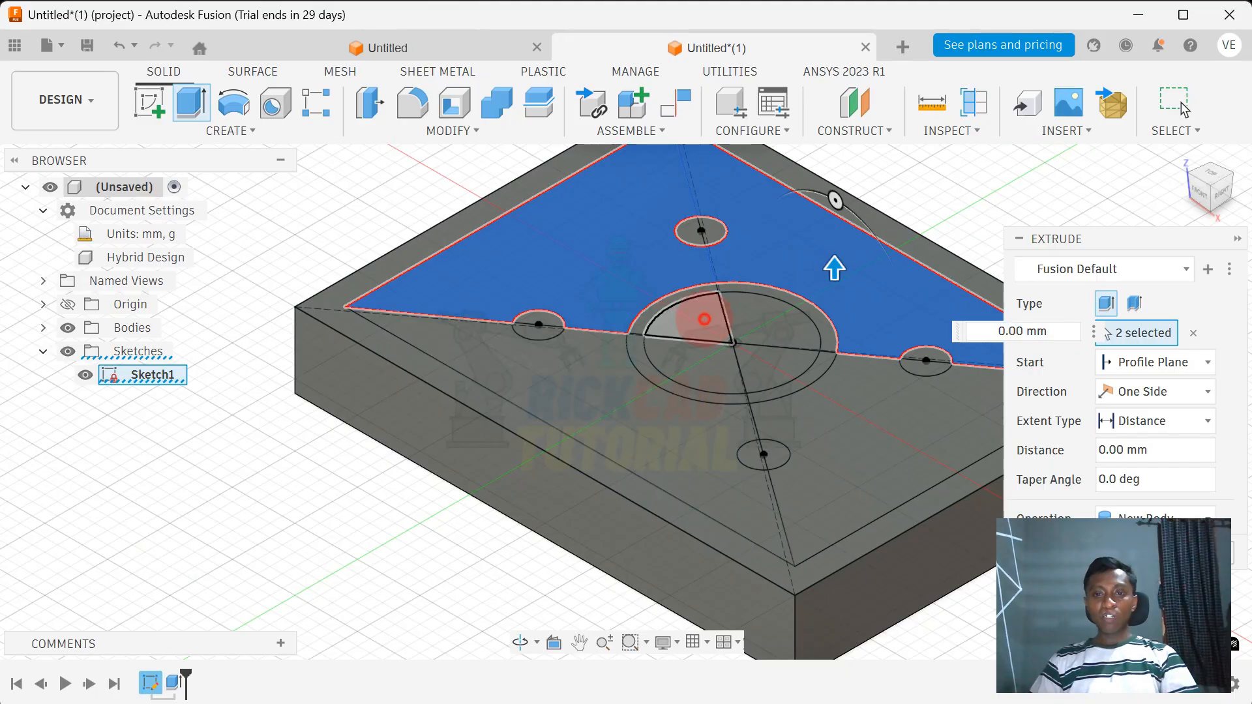
click(705, 319)
click(697, 363)
click(764, 321)
click(768, 365)
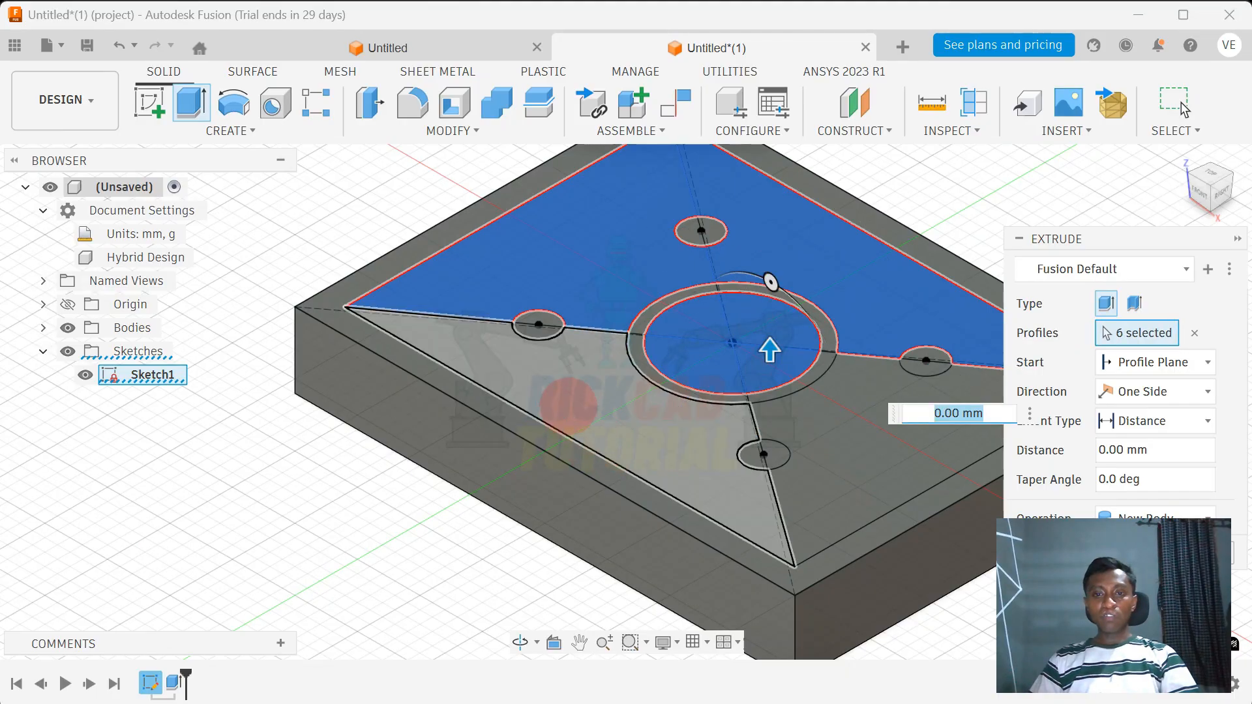
click(562, 403)
click(845, 412)
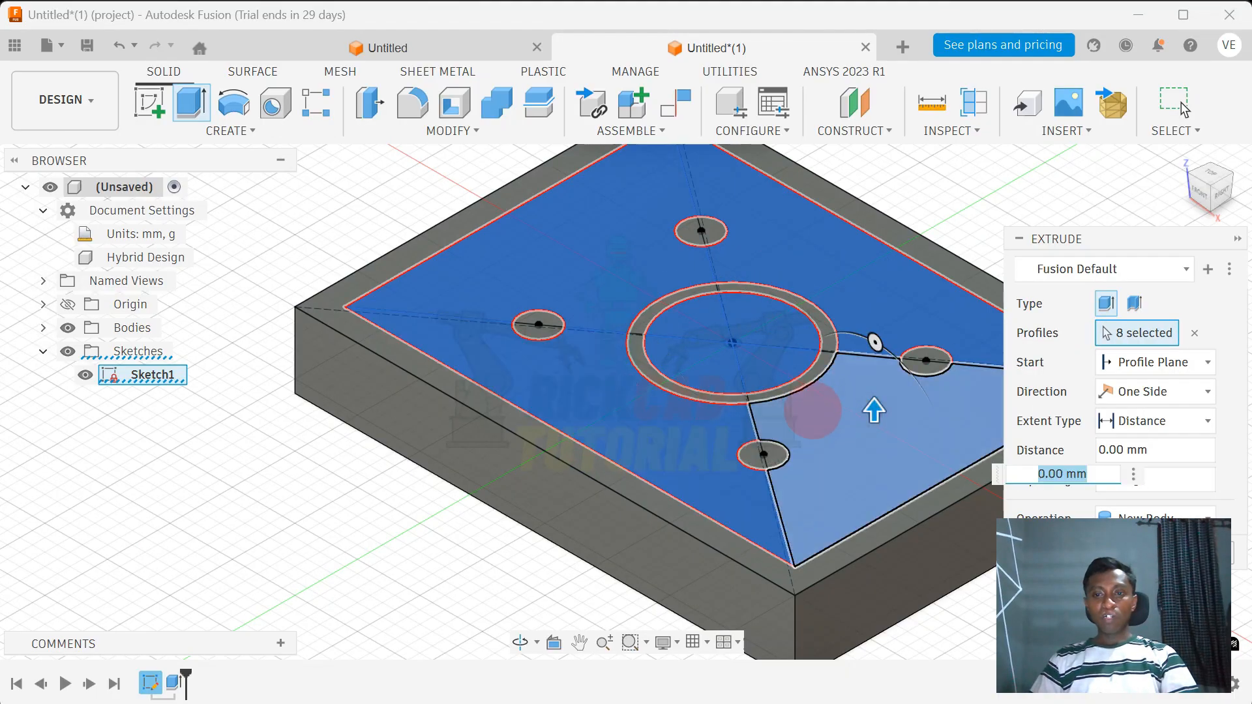
middle_drag(813, 410, 701, 359)
scroll(701, 360, down, 1)
drag(758, 360, 760, 370)
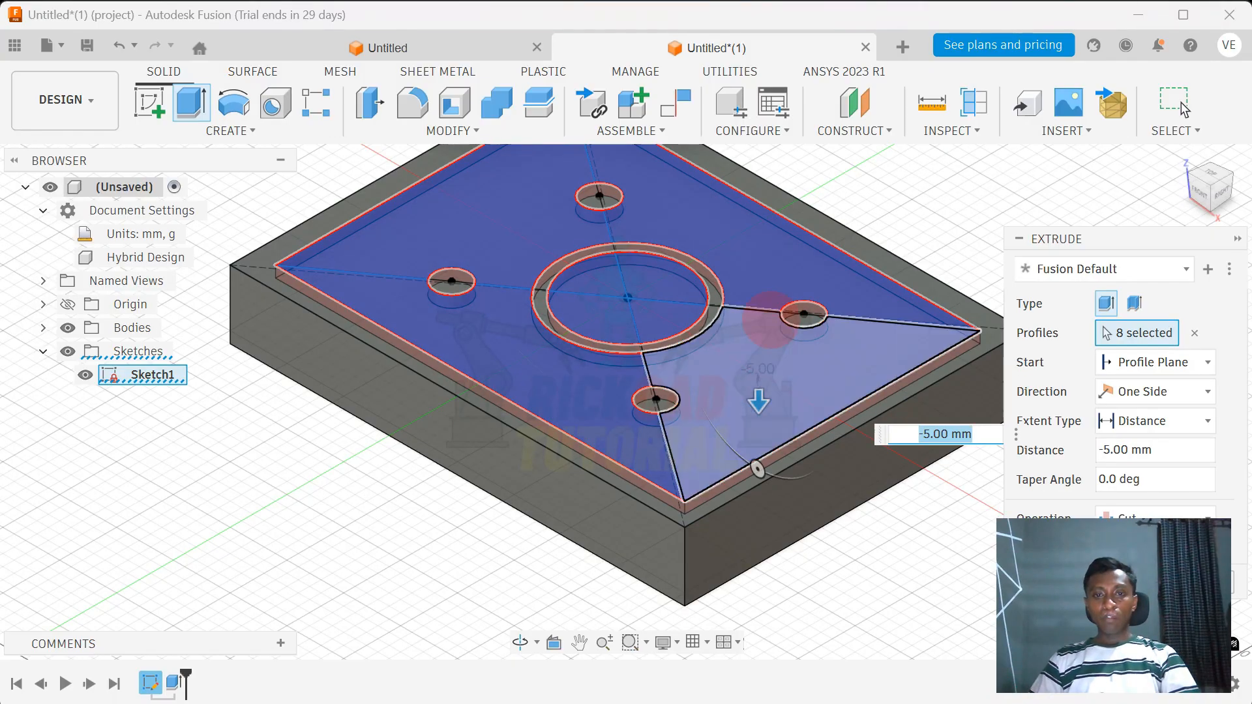
mouse_move(760, 392)
mouse_down()
mouse_move(763, 376)
mouse_move(764, 390)
mouse_up()
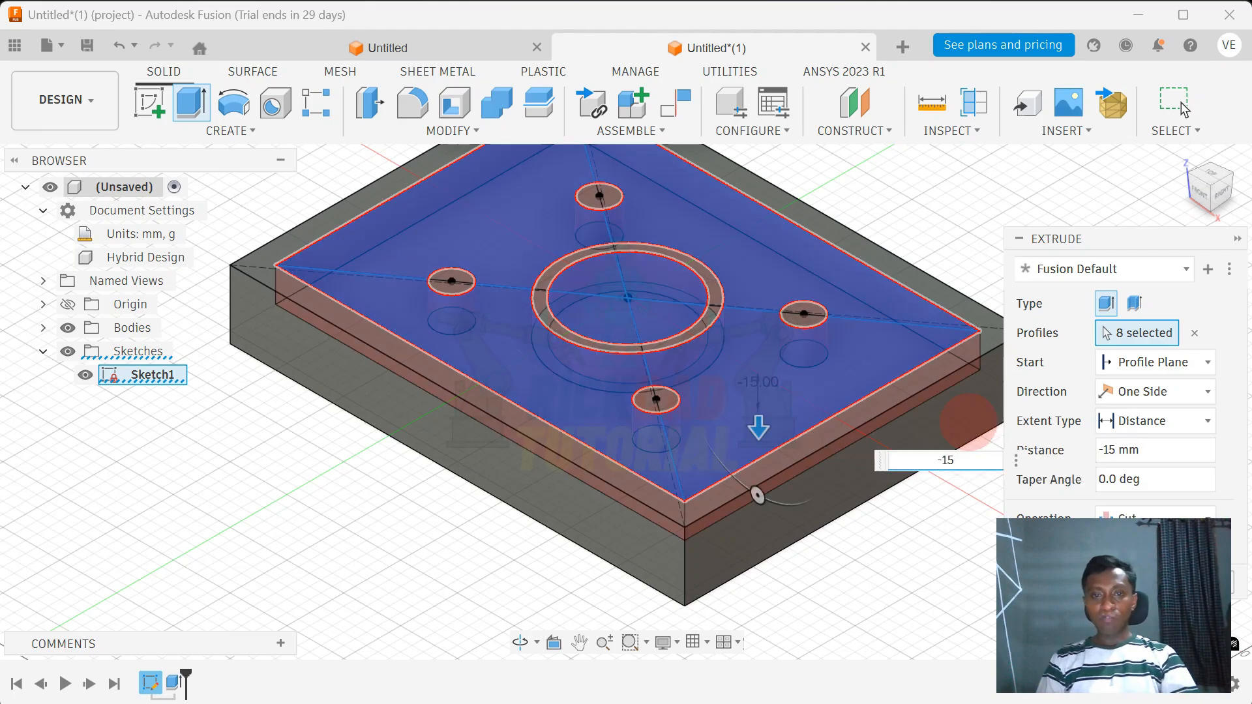
key(Return)
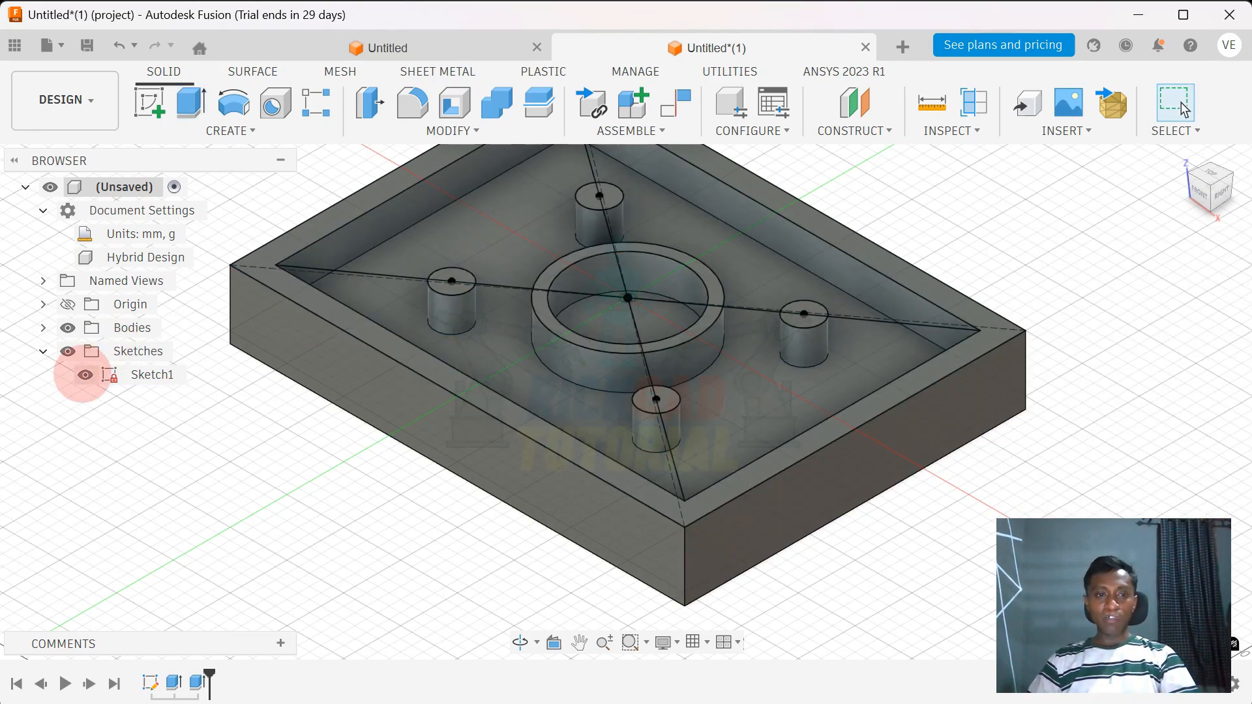
Hide Sketch1 to leave only the solid body displayed.
click(85, 375)
mouse_move(335, 354)
shift+middle_down()
mouse_move(448, 427)
mouse_move(313, 452)
mouse_move(176, 439)
mouse_move(680, 430)
mouse_move(779, 385)
shift+middle_up()
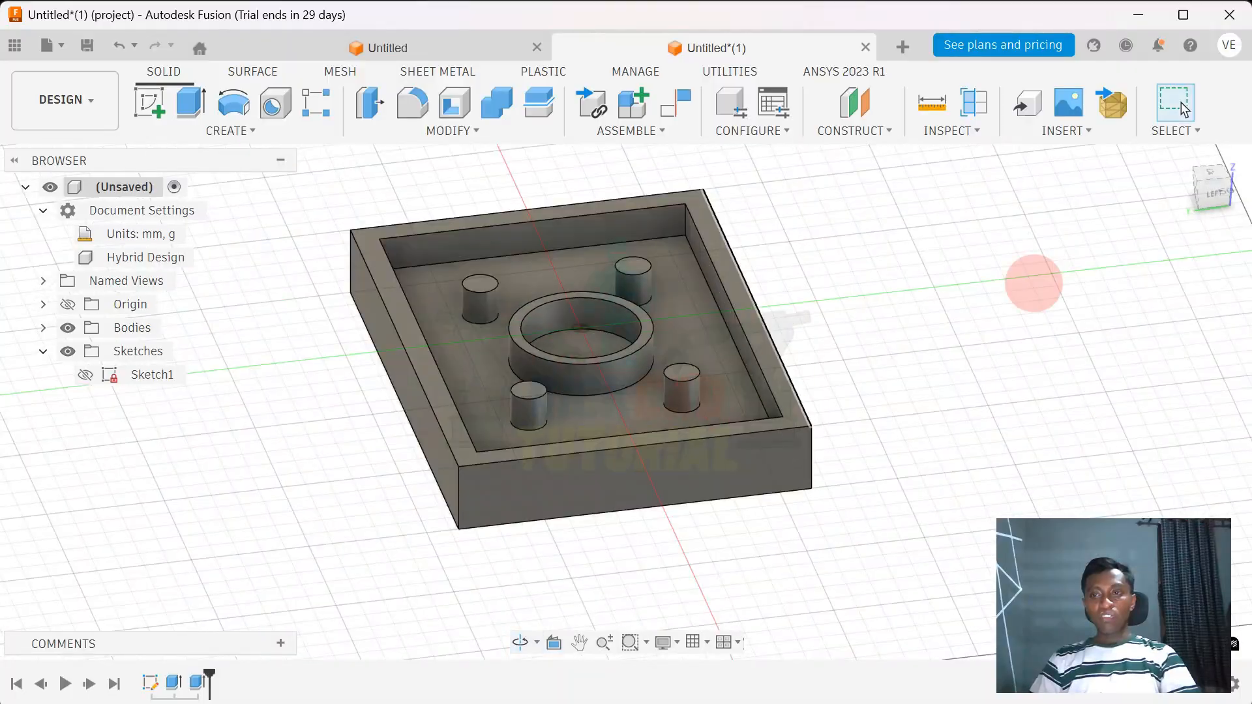
click(1182, 161)
scroll(526, 413, down, 5)
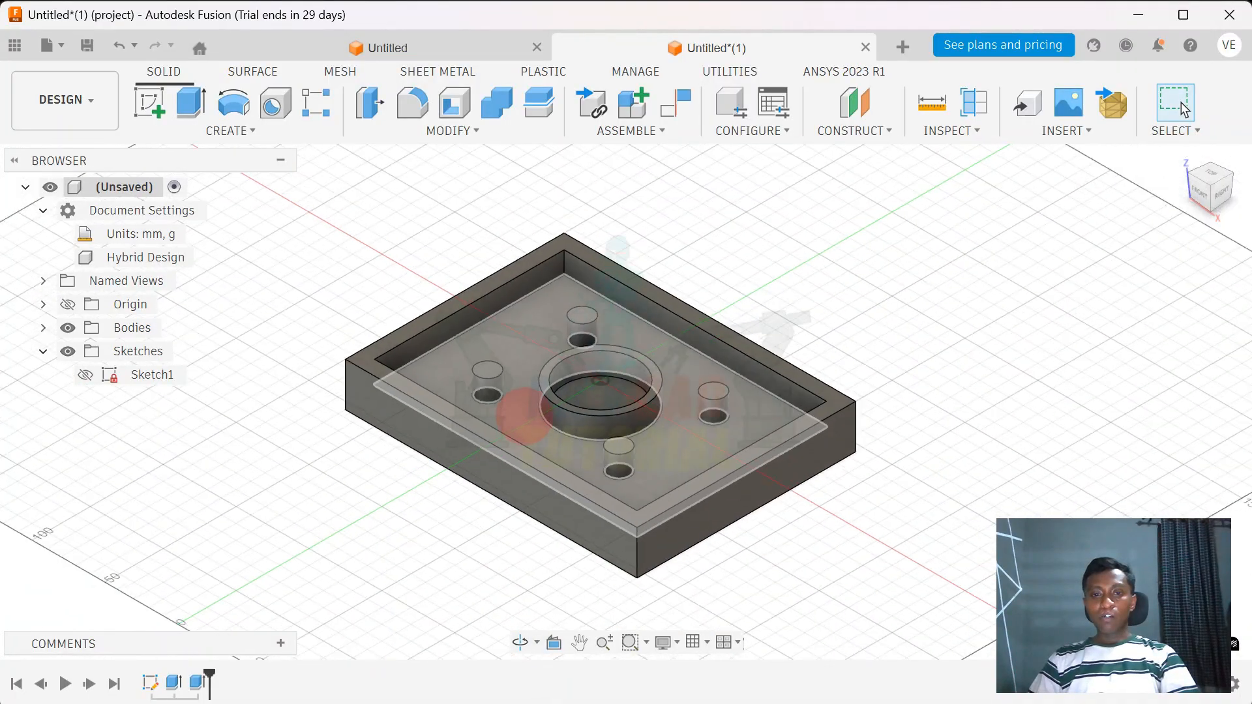
shift+middle_drag(429, 283, 470, 282)
scroll(469, 282, down, 1)
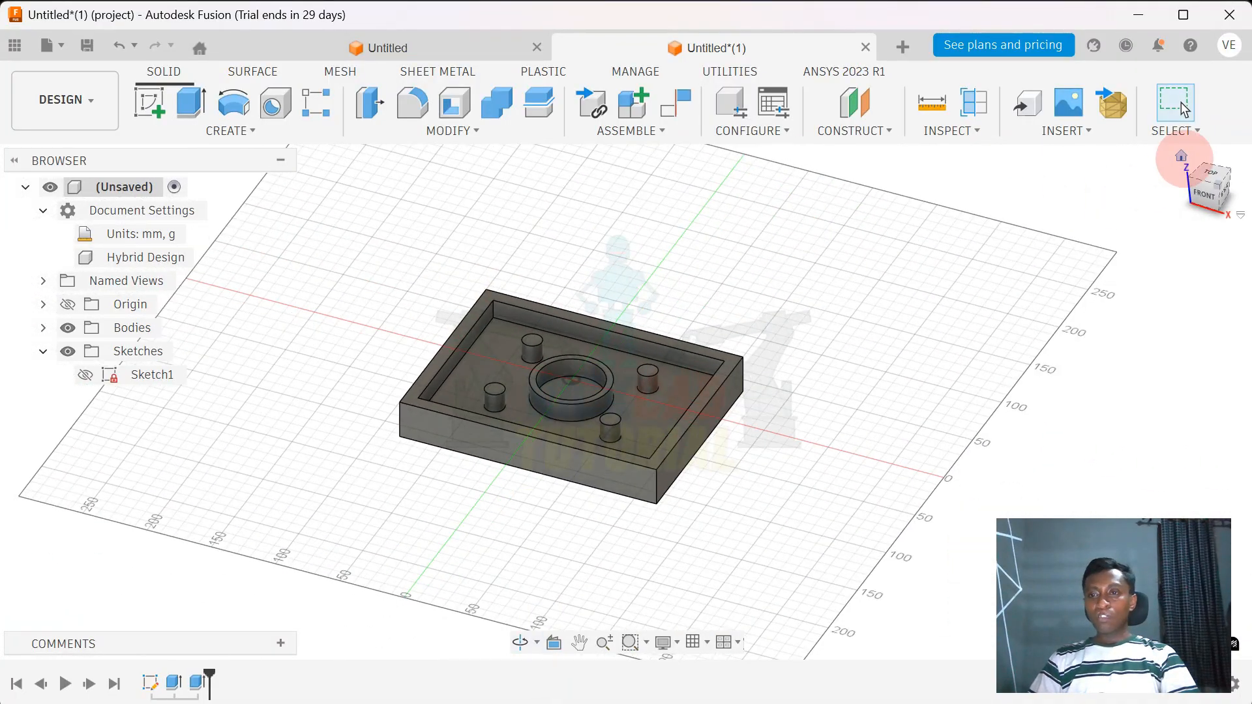
click(1177, 157)
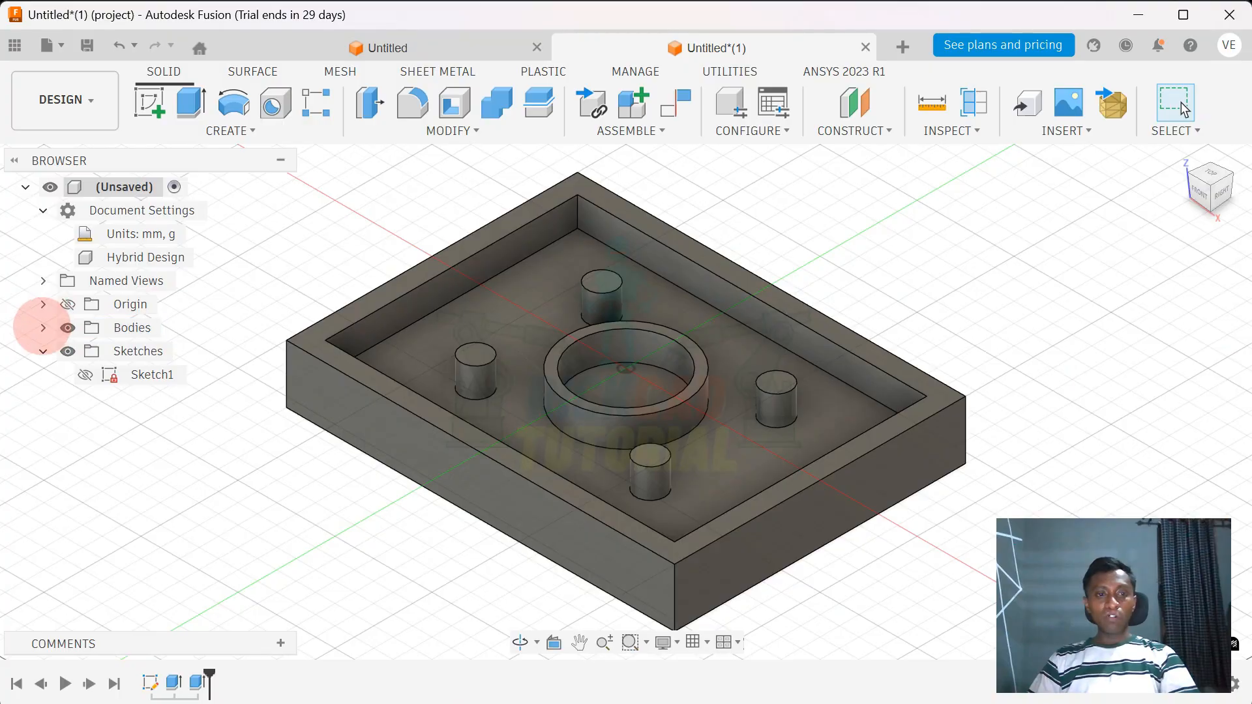
Convert the solid body into a component.
click(43, 328)
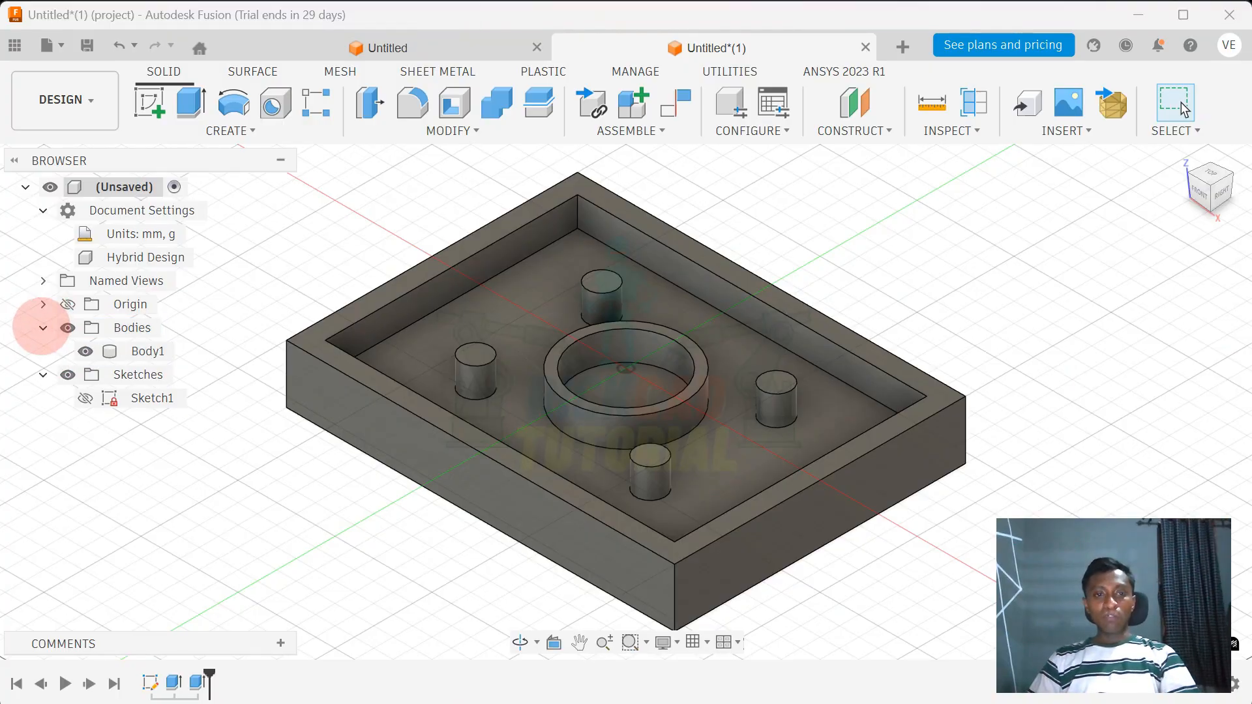
click(148, 352)
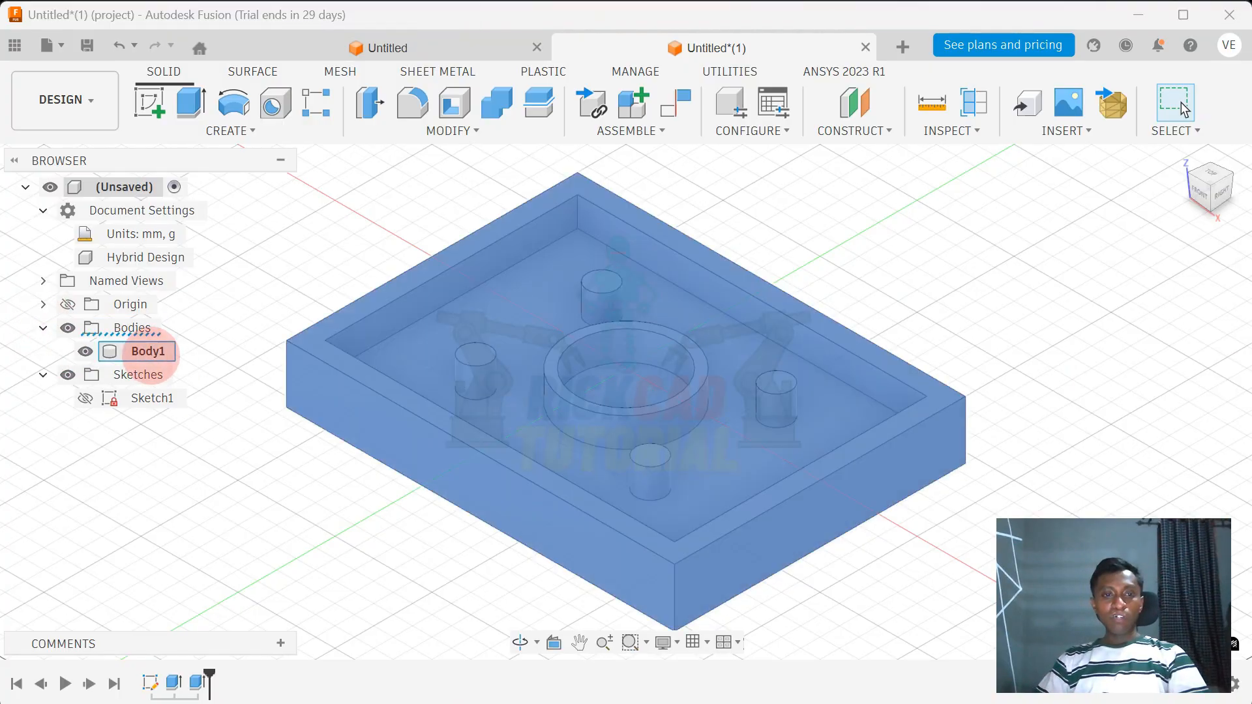
right_click(156, 352)
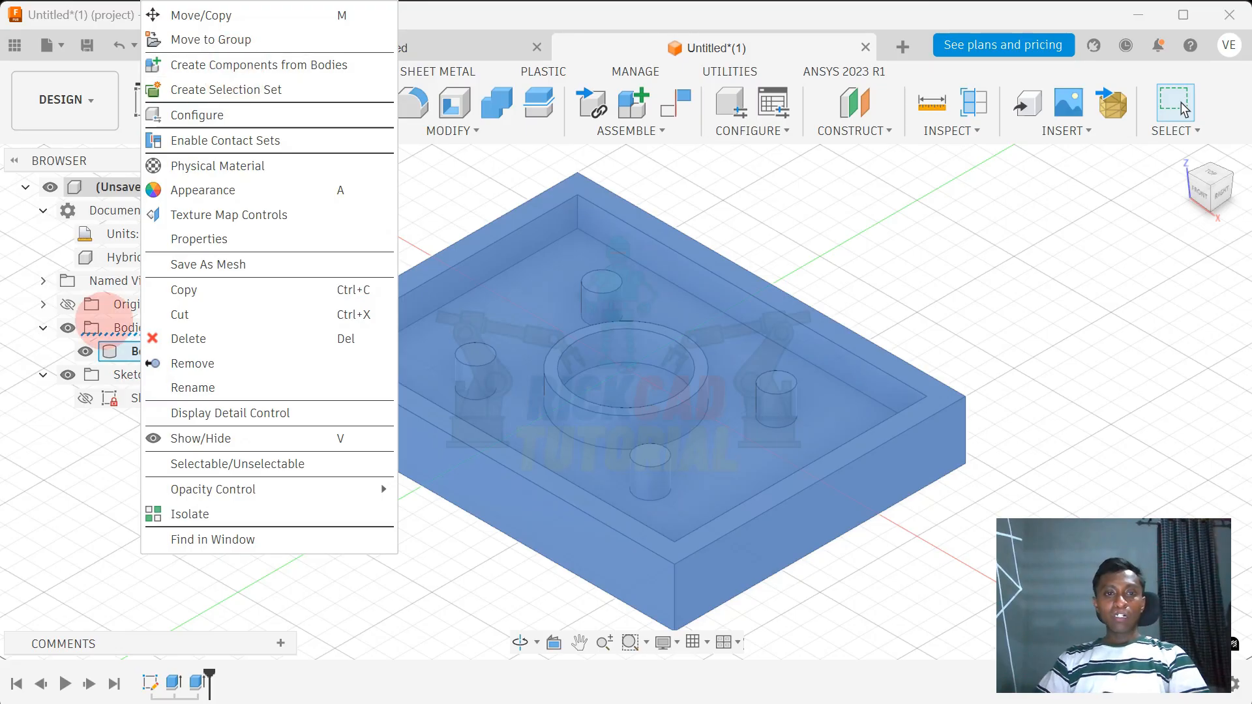
click(218, 65)
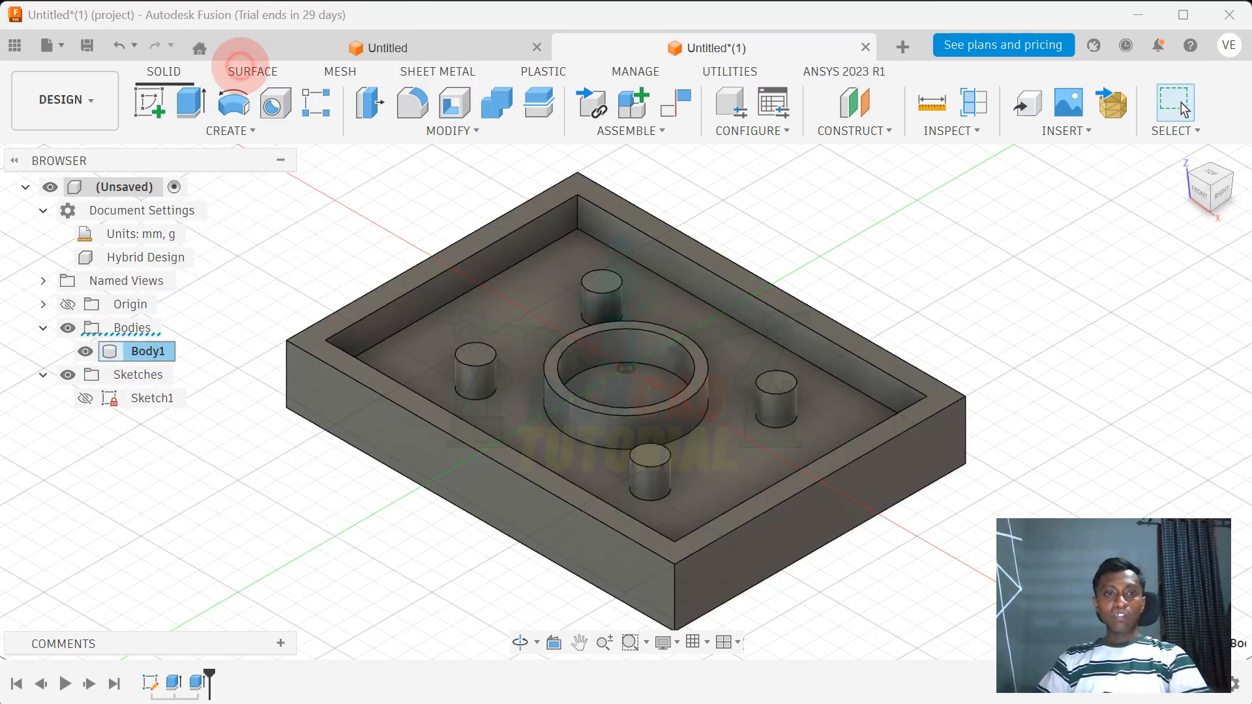
Unground the new component from its parent.
click(112, 377)
right_click(112, 377)
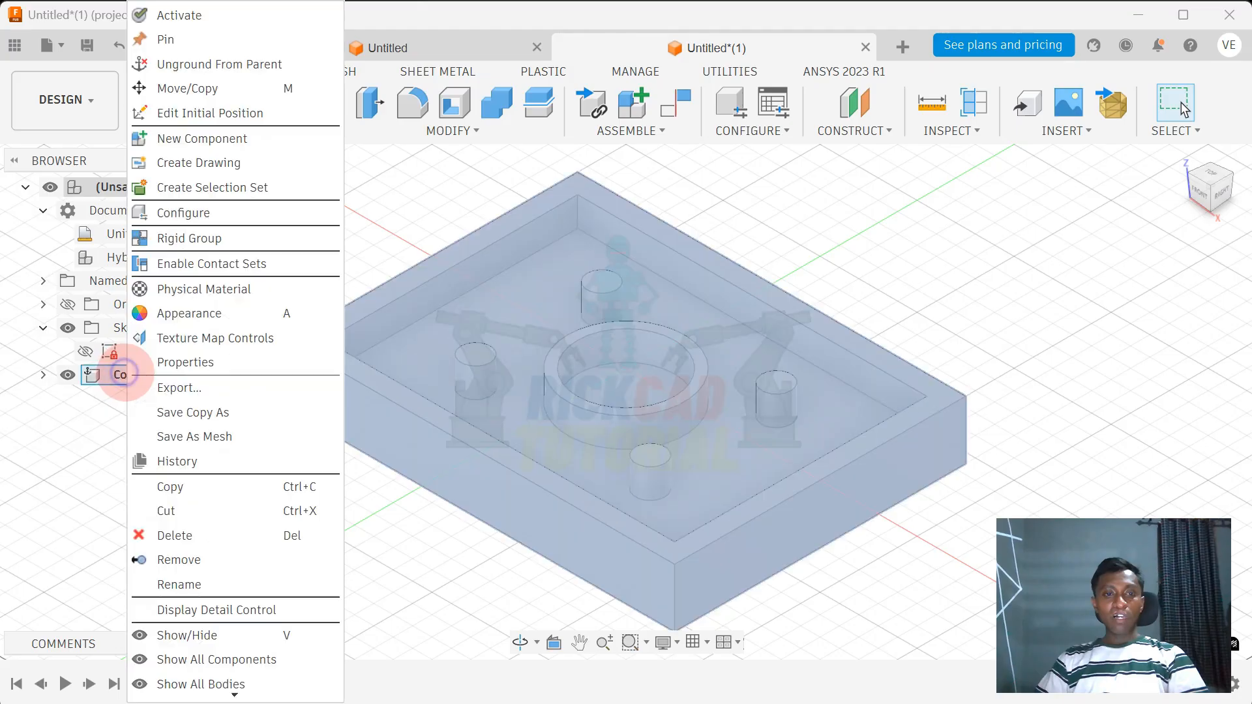
click(212, 63)
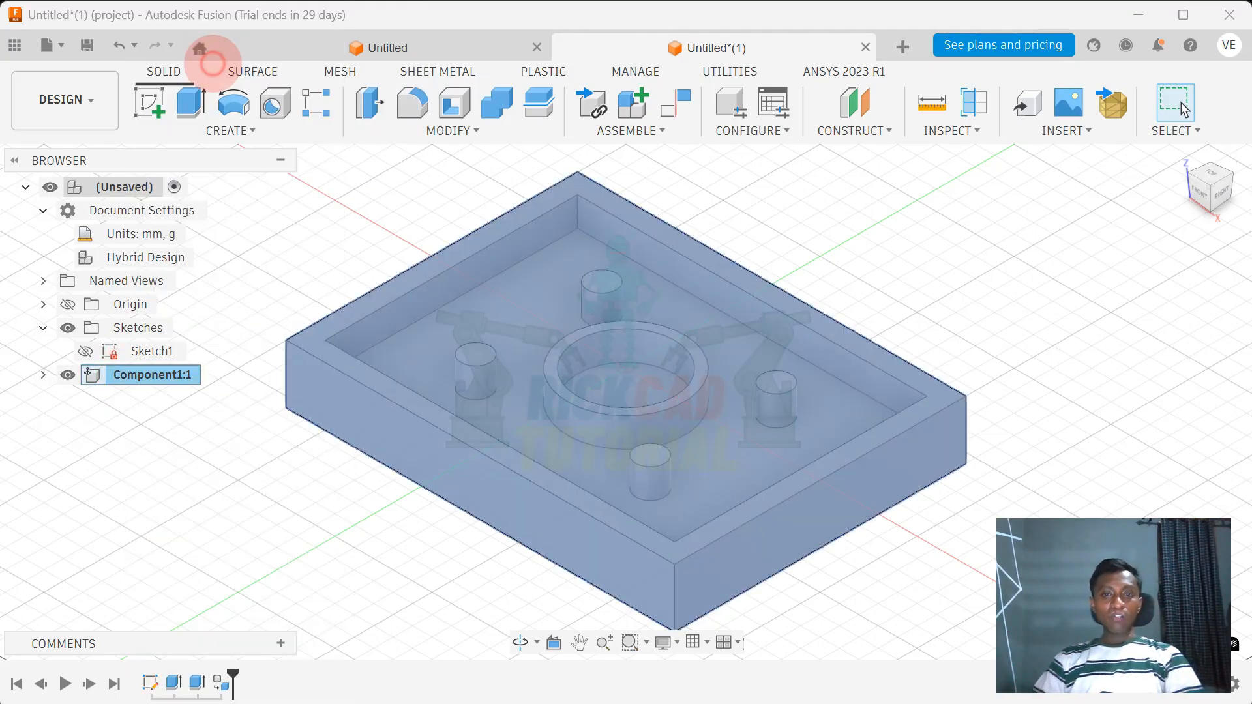
click(949, 237)
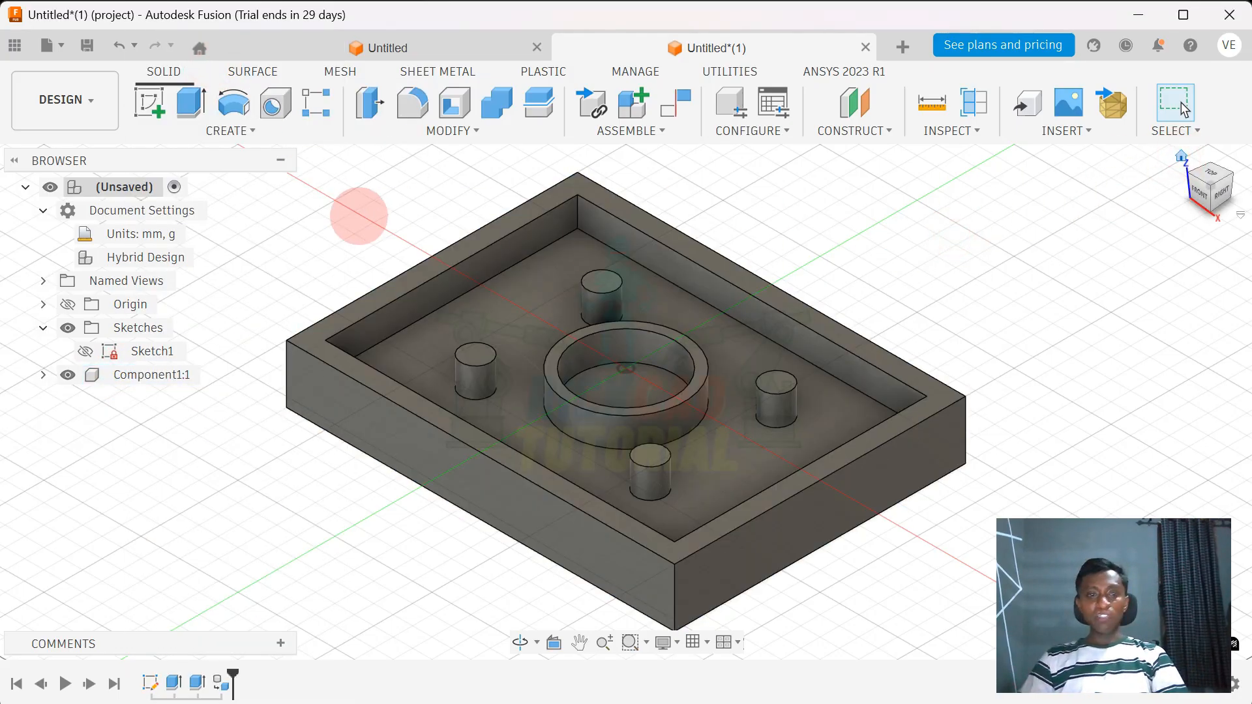
Rename the component as "milling product".
scroll(245, 241, down, 2)
double_click(168, 376)
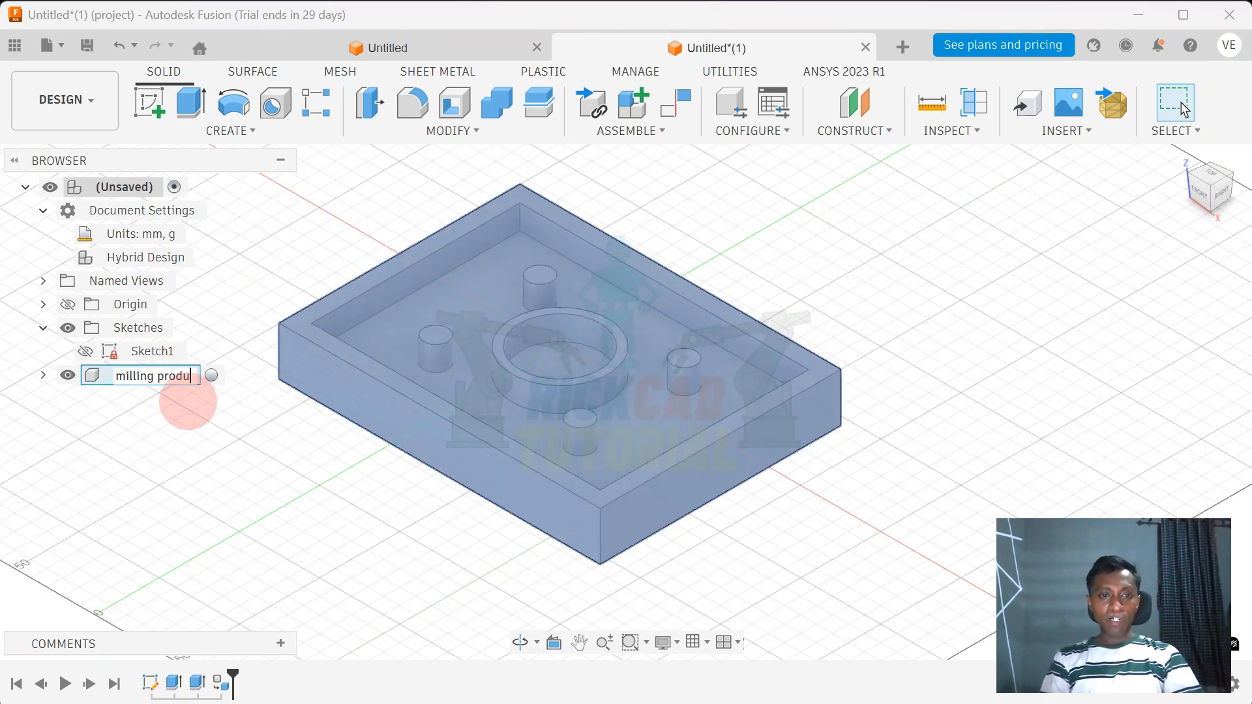
click(185, 402)
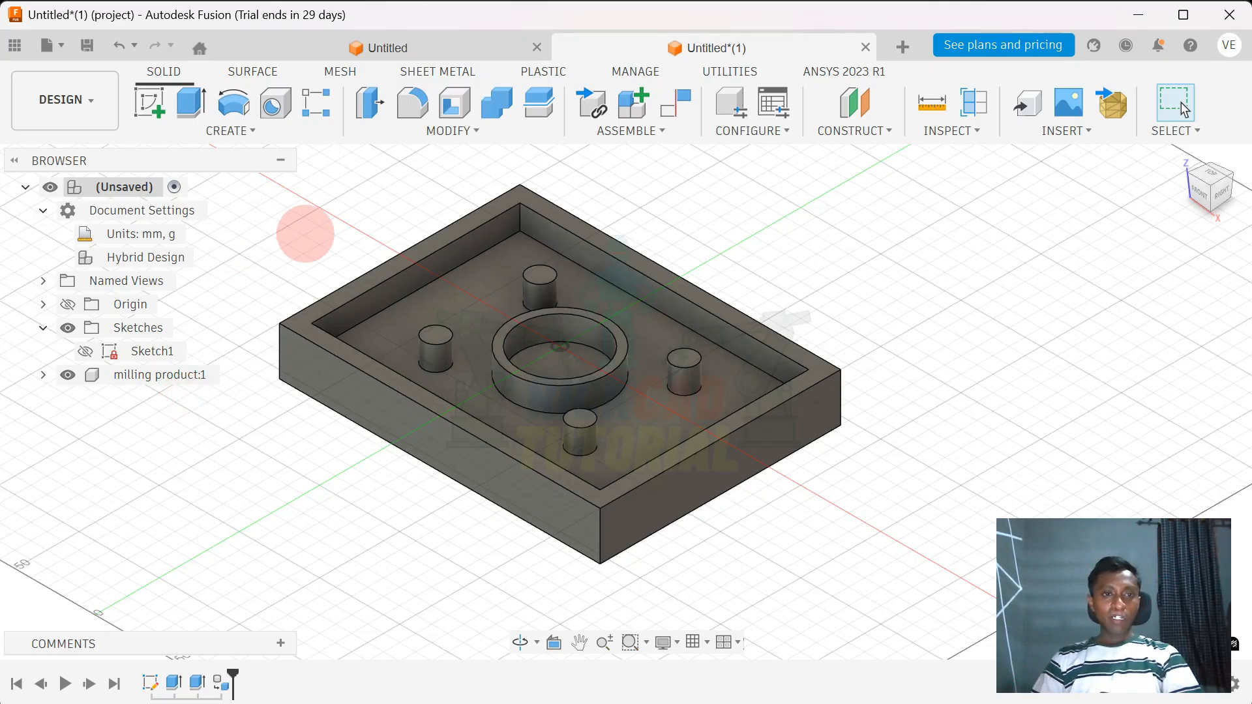
click(1181, 158)
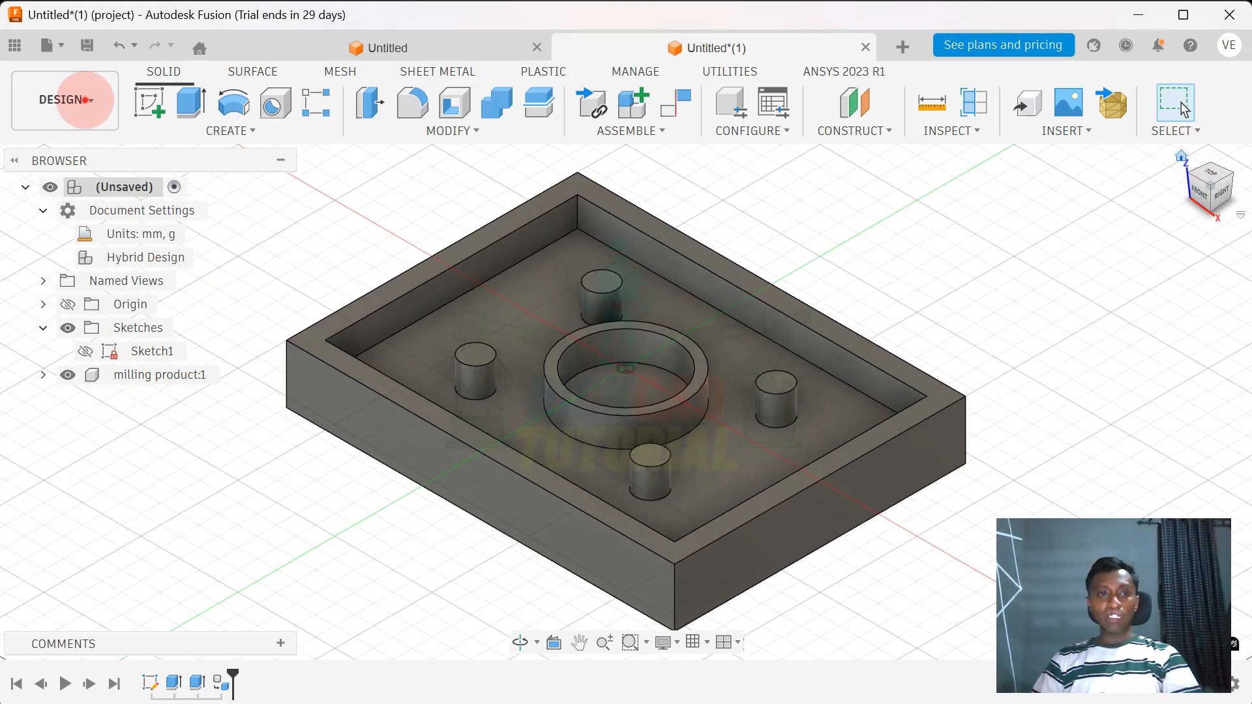
Switch to the Manufacture workspace and start a new setup with Milling as the operation type.
click(71, 100)
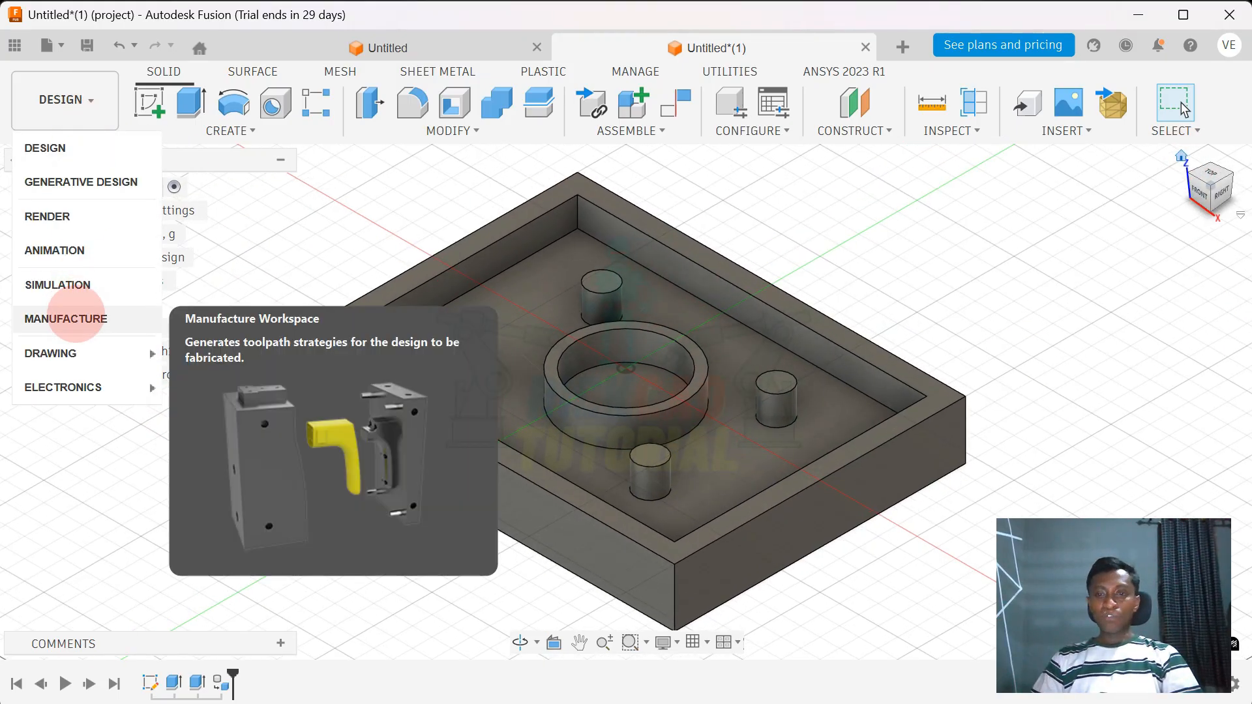
click(75, 318)
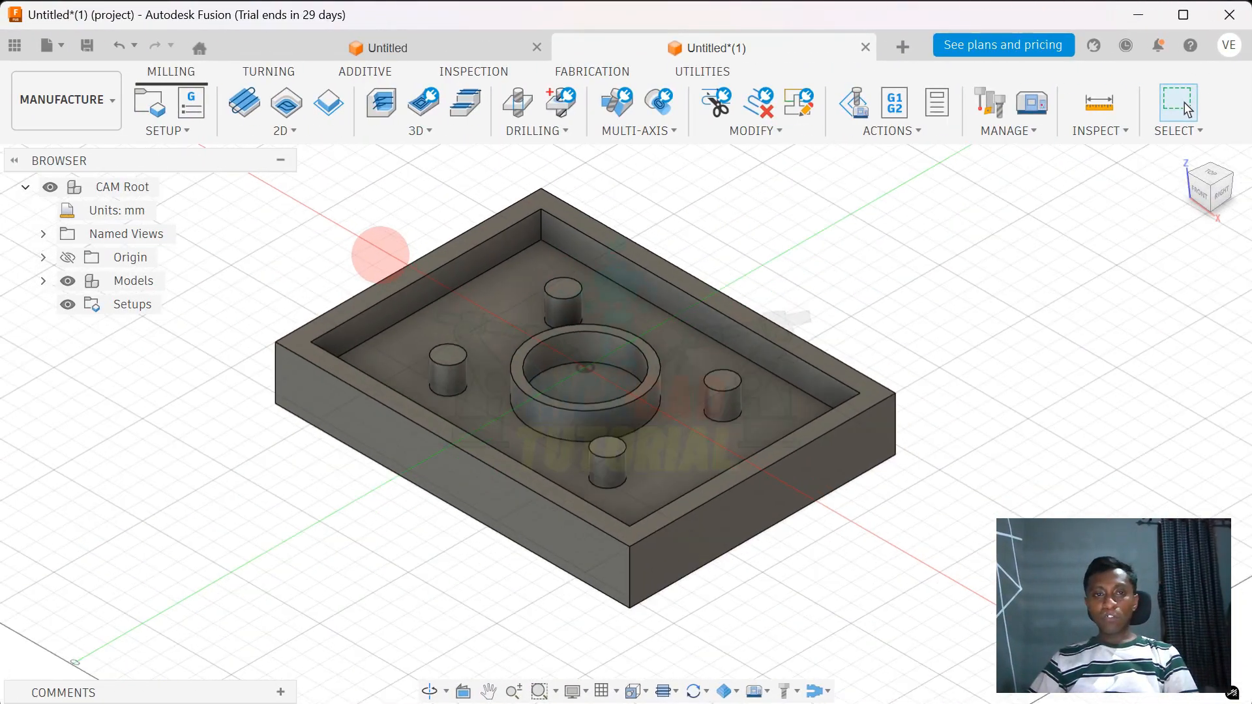
click(172, 131)
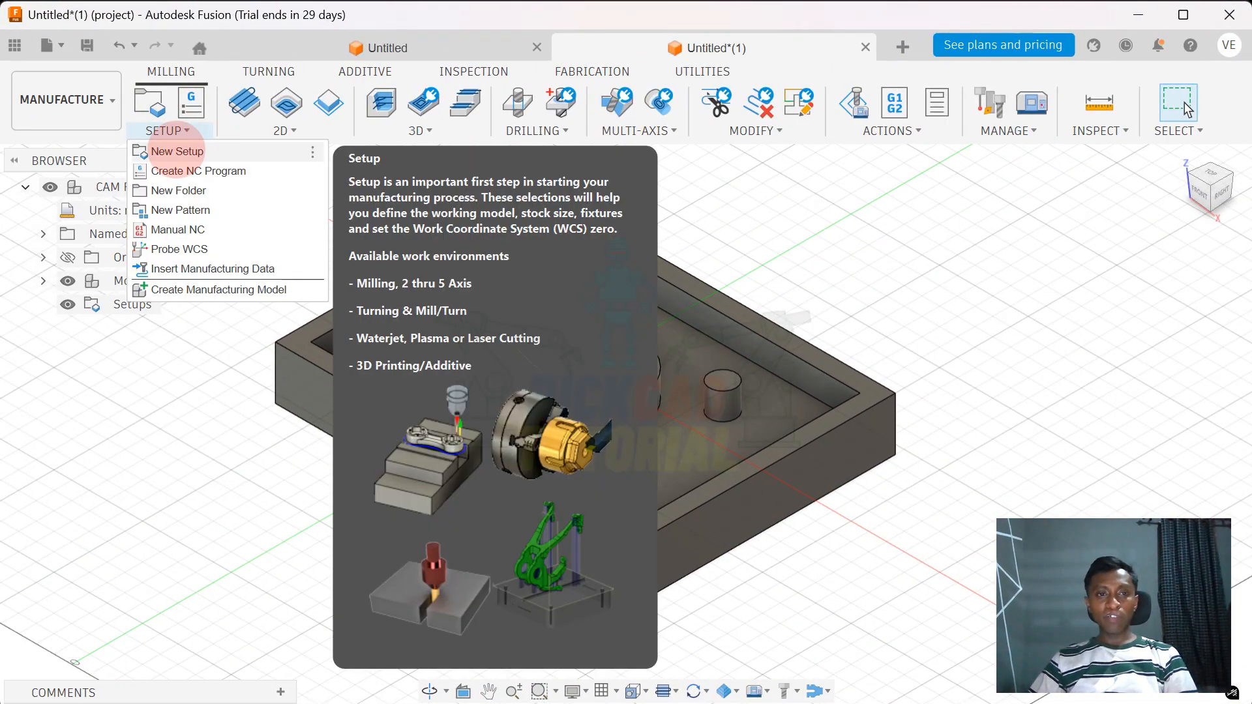
click(177, 151)
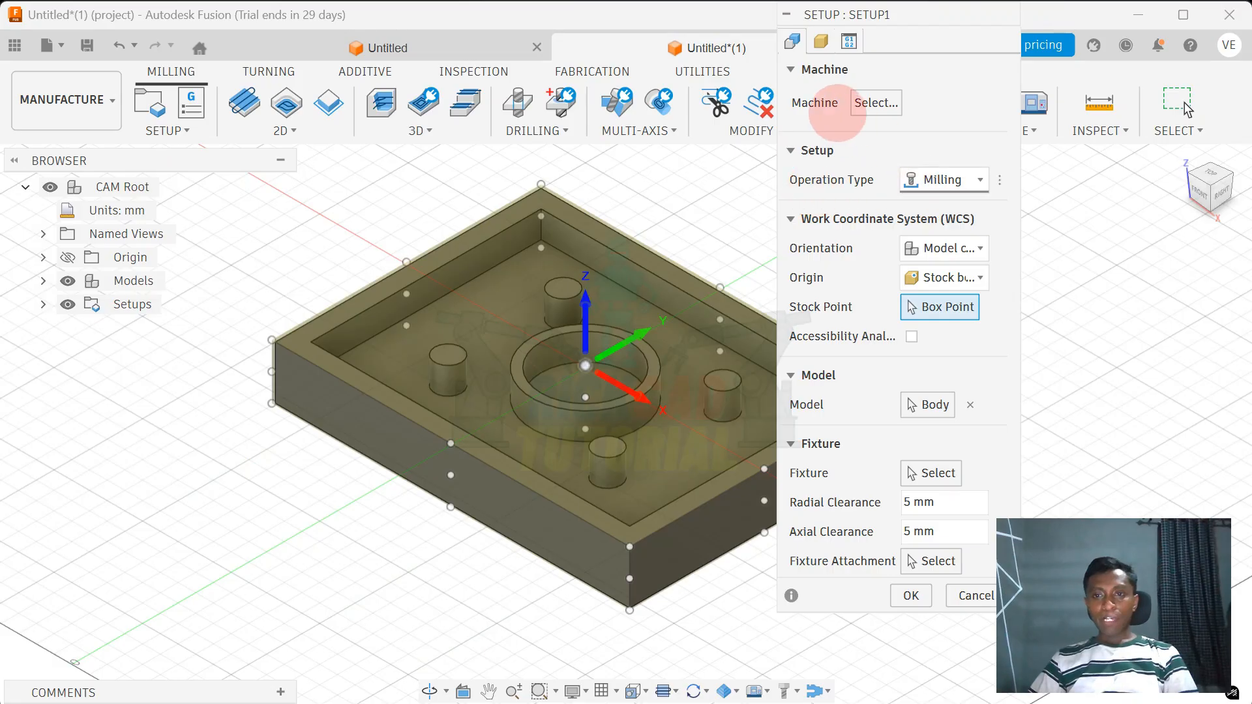
click(939, 180)
click(934, 195)
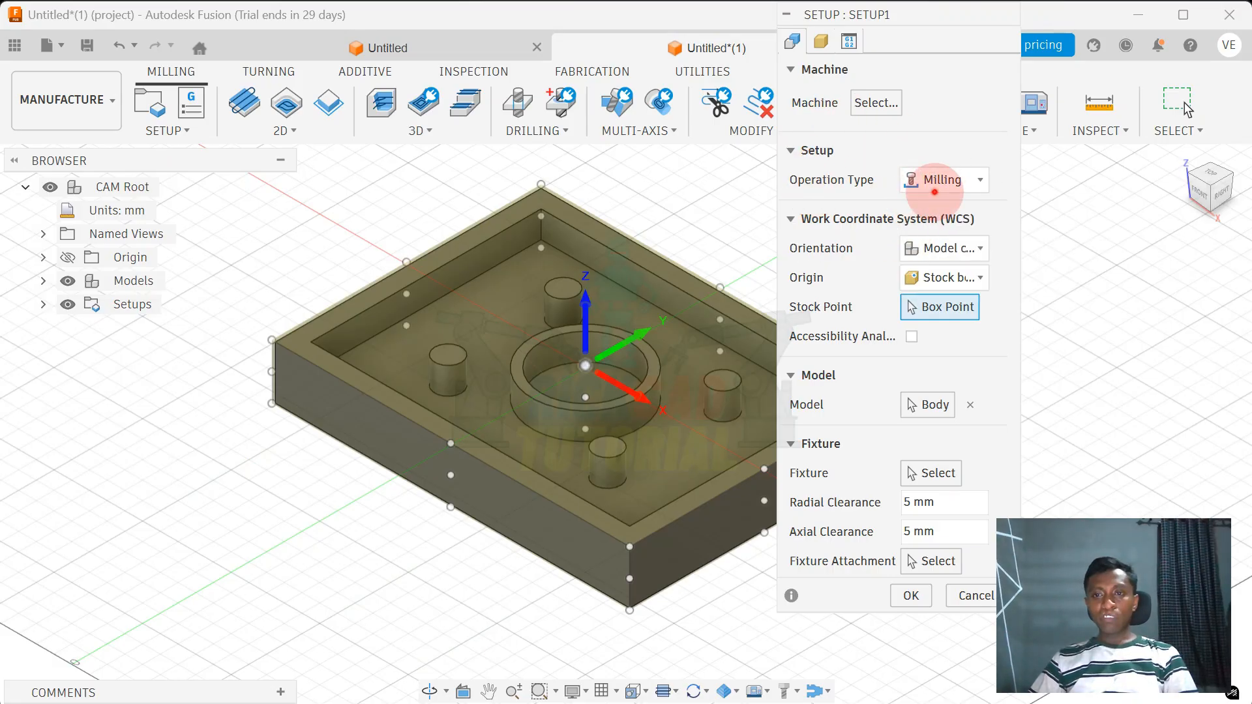
Try the Additive operation type in the setup and return it to Milling.
click(939, 181)
click(943, 279)
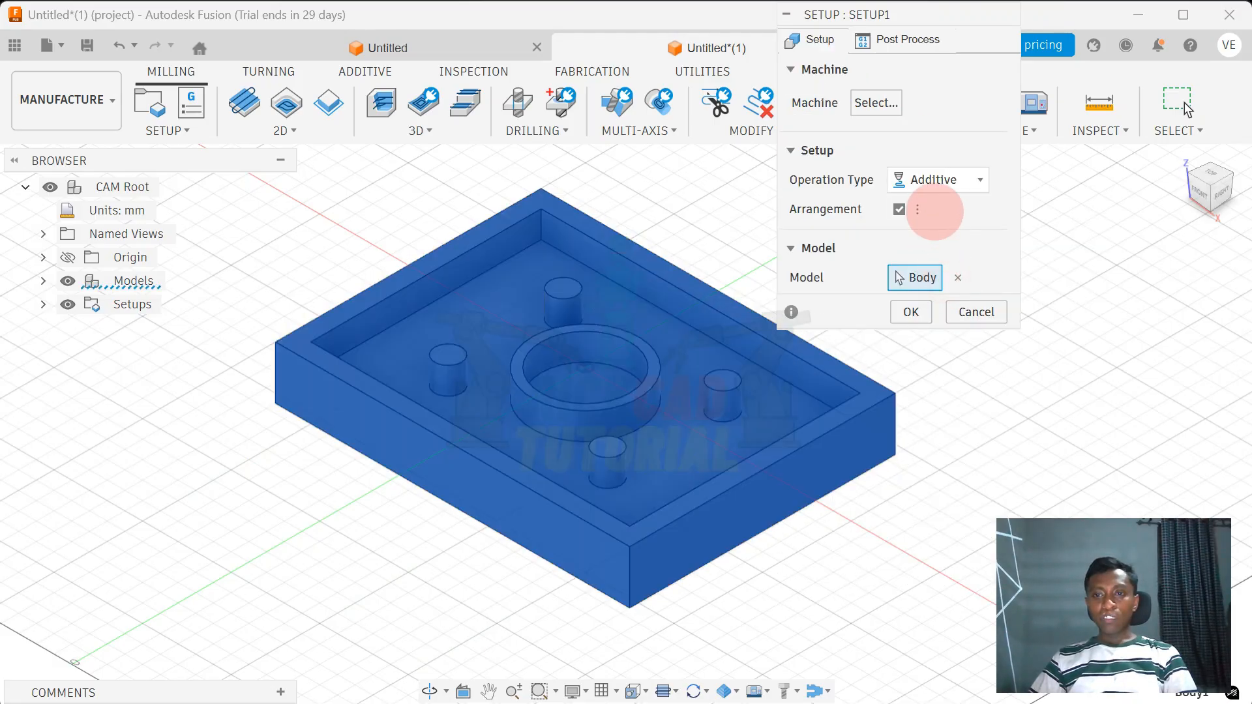
click(934, 180)
click(931, 208)
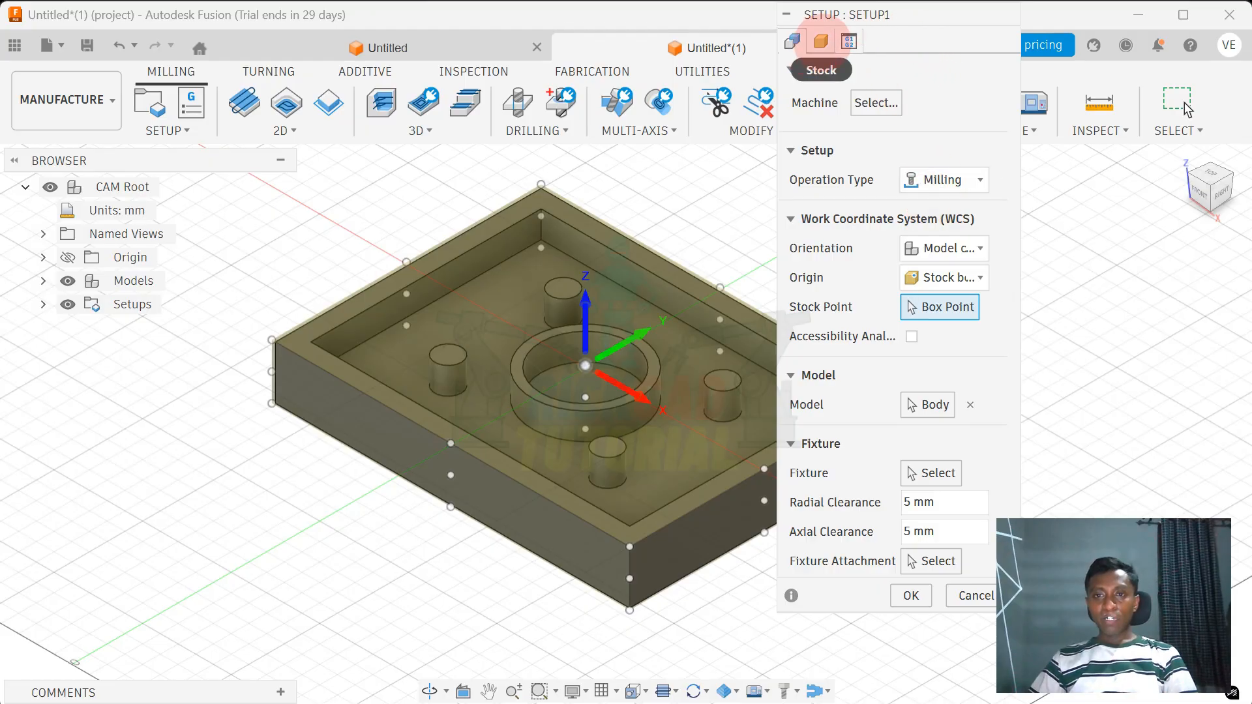
Define the setup's stock as a fixed size box of 200 x 150 x 30 mm and complete the setup.
click(821, 41)
click(933, 99)
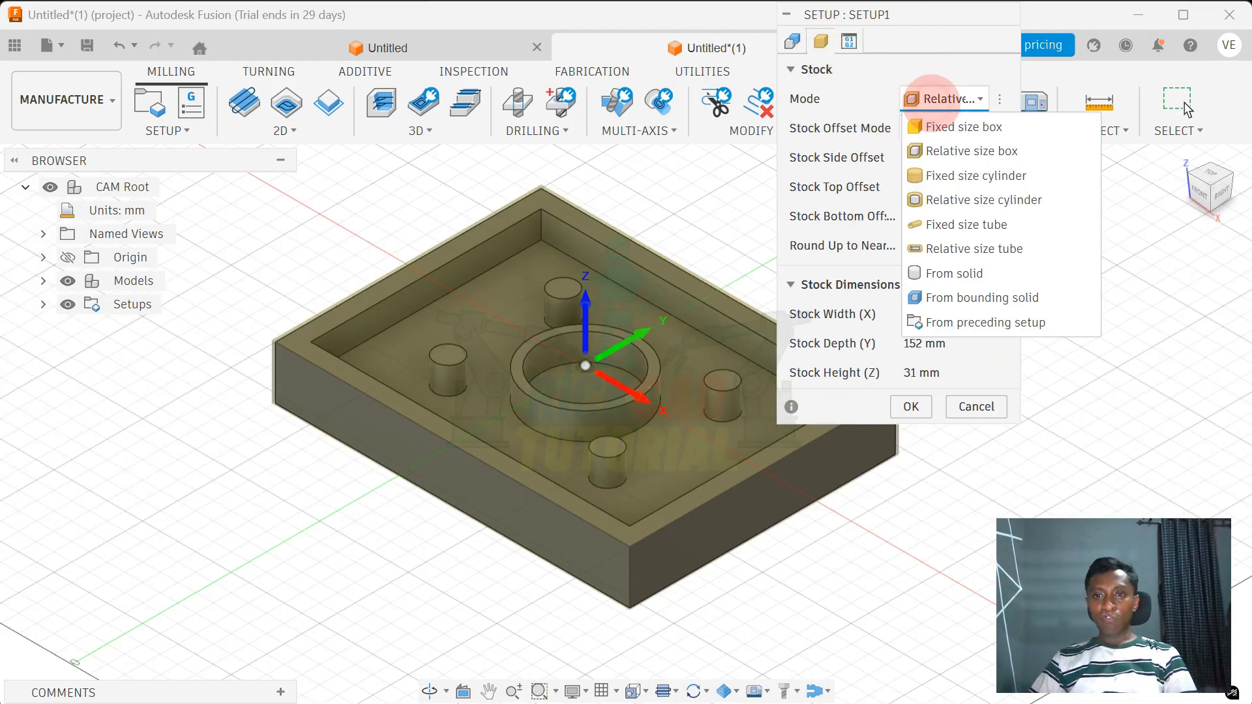
click(965, 126)
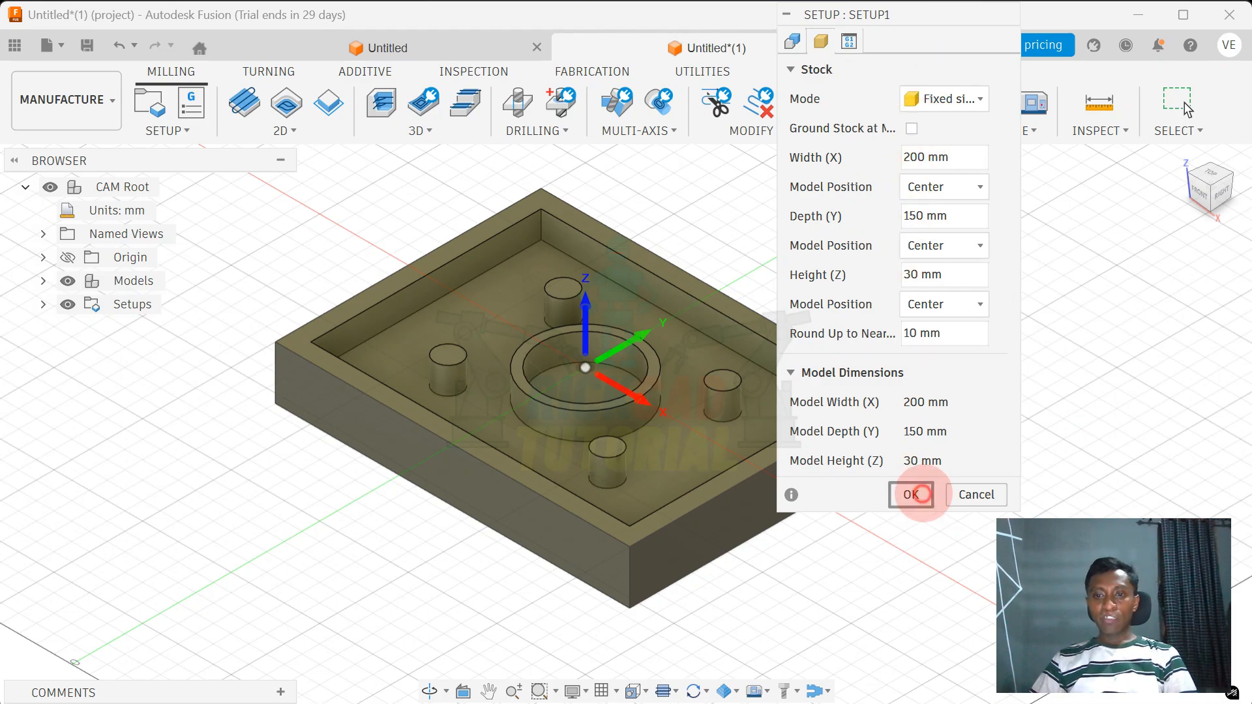
click(913, 495)
Start a 2D Face operation and select the top faces of the outer frame, the central ring and all four pins as stock contours.
click(298, 183)
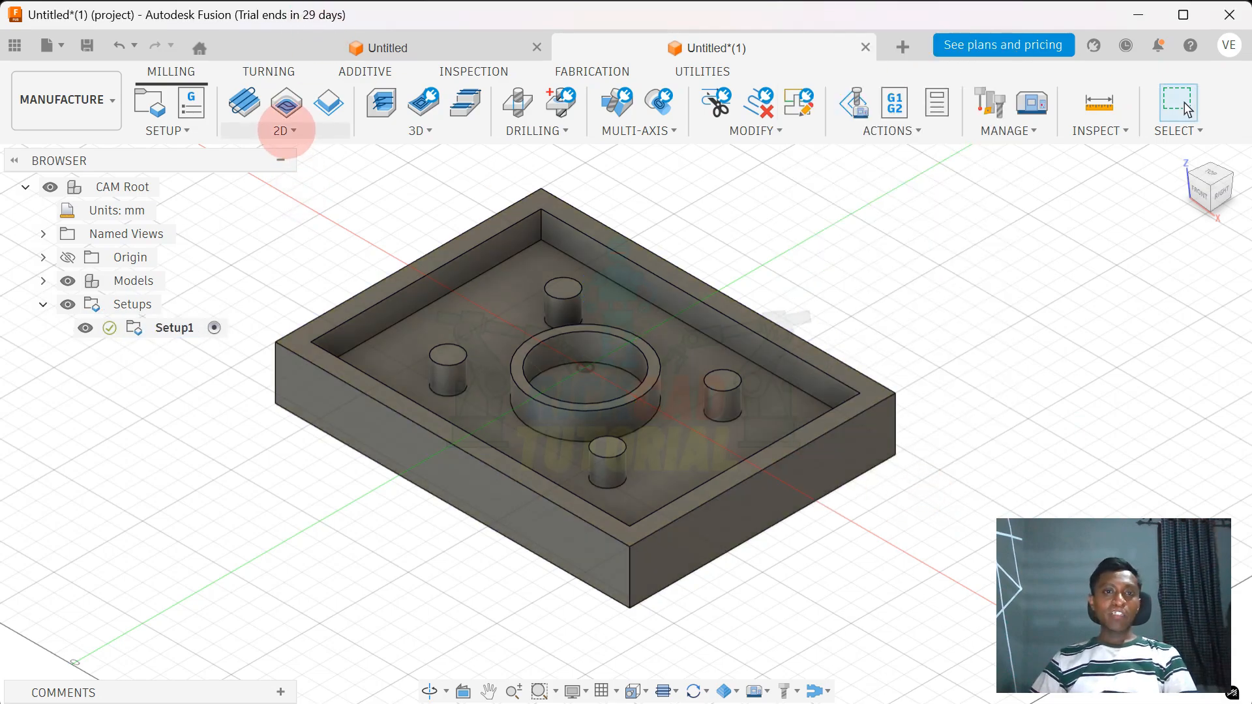
click(289, 131)
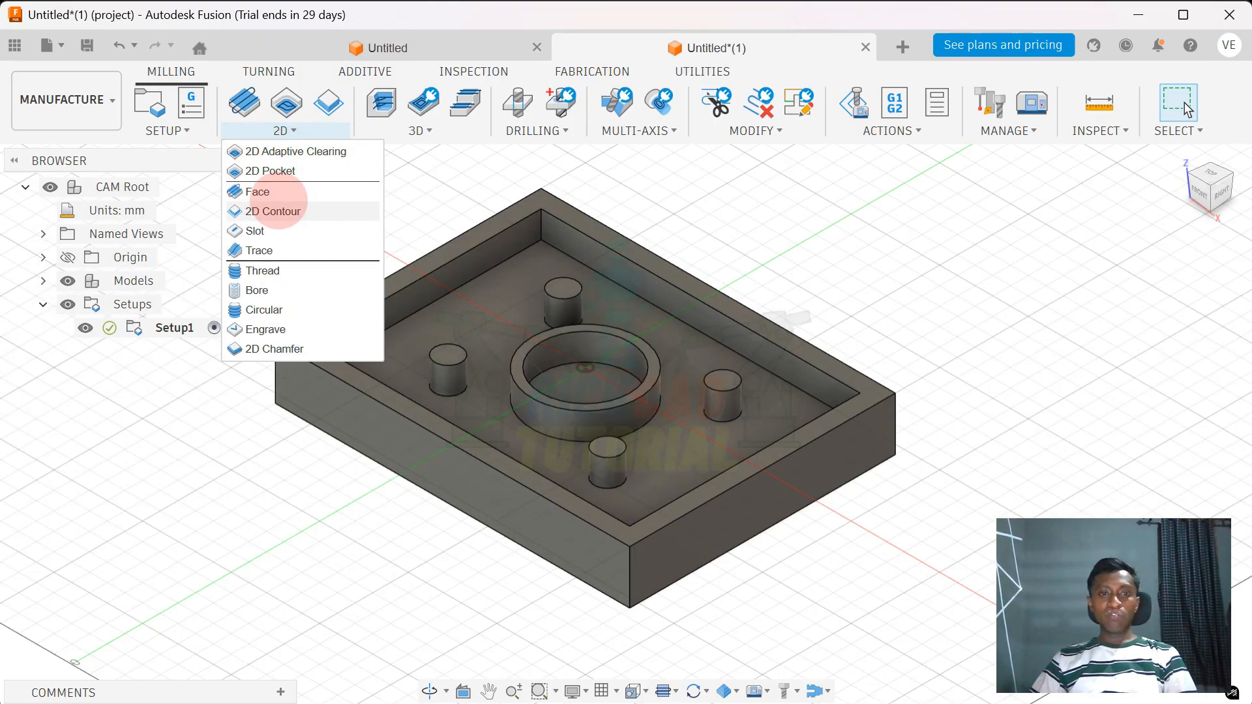
click(277, 193)
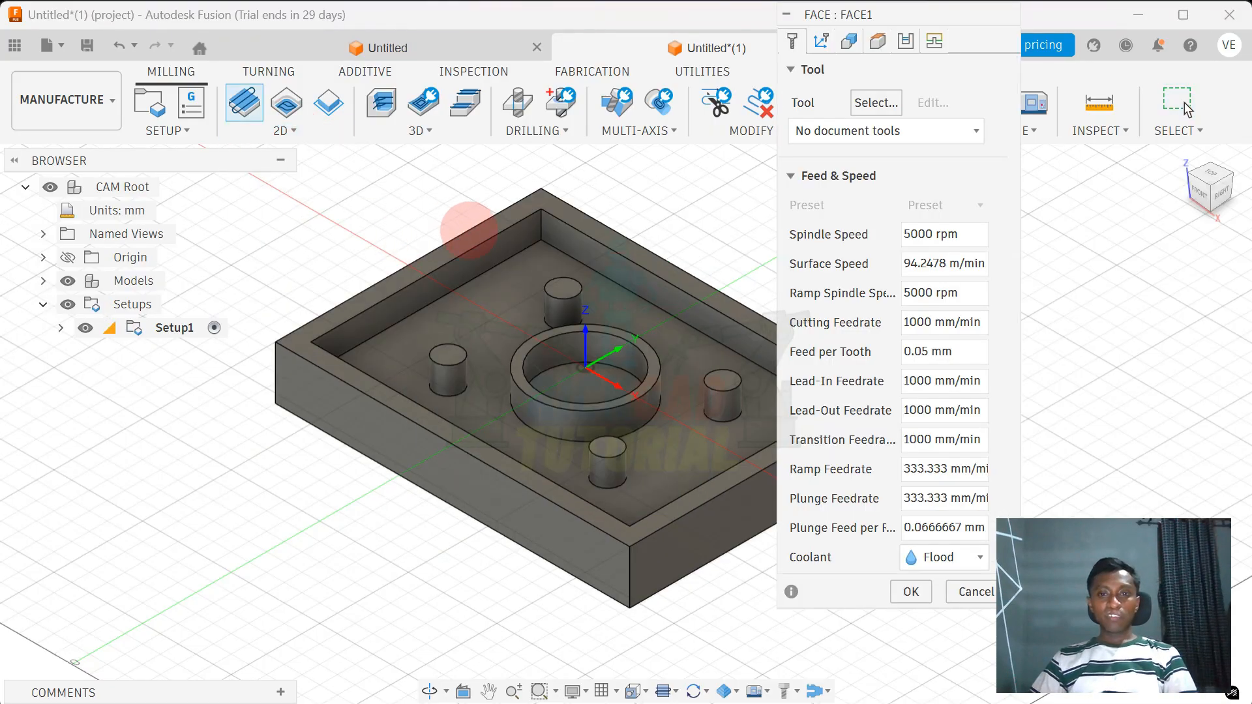
scroll(435, 264, up, 3)
click(436, 265)
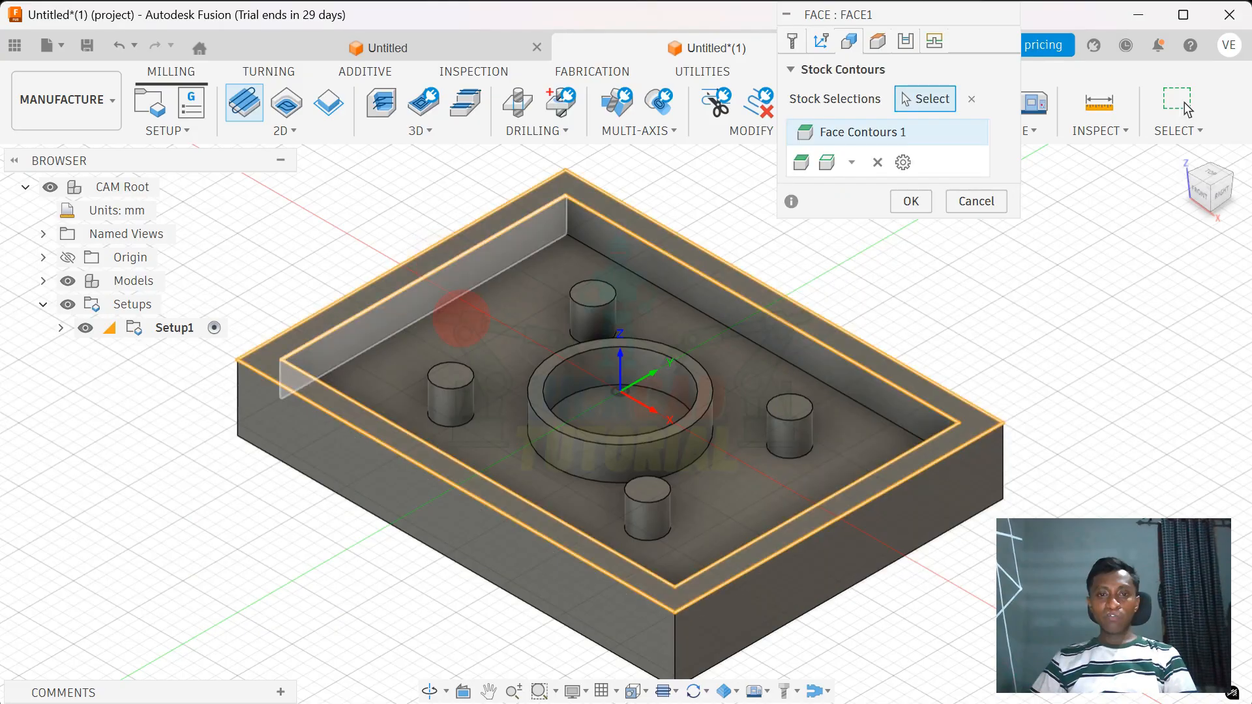
click(589, 298)
click(444, 373)
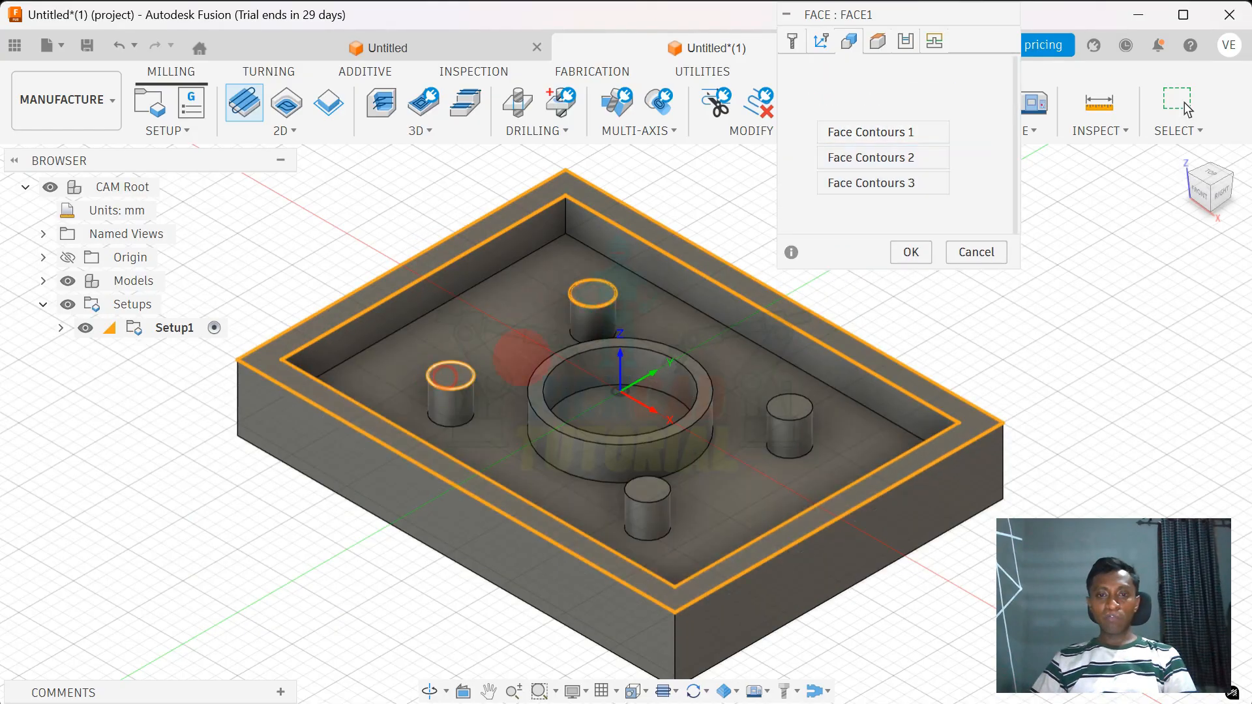
scroll(535, 401, up, 2)
click(536, 399)
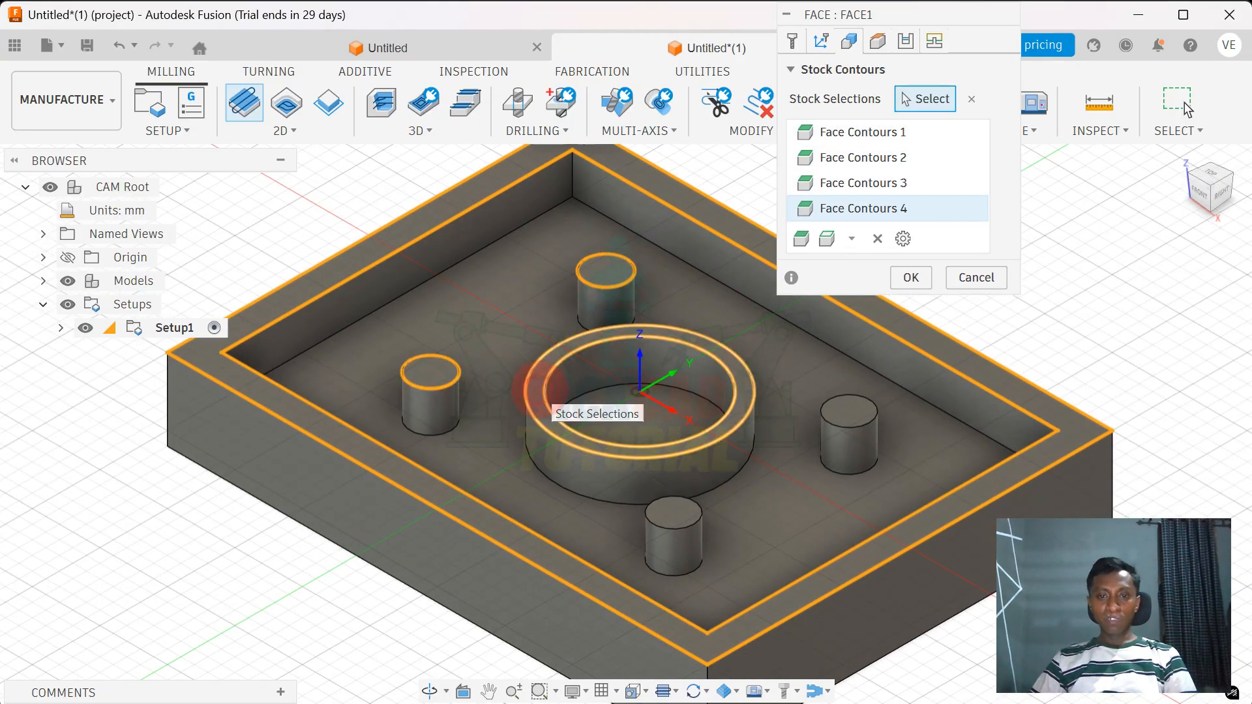
click(850, 418)
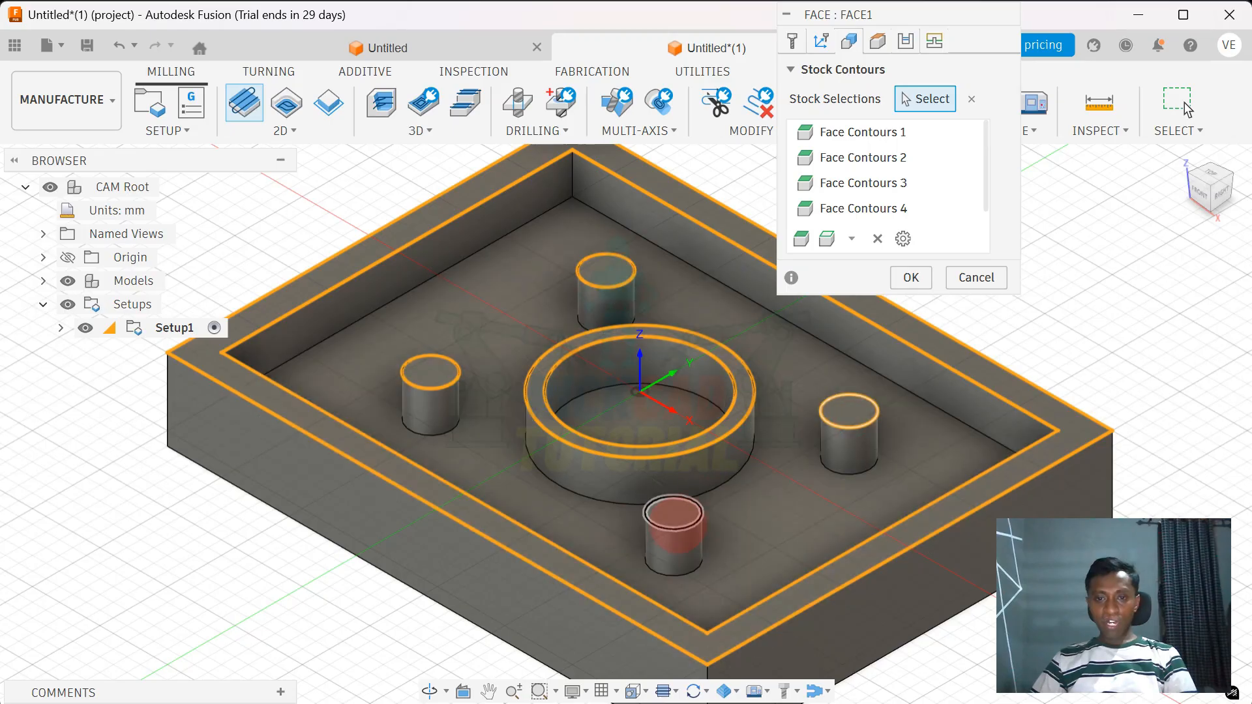
scroll(489, 420, down, 3)
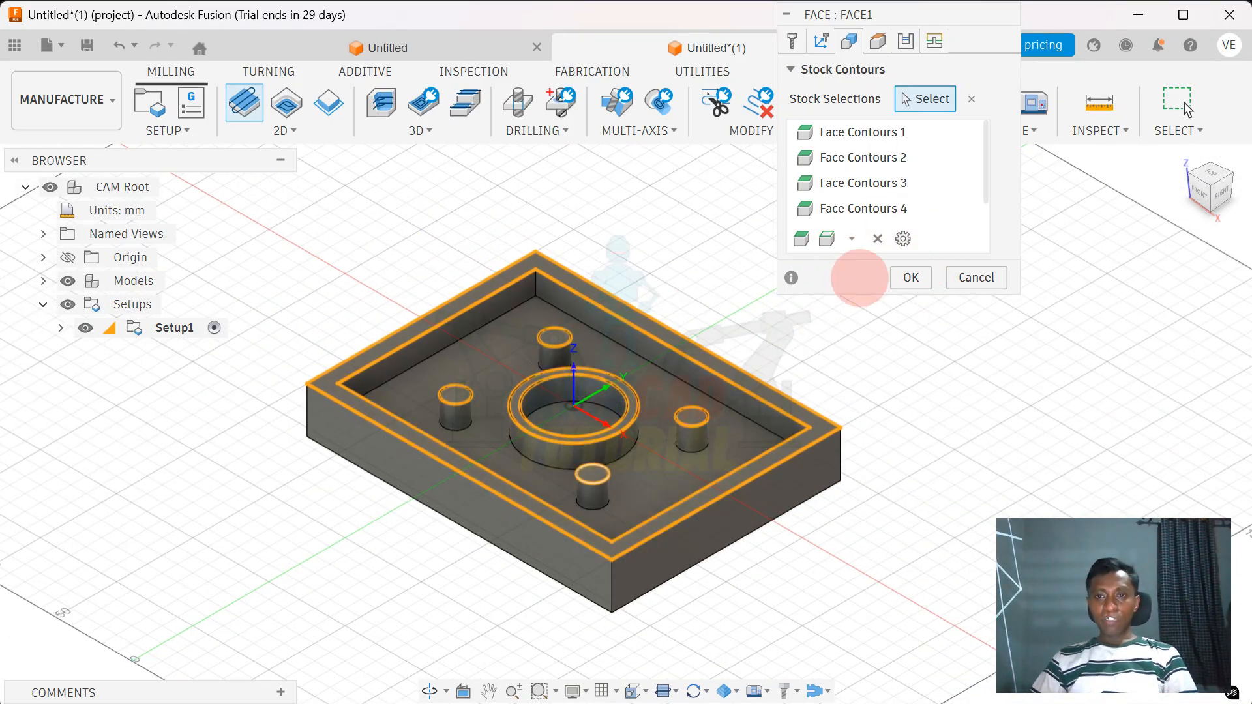
click(821, 41)
click(848, 41)
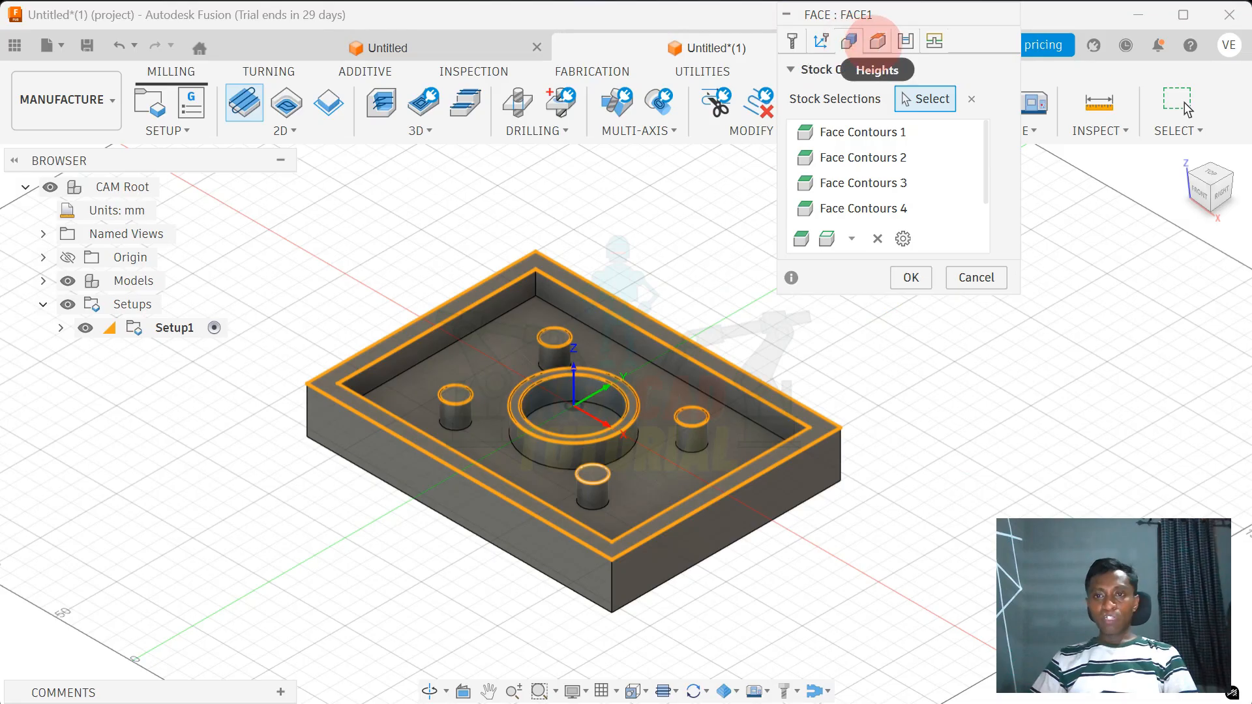
click(878, 42)
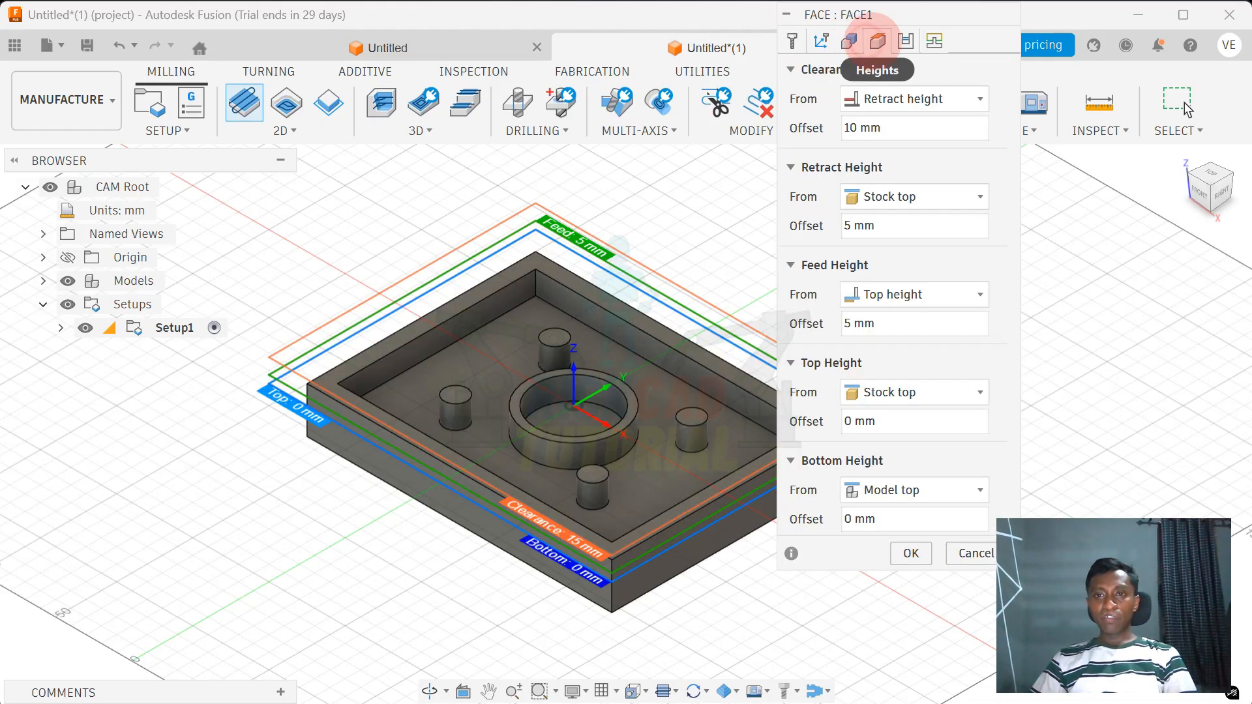
click(932, 41)
Assign the Ø3 mm Ball Endmill from the Milling Tools (Metric) library to the Face operation and complete it.
click(793, 40)
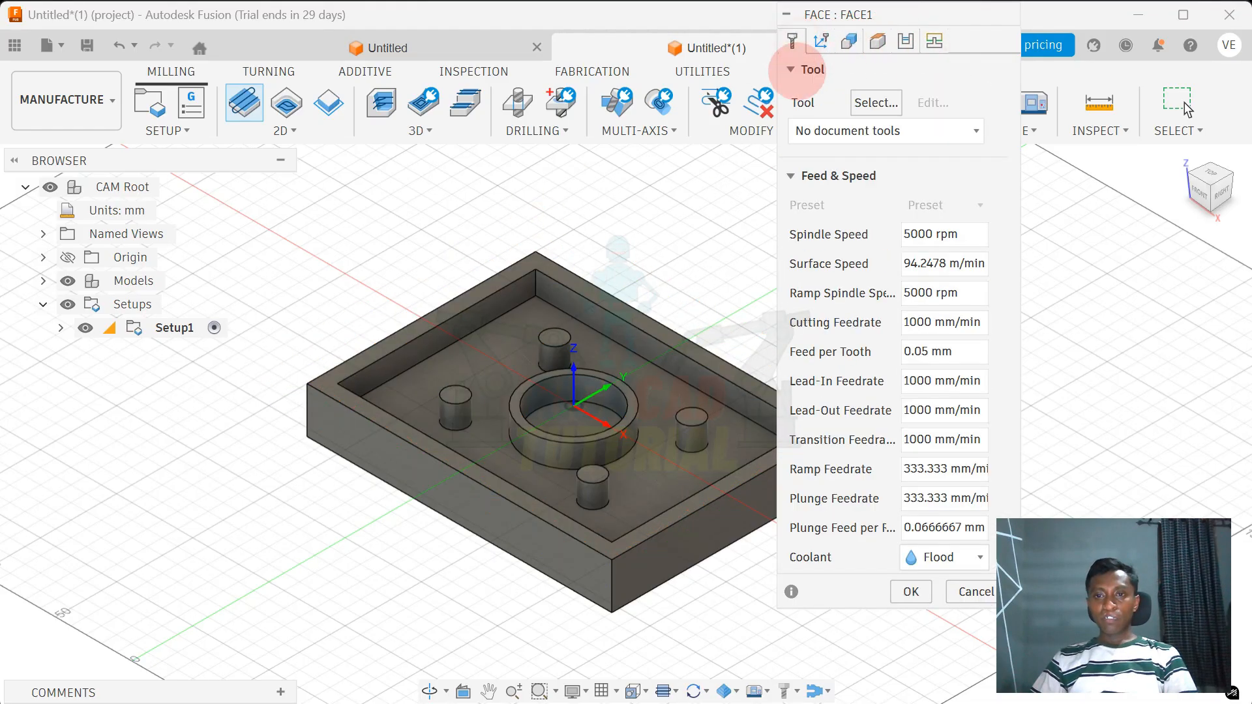
click(838, 124)
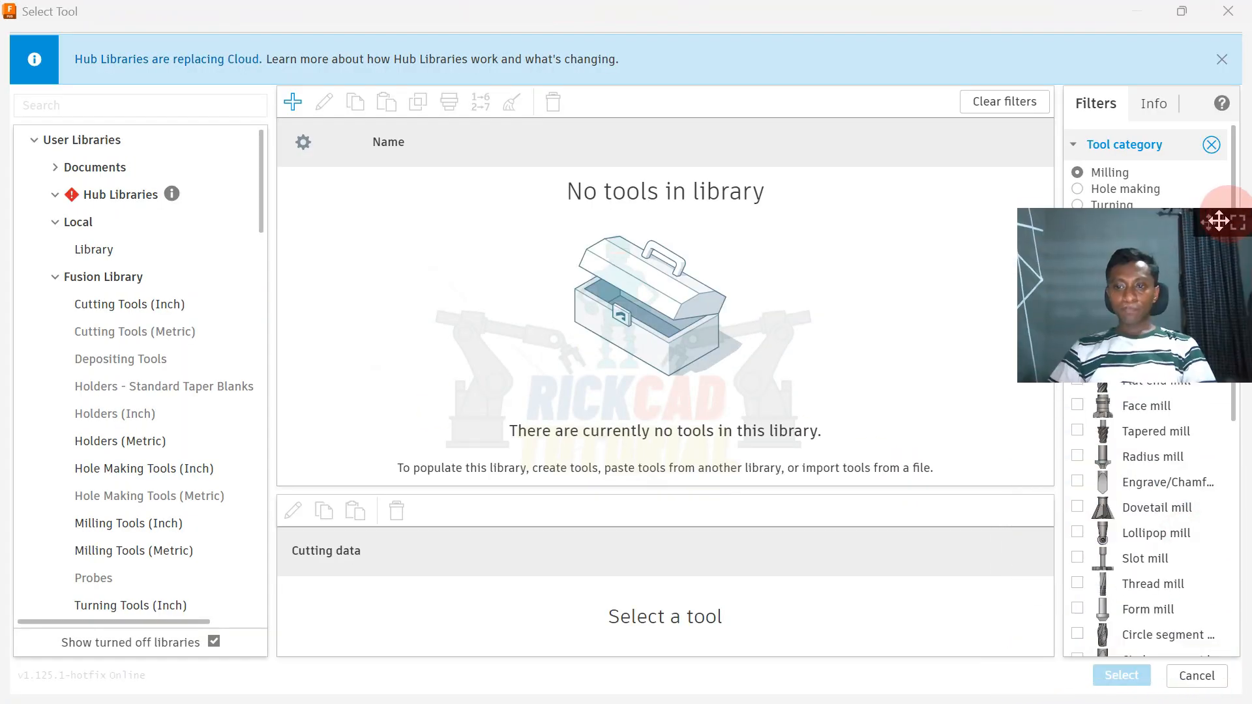
scroll(124, 540, down, 1)
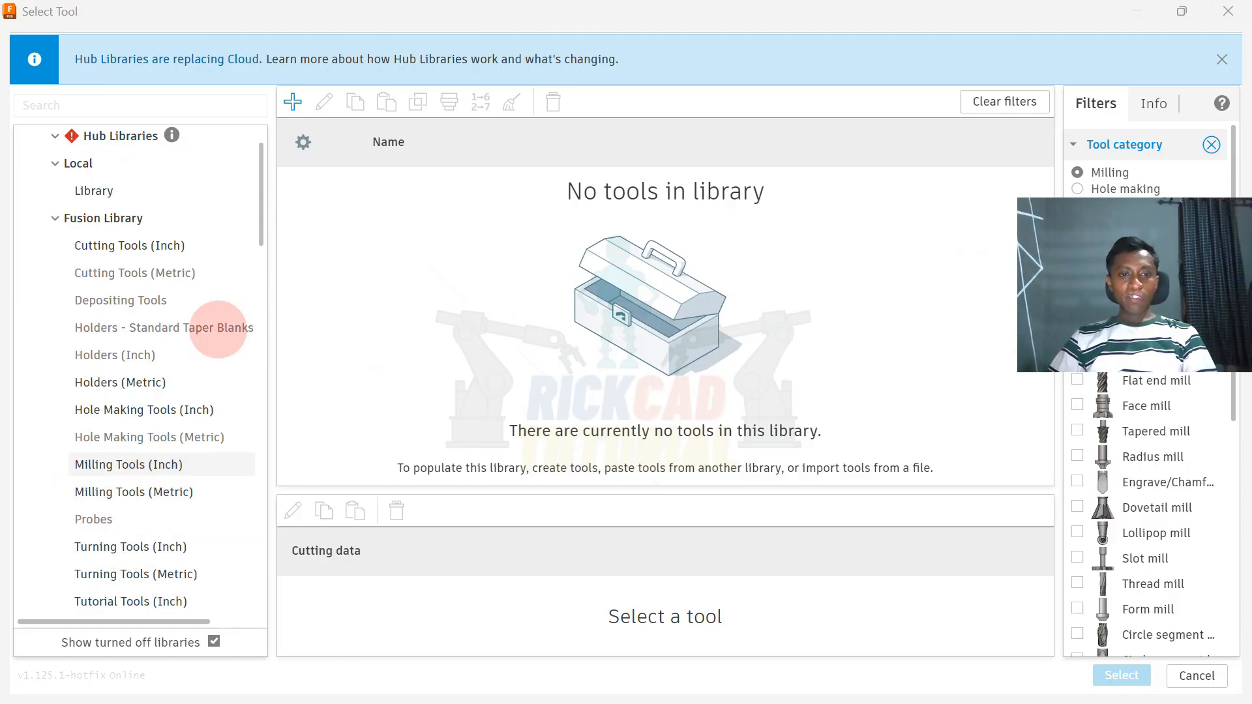
click(146, 486)
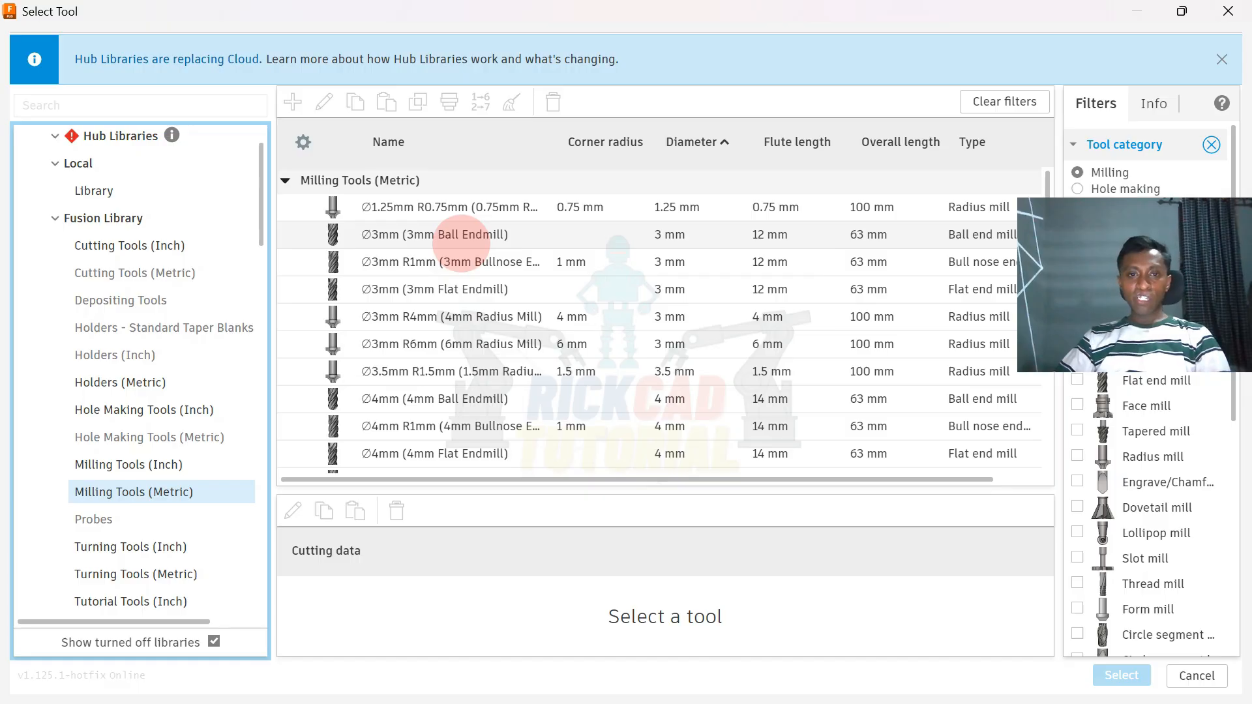
click(453, 233)
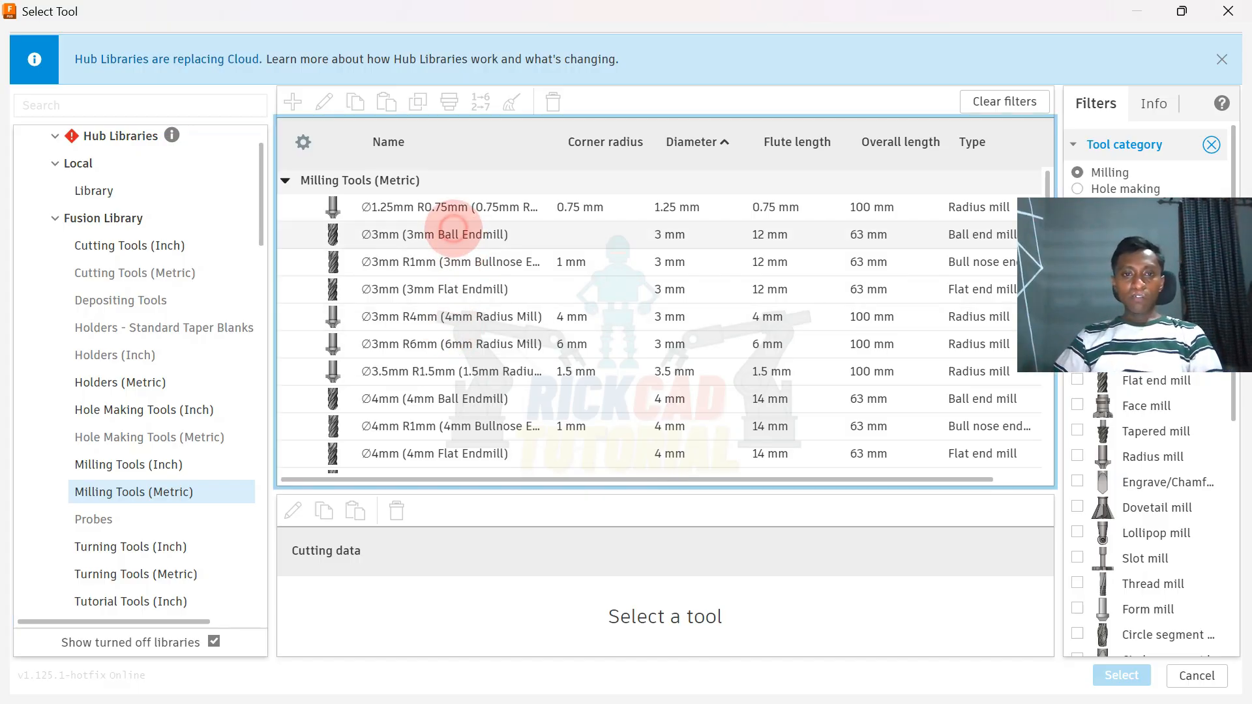
click(541, 232)
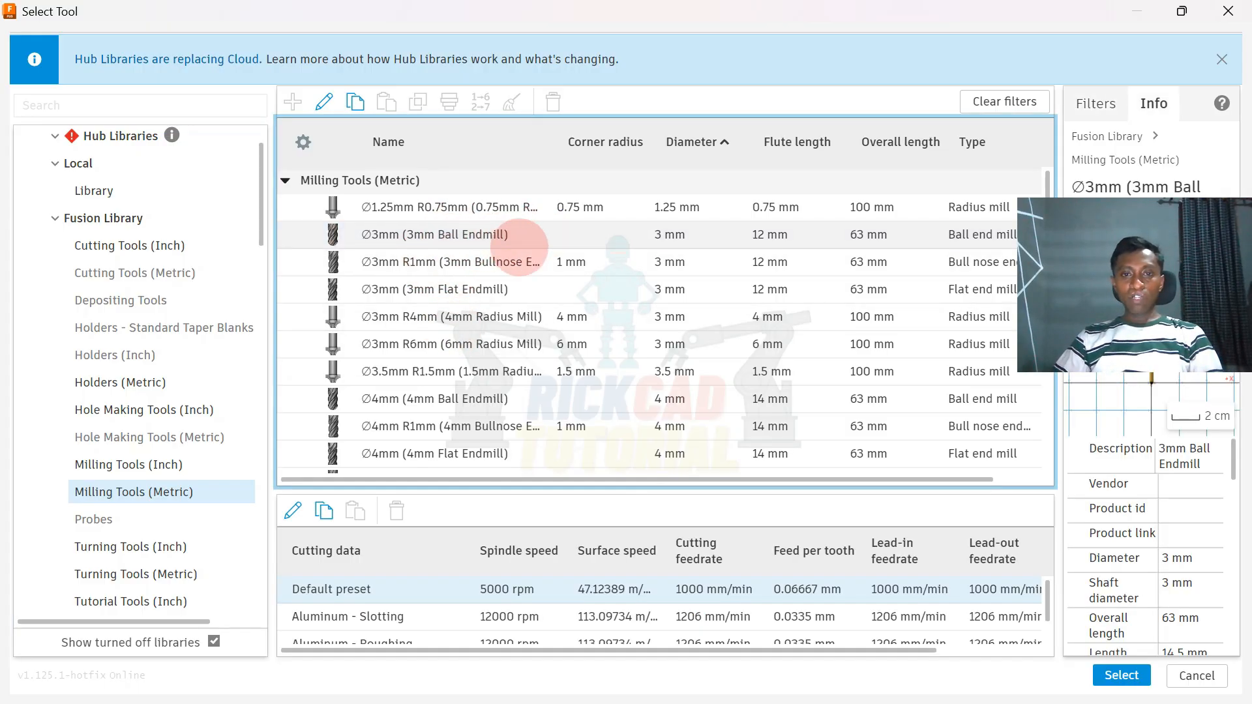
click(1121, 673)
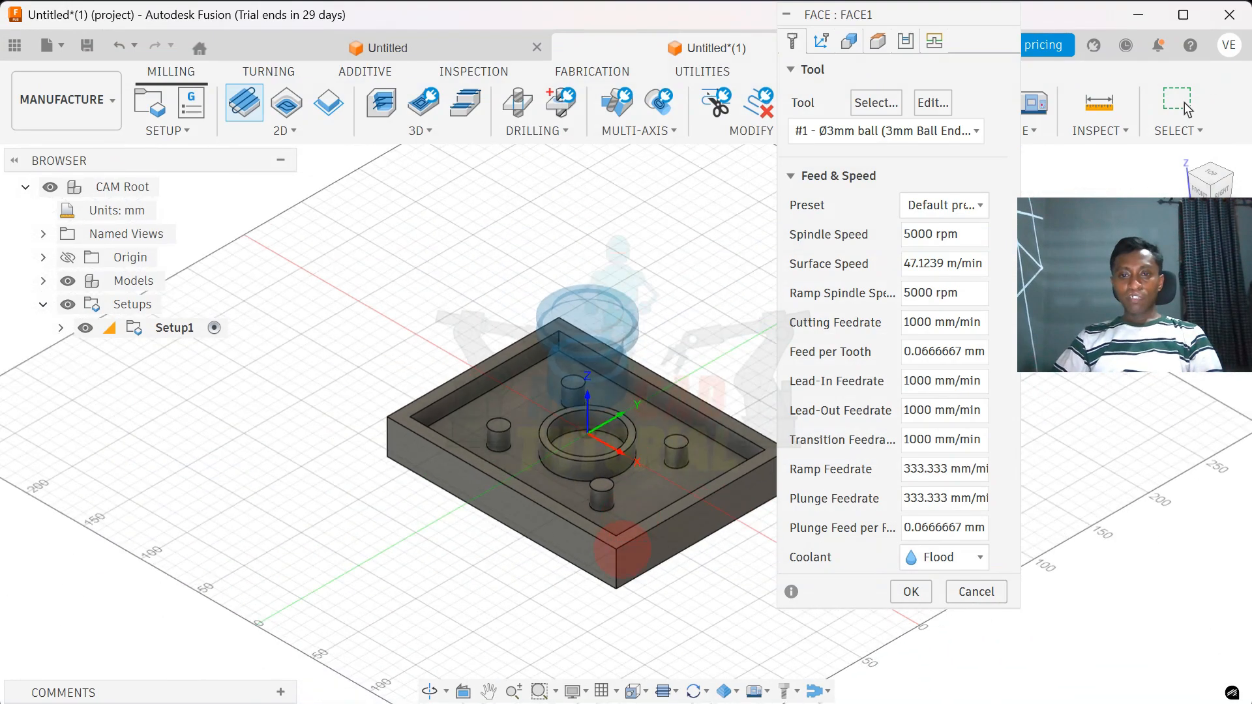
drag(1207, 212, 1234, 541)
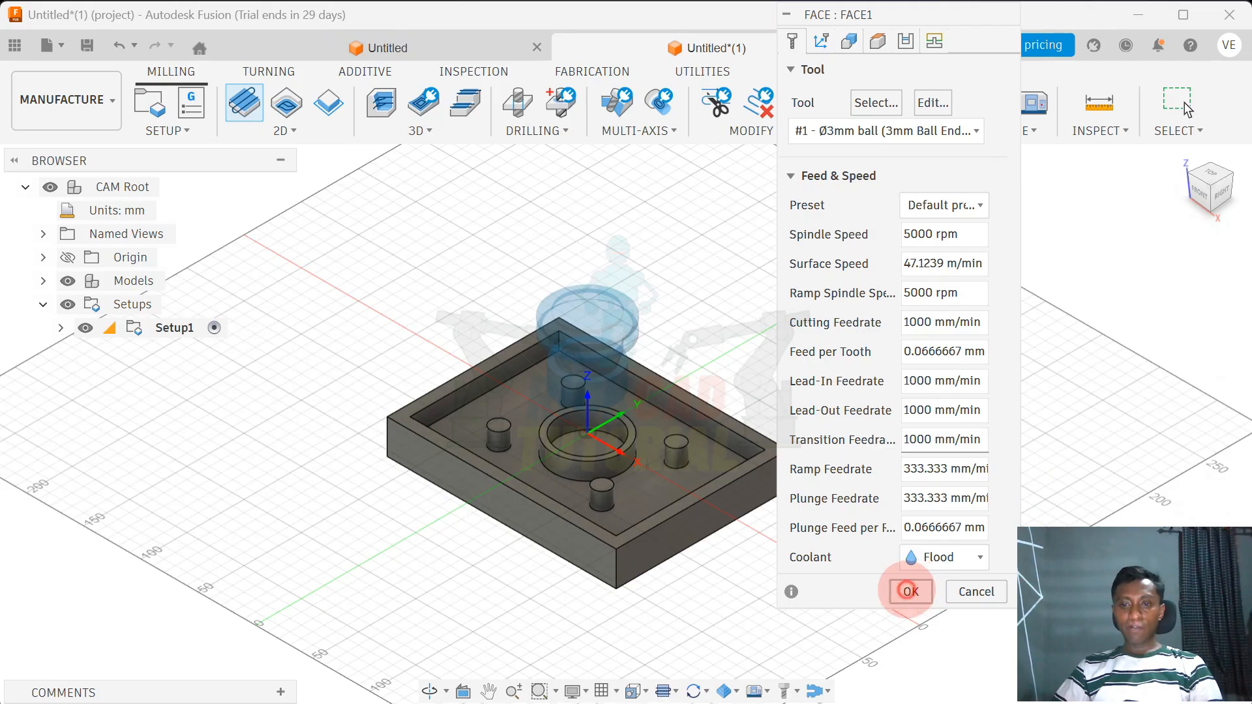
click(910, 591)
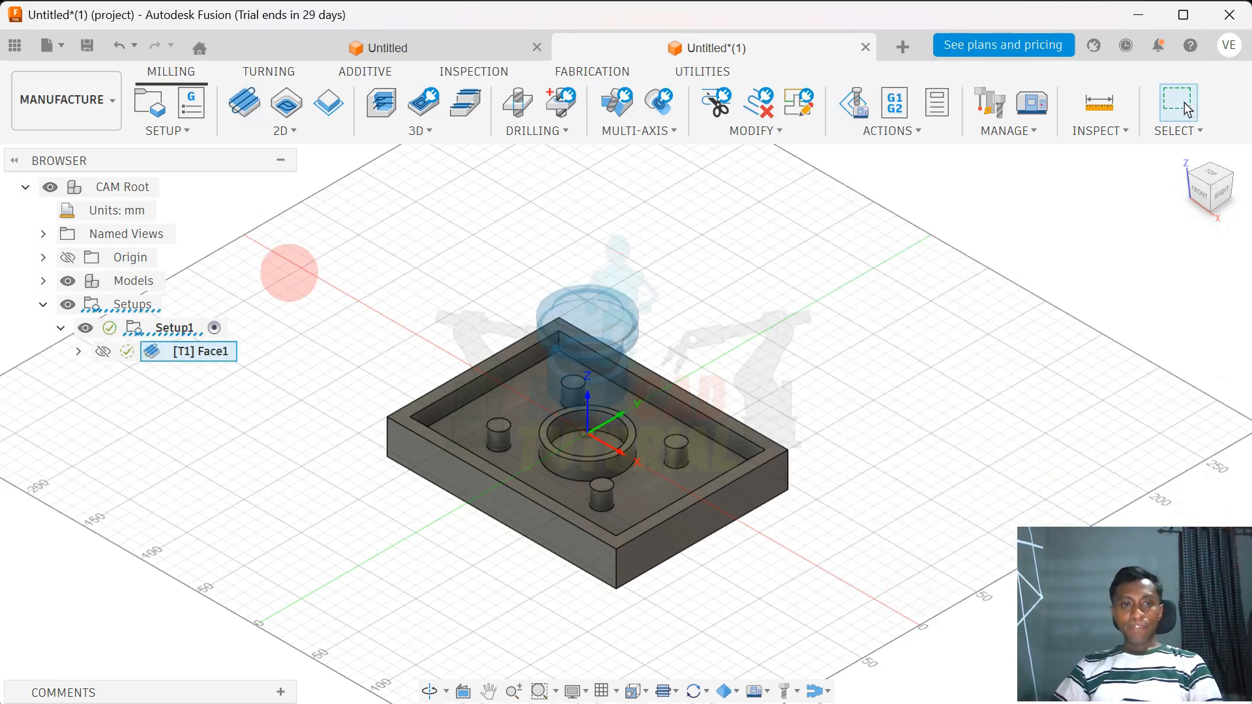
Inspect the generated Face1 toolpath on the part and turn on its visibility.
click(321, 349)
click(188, 353)
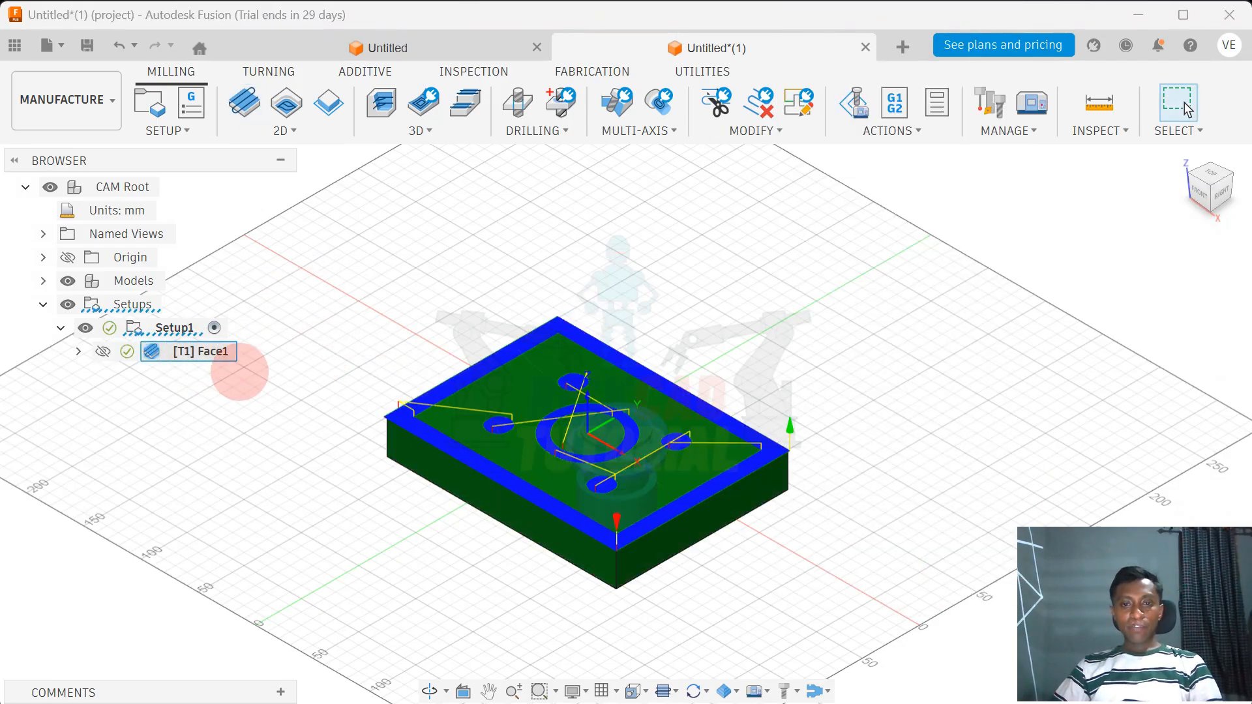
scroll(281, 402, up, 4)
click(298, 418)
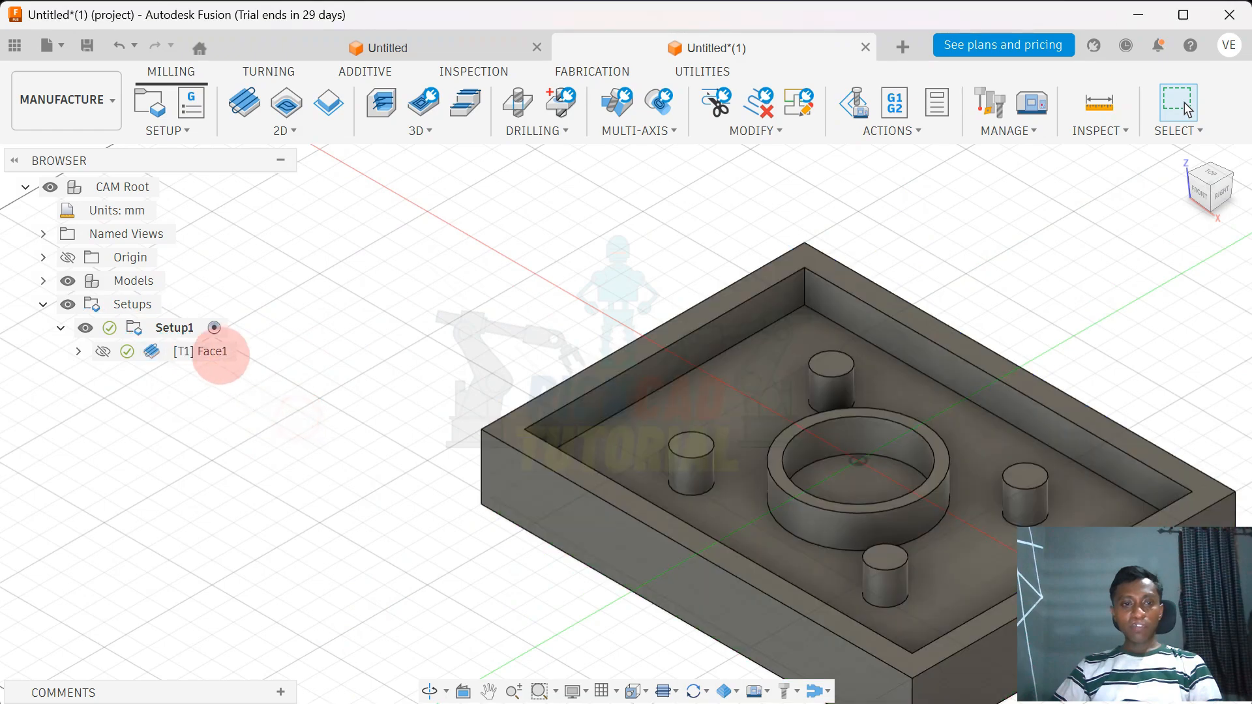
click(218, 355)
right_click(216, 352)
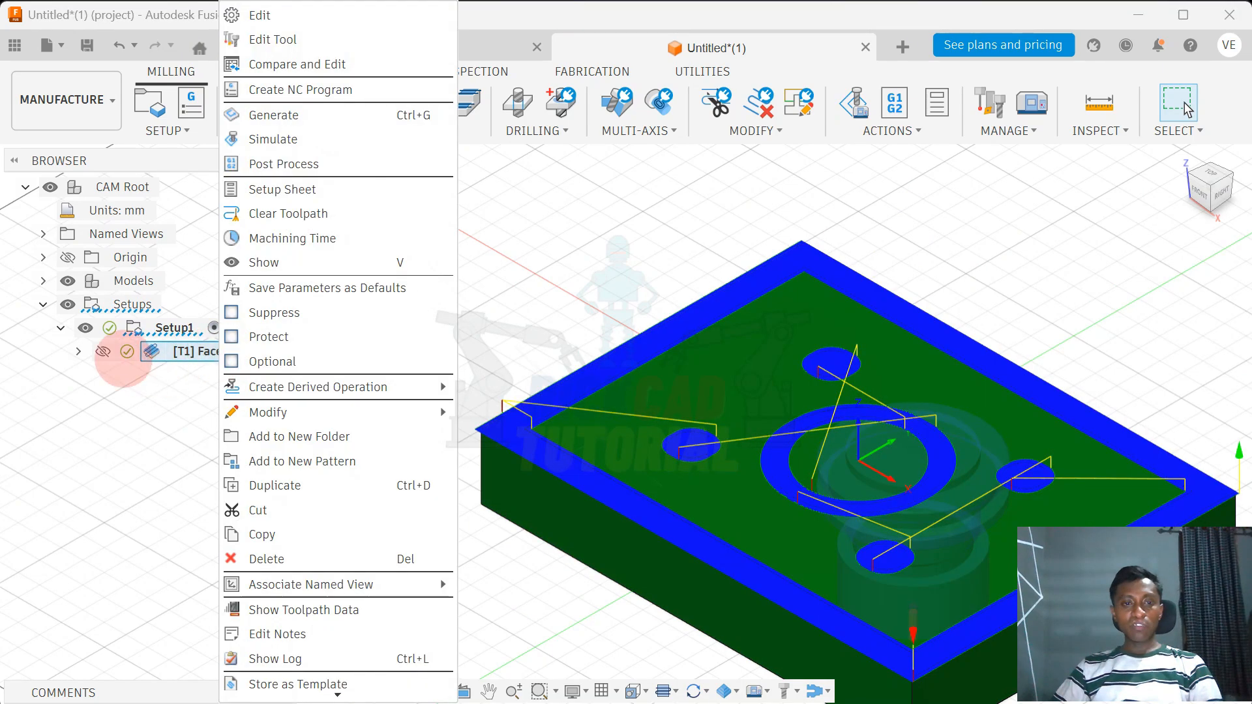
click(105, 352)
Simulate the Face1 toolpath with slightly faster playback, replay it from a shifted view and exit the simulation.
right_click(189, 355)
click(274, 136)
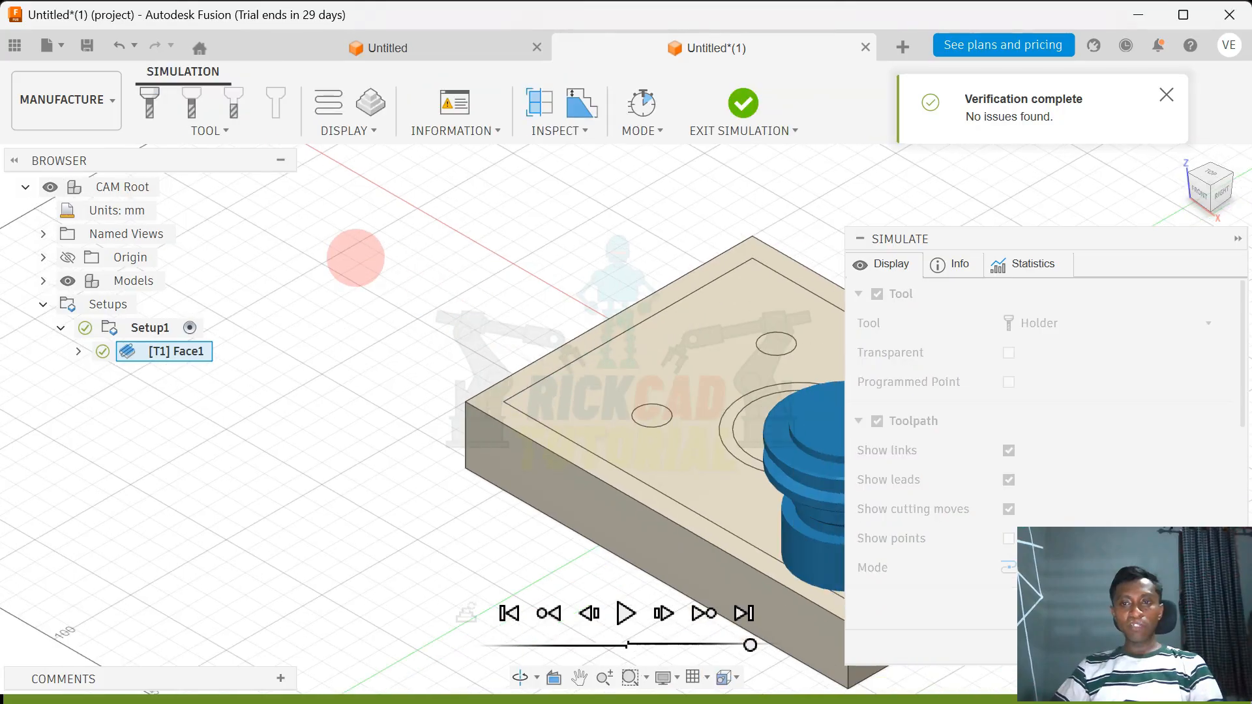
shift+middle_drag(483, 550, 526, 580)
click(624, 613)
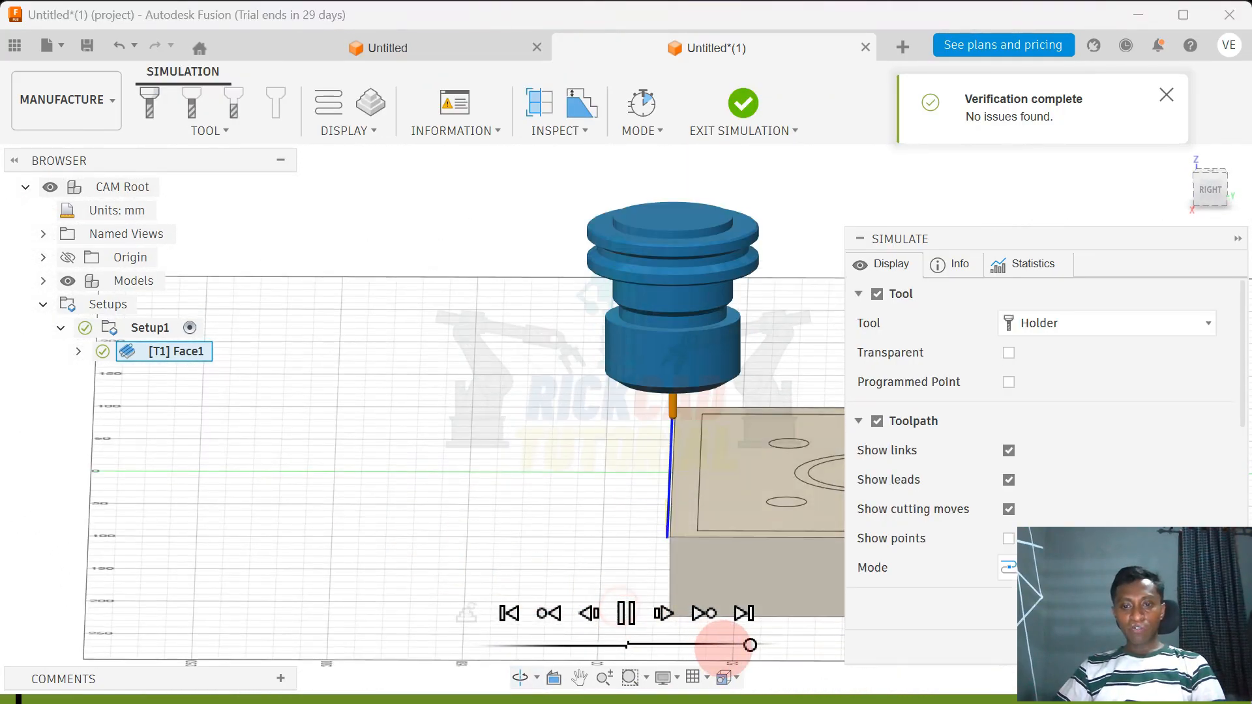
shift+middle_drag(559, 497, 508, 473)
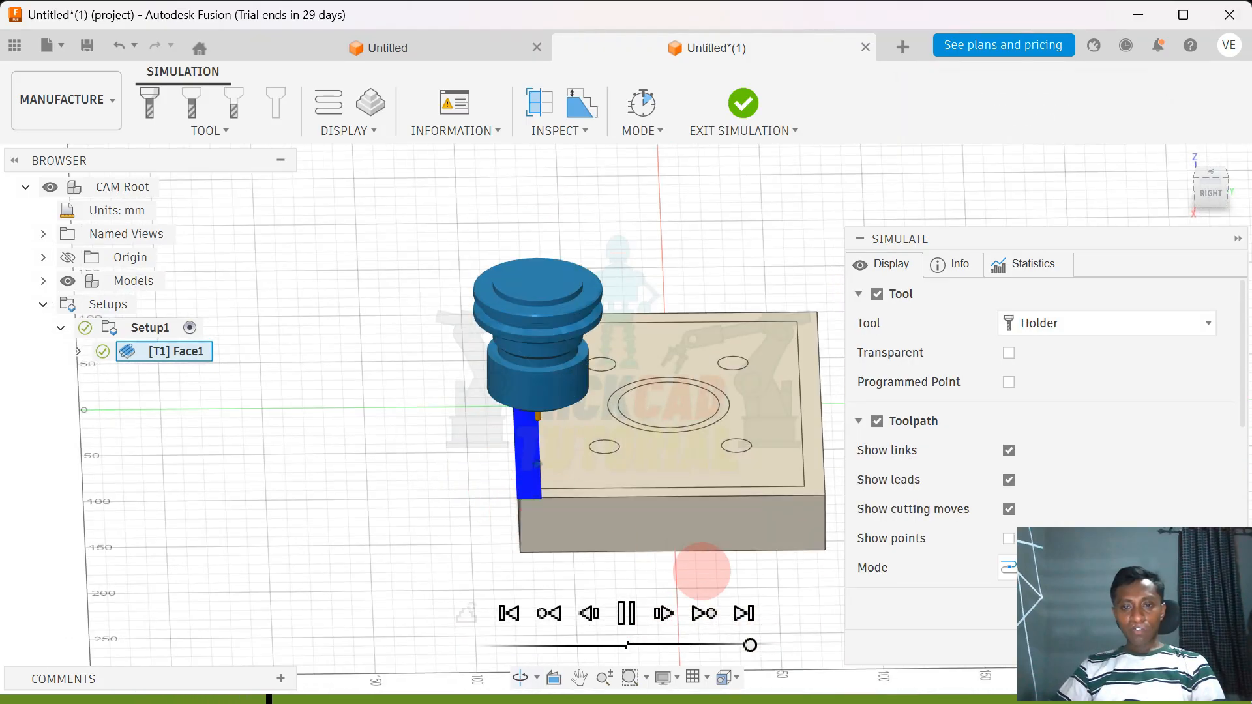
mouse_move(750, 644)
mouse_down()
mouse_move(721, 645)
mouse_move(753, 645)
mouse_up()
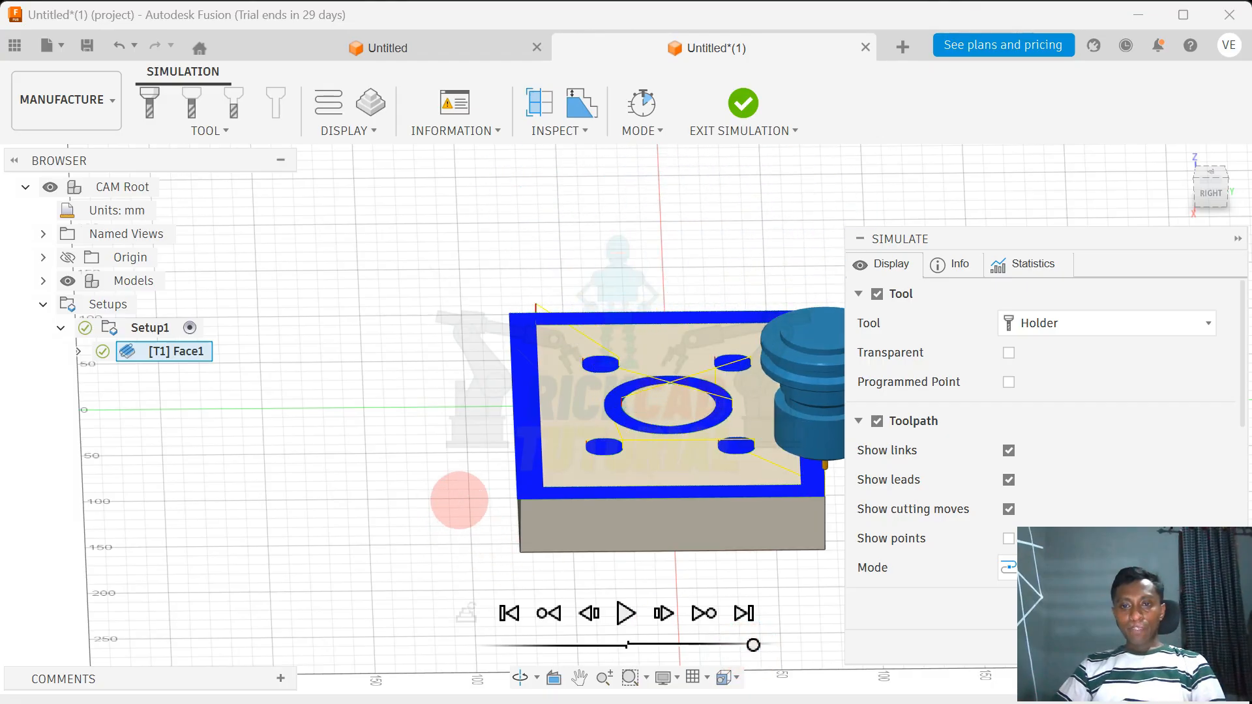
scroll(435, 490, down, 1)
middle_drag(434, 490, 385, 469)
click(626, 613)
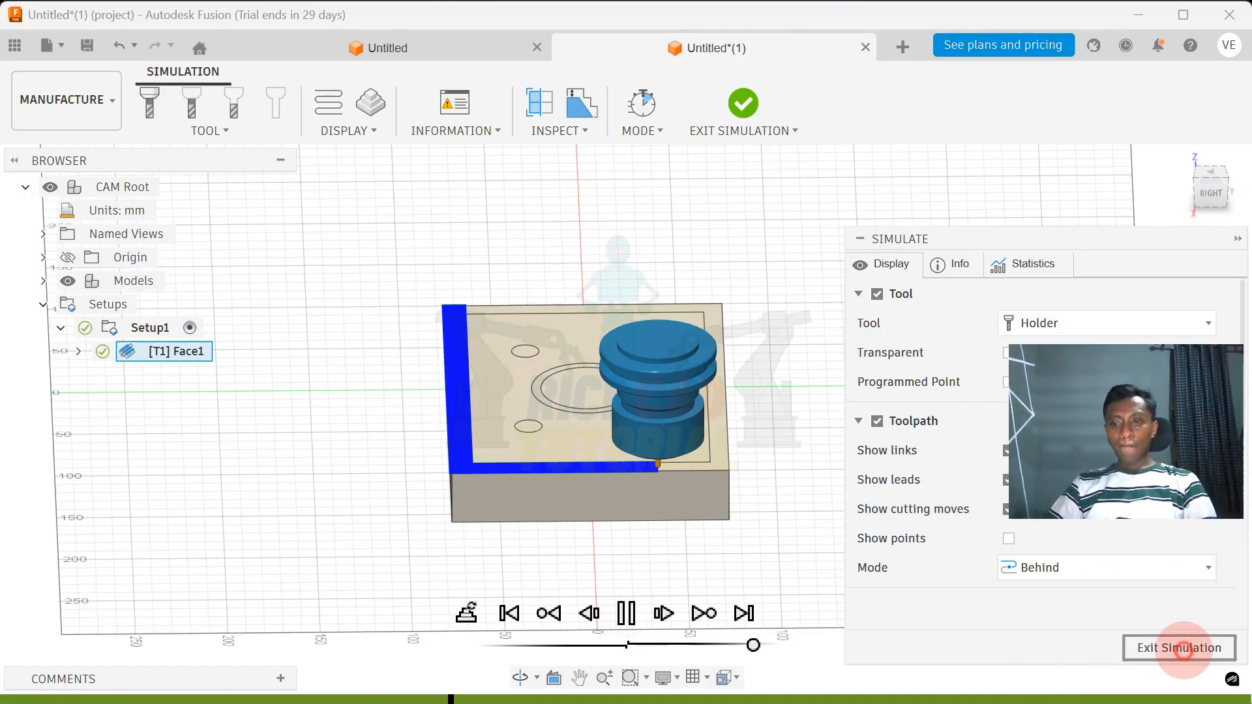
click(1193, 631)
Start a 2D Pocket operation and select the main pocket floor and the floor inside the central ring as pockets.
click(1185, 160)
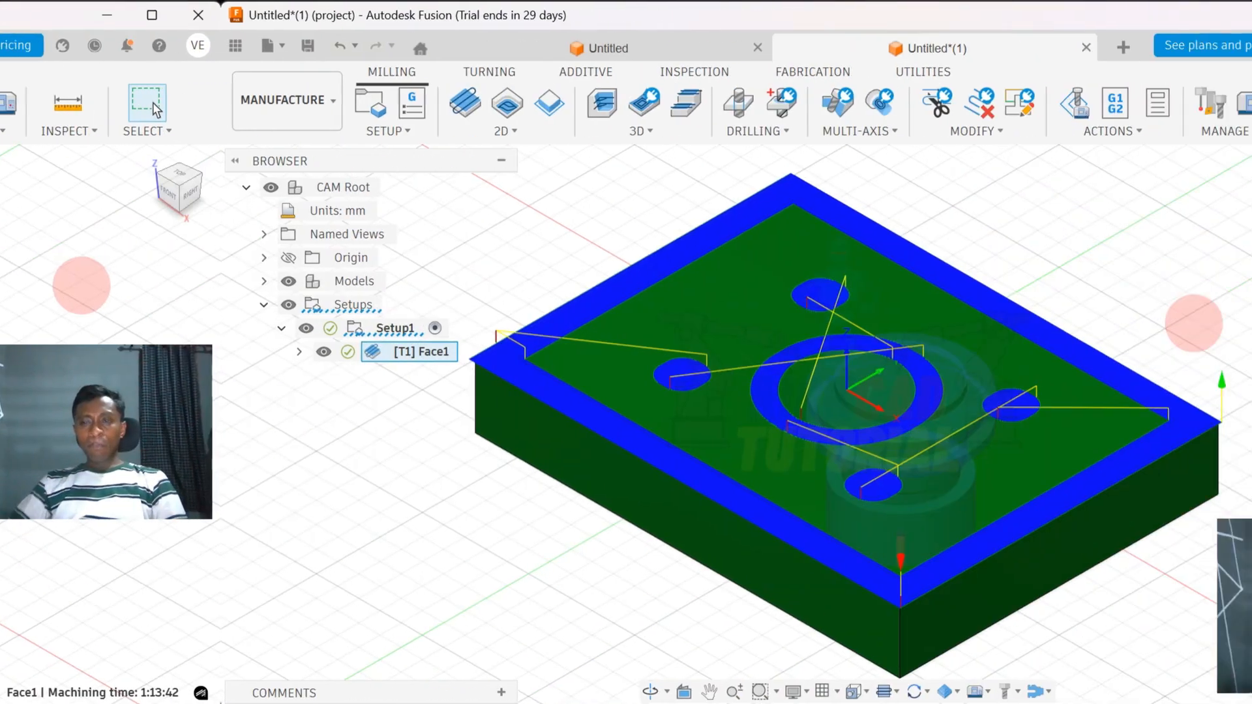
scroll(1046, 293, down, 3)
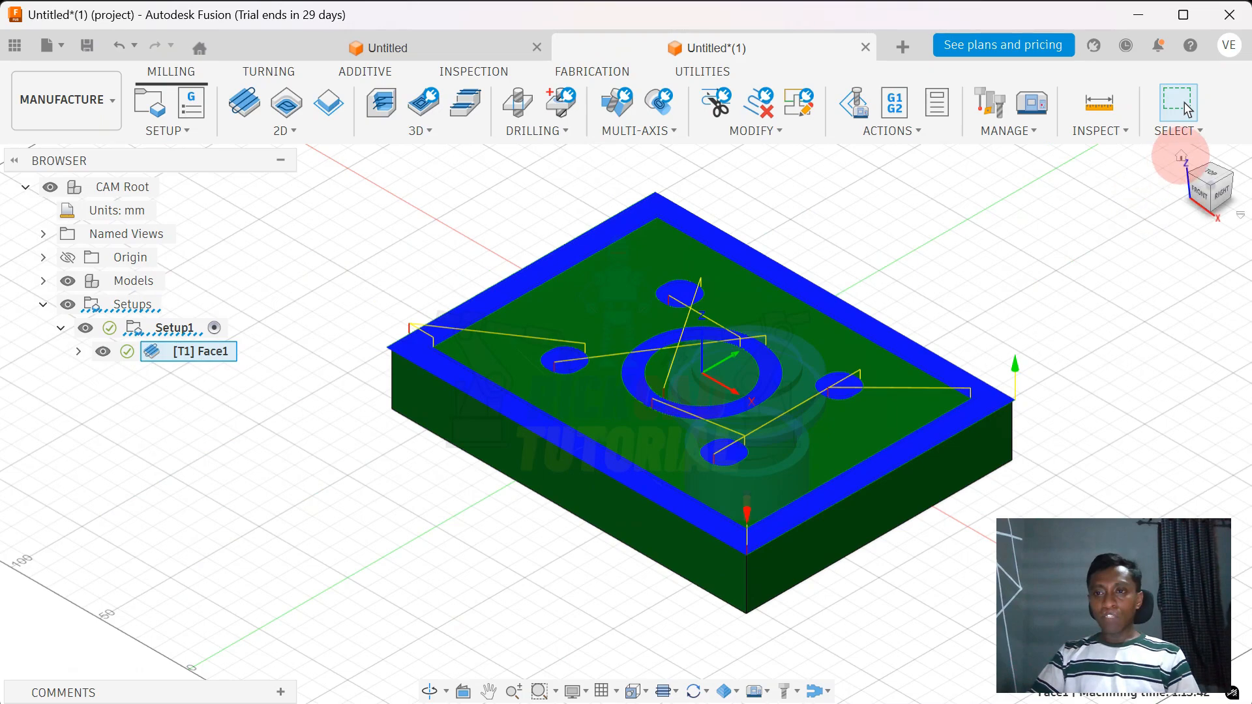
click(1180, 156)
click(941, 221)
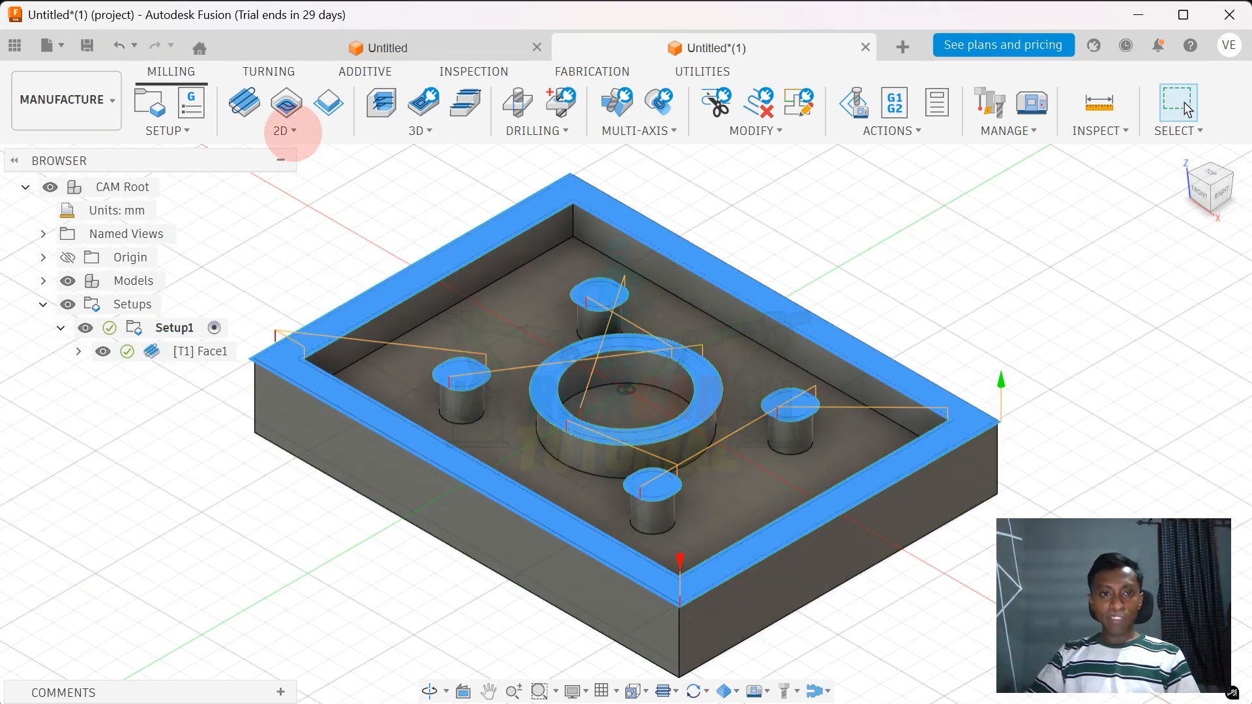
click(290, 131)
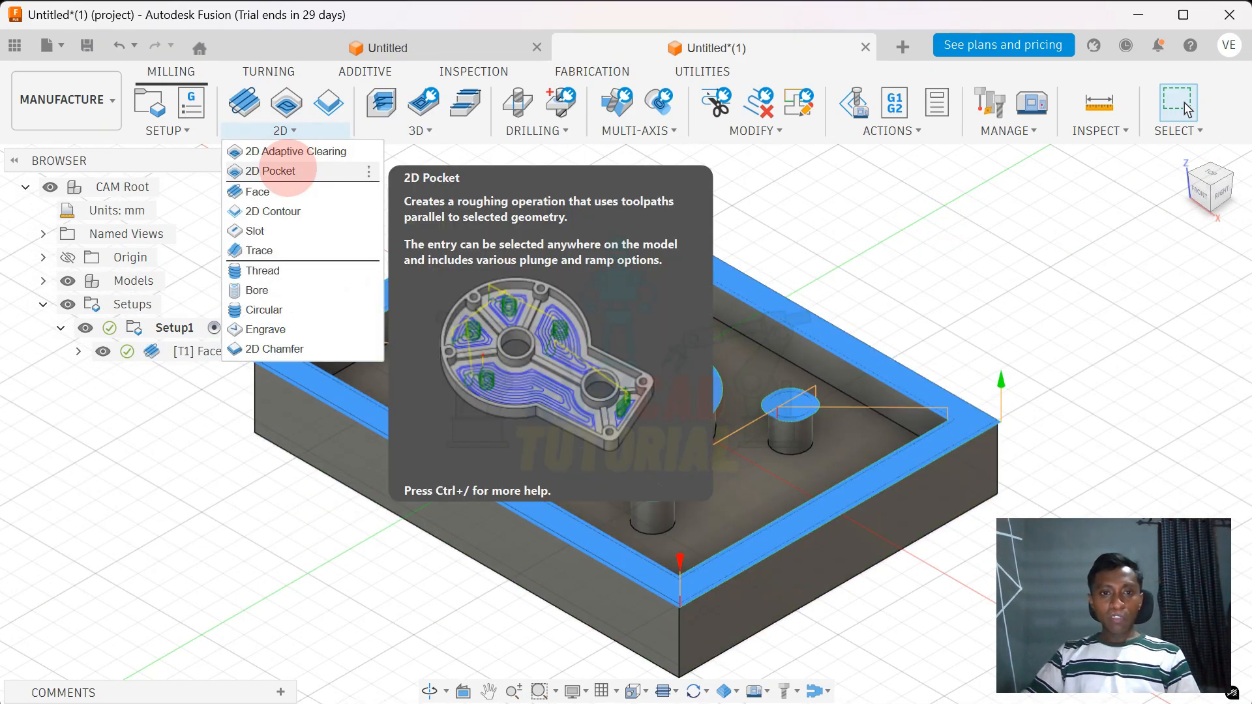
click(288, 171)
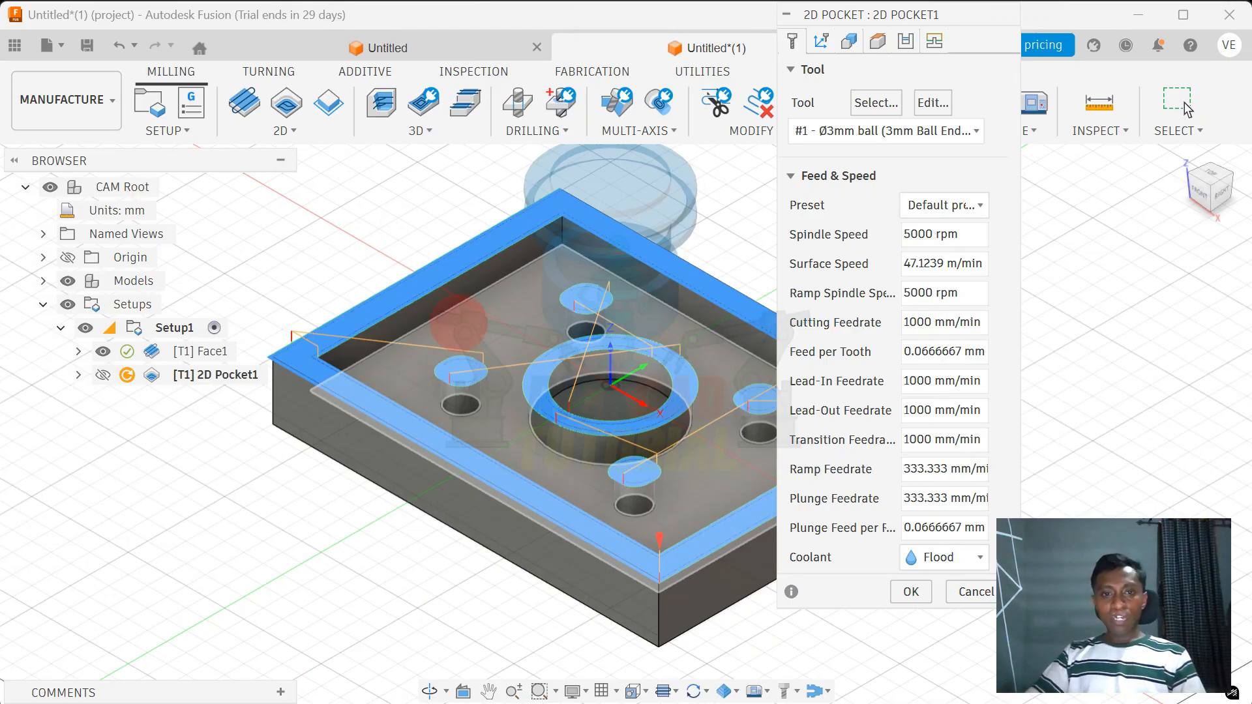
scroll(460, 324, up, 3)
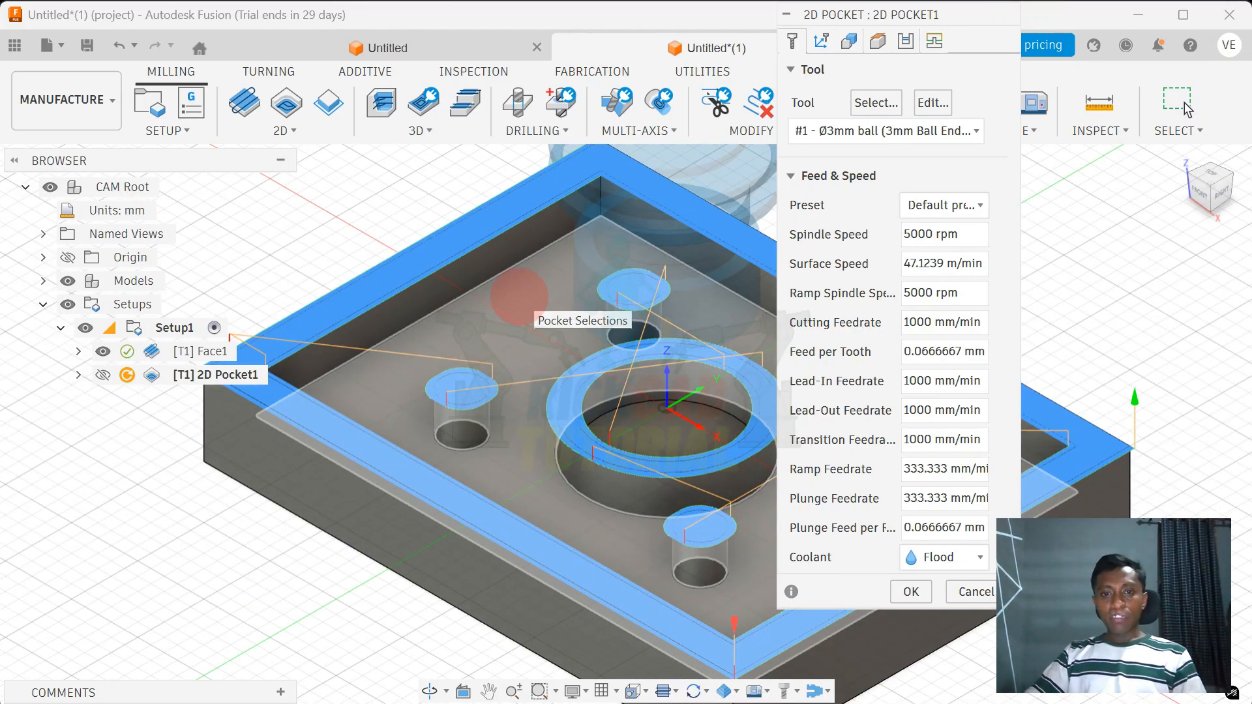
click(526, 326)
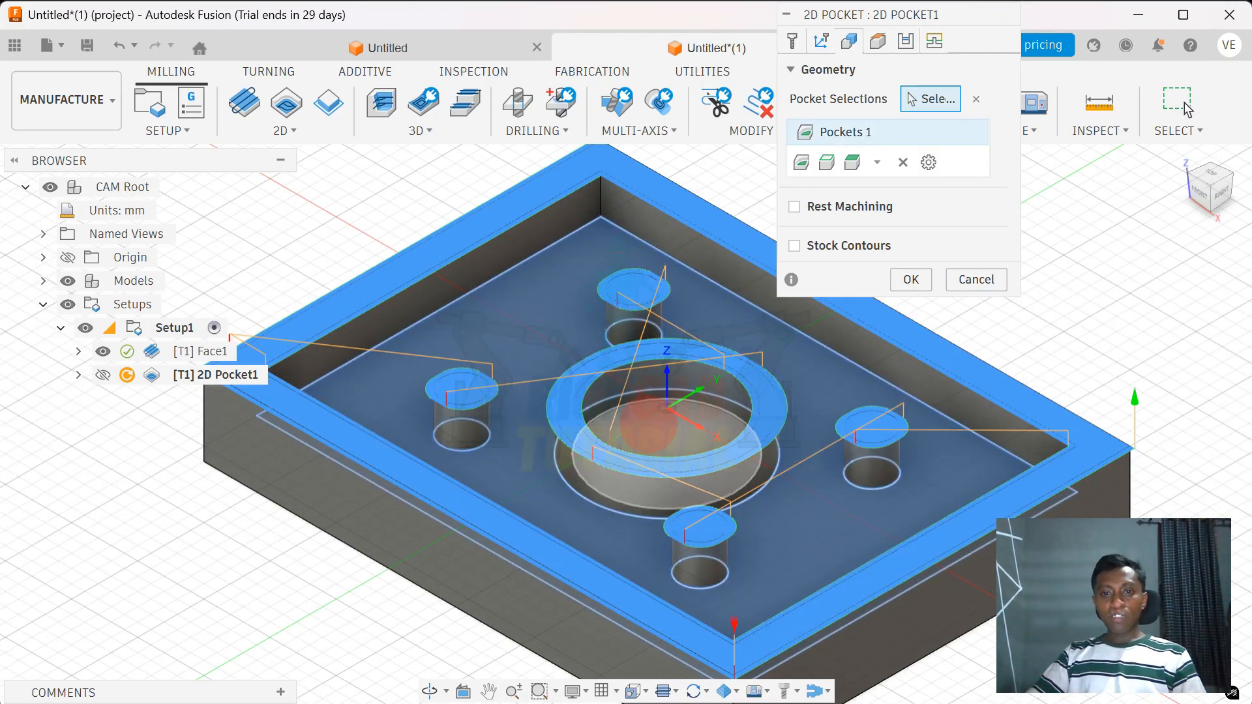
click(646, 422)
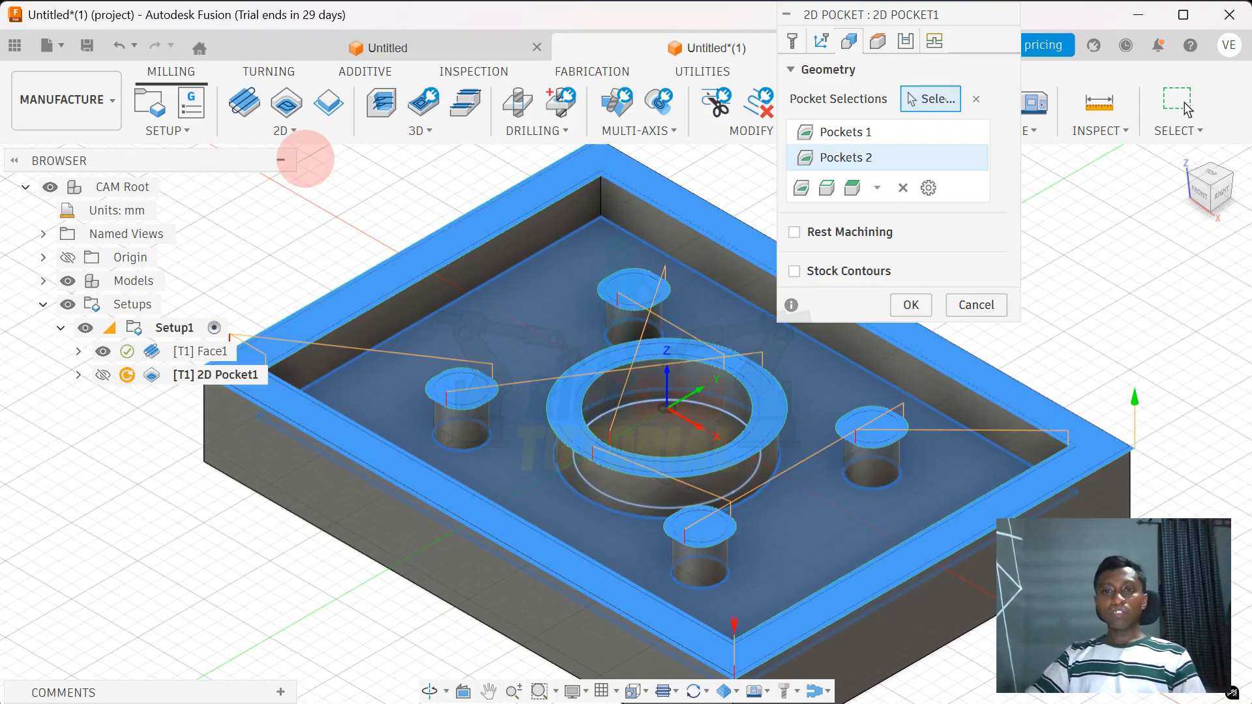
Assign the Ø5 mm Flat Endmill from the Milling Tools (Metric) library to the 2D Pocket operation.
scroll(695, 342, down, 1)
click(793, 41)
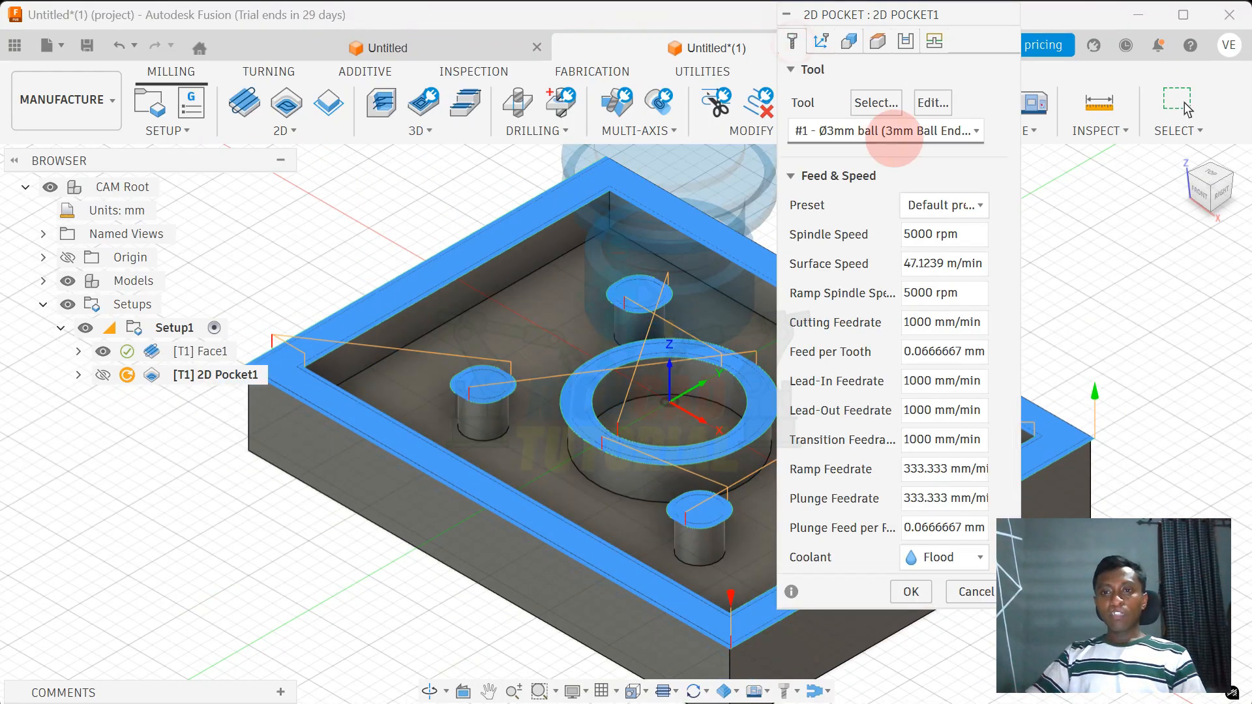
click(919, 134)
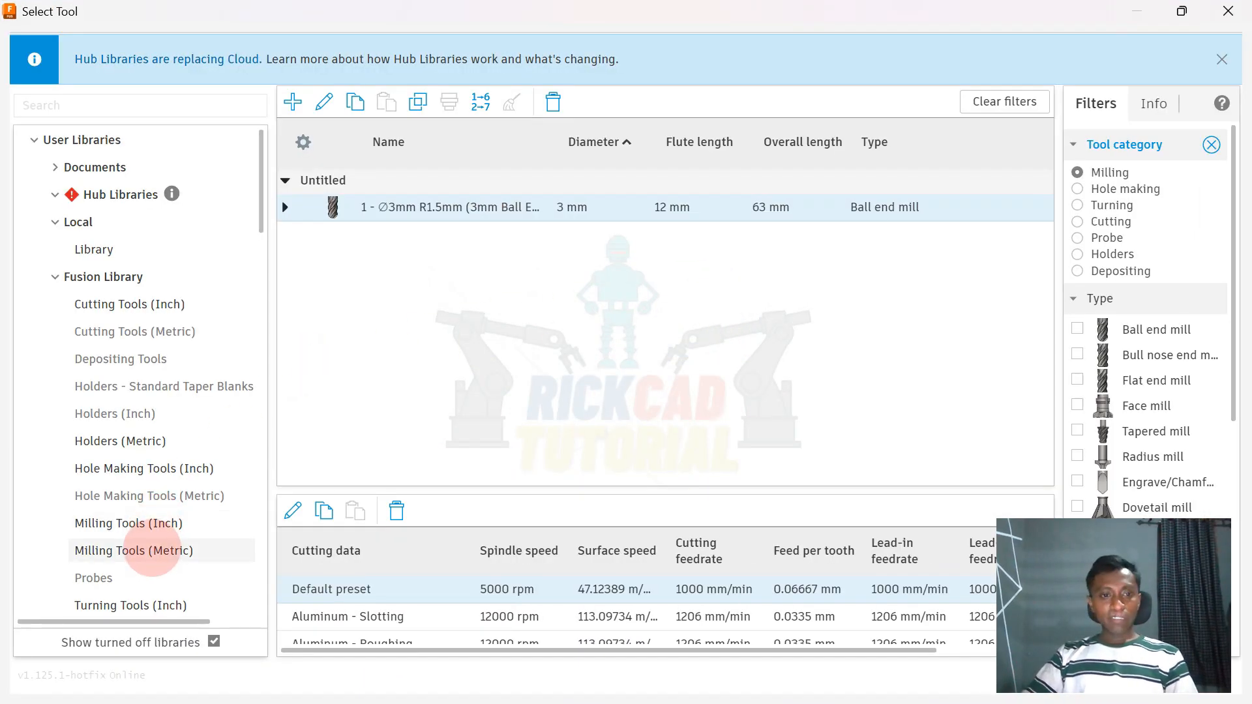
click(170, 552)
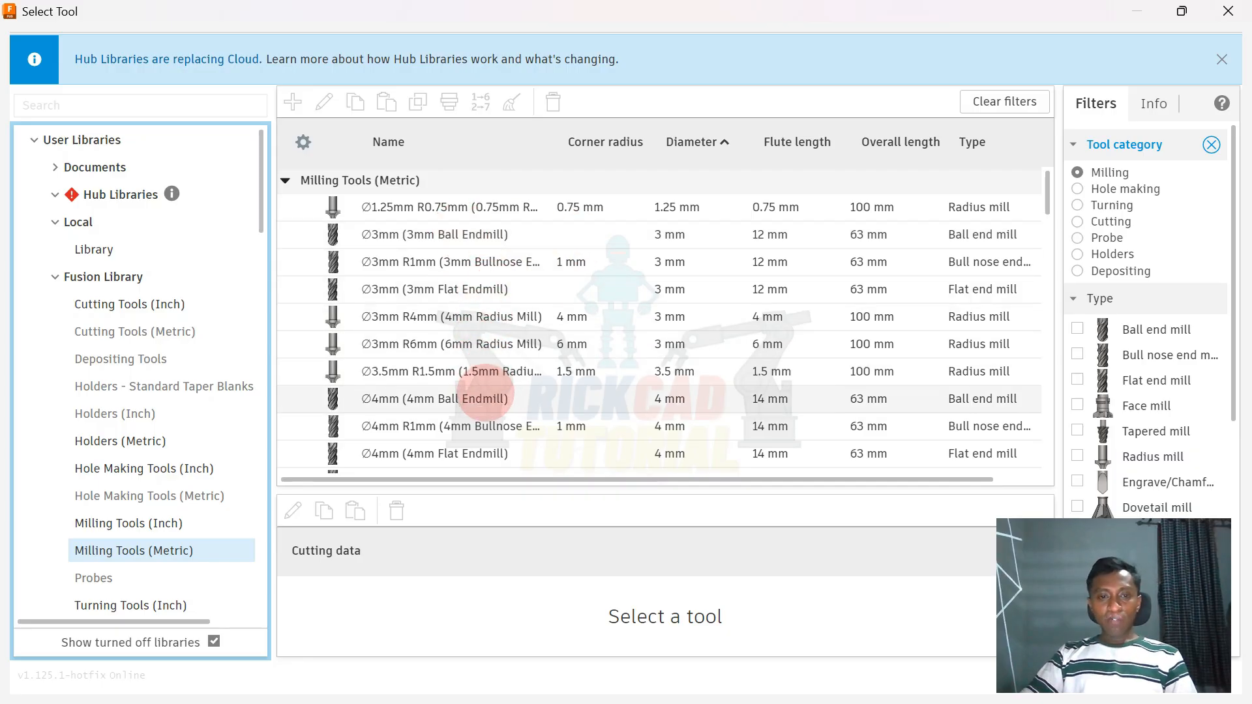
scroll(484, 394, down, 1)
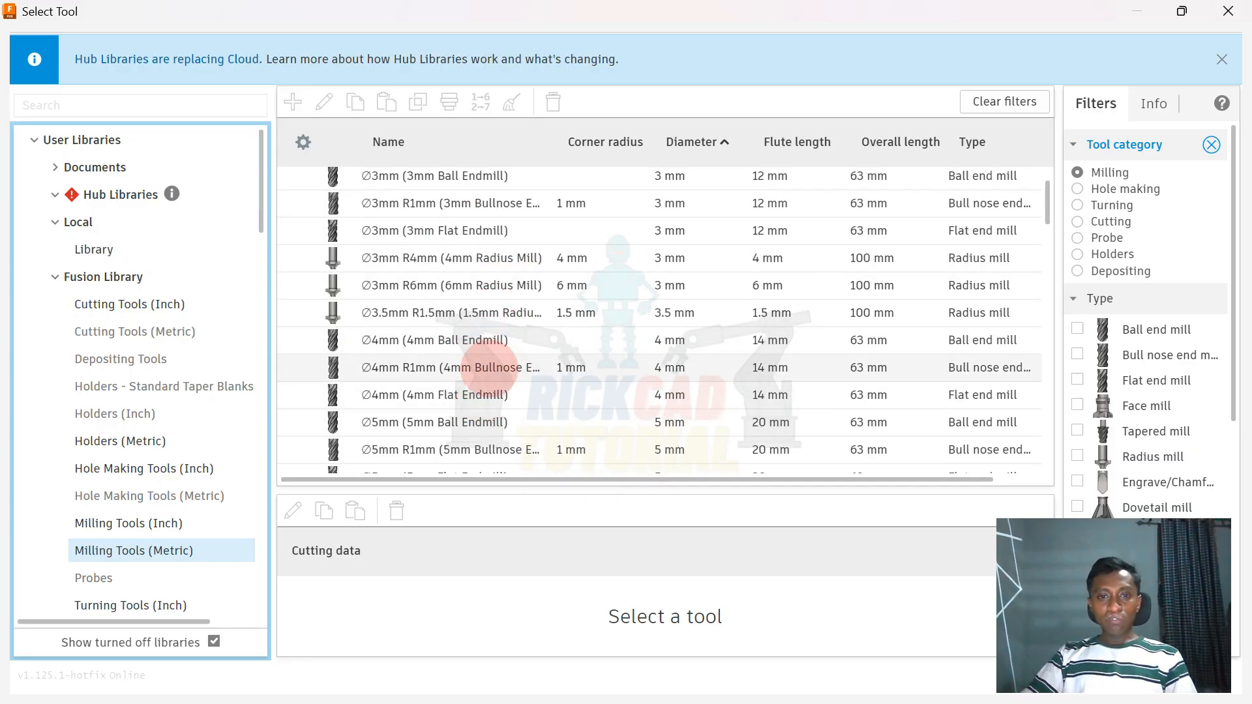
scroll(485, 372, down, 2)
scroll(488, 369, down, 1)
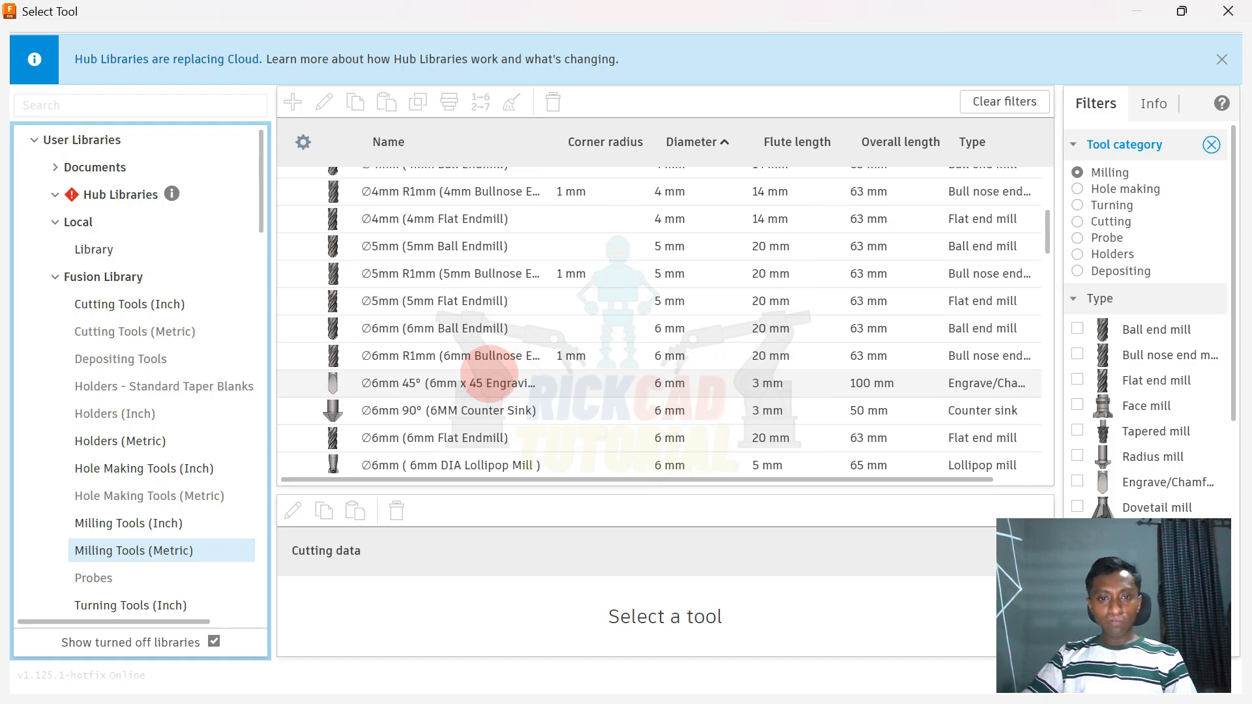
click(488, 299)
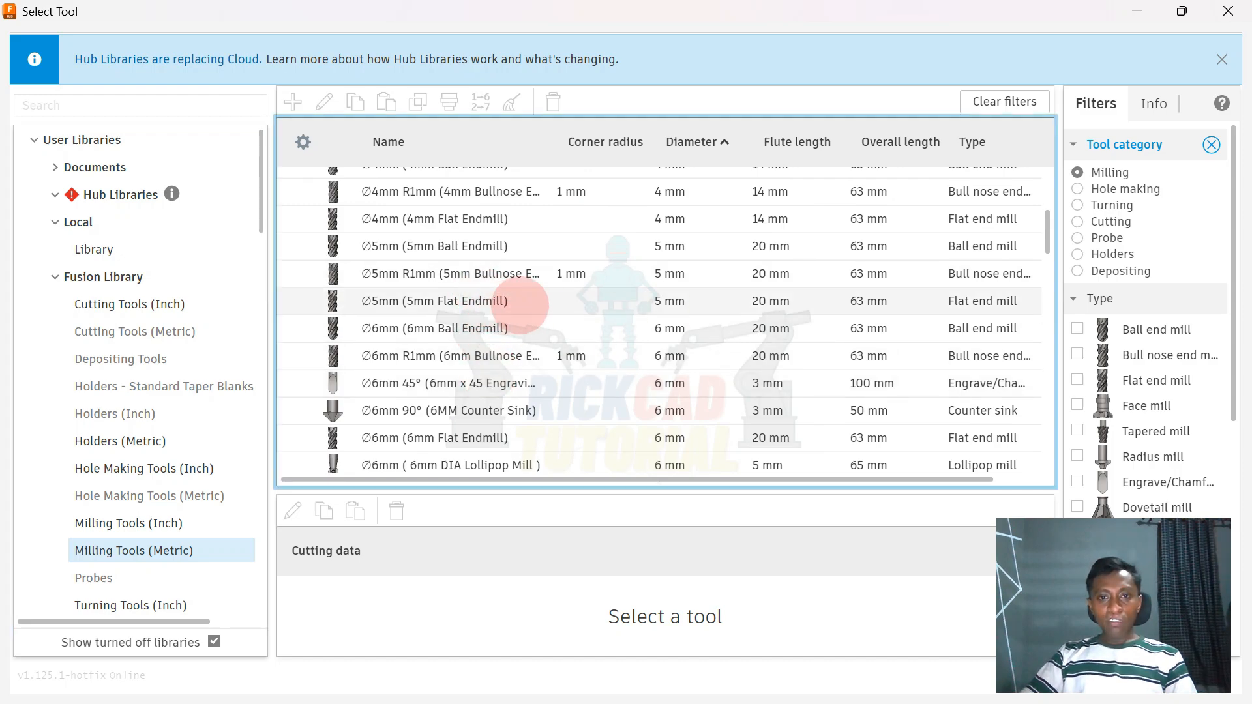
click(519, 302)
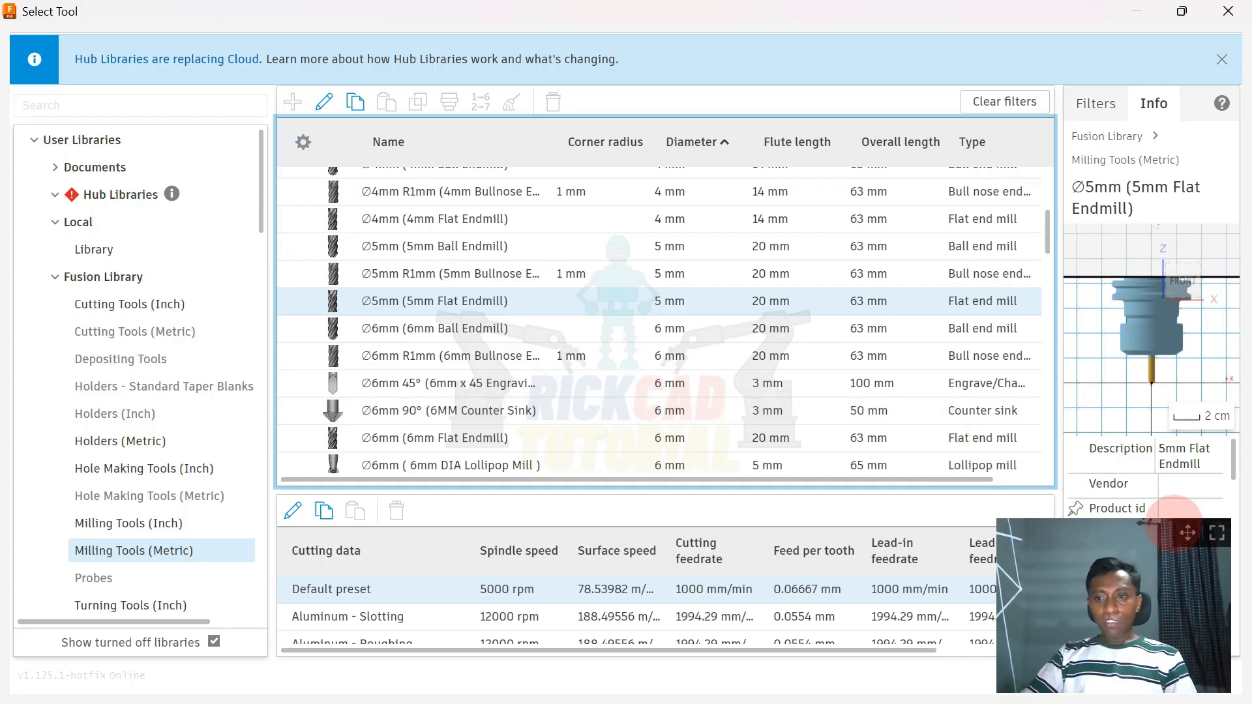
drag(1184, 530, 1165, 242)
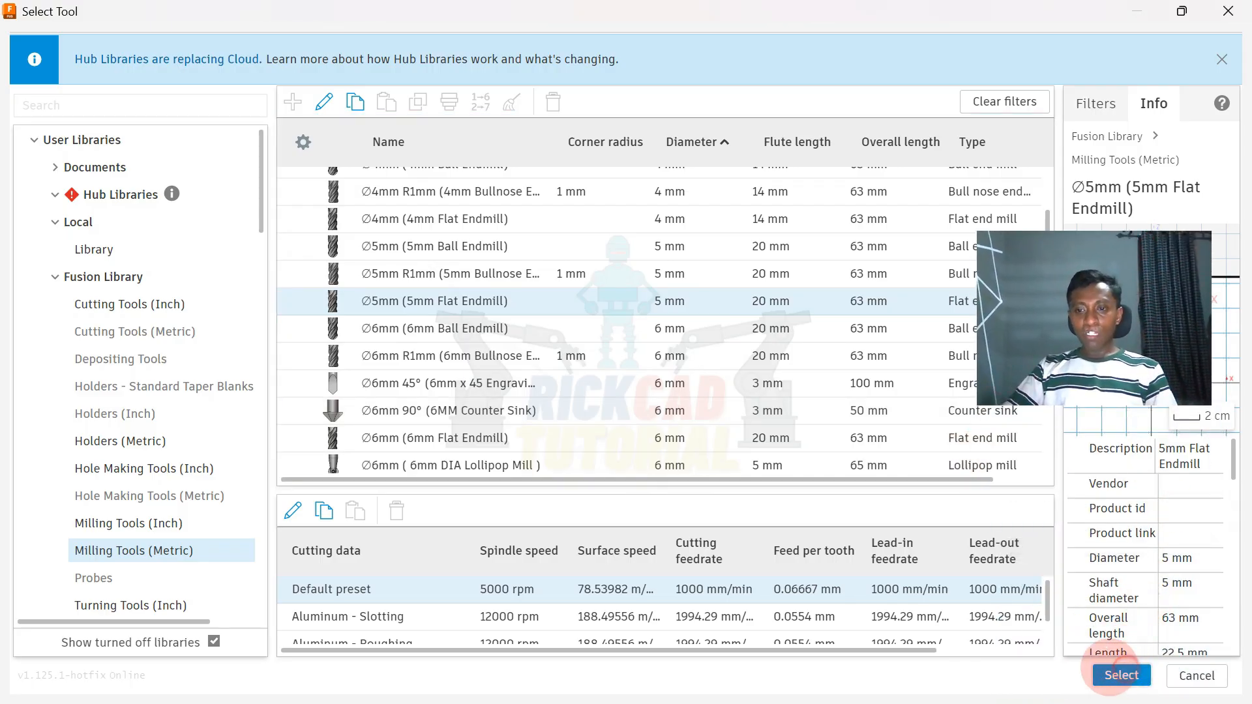
click(1121, 675)
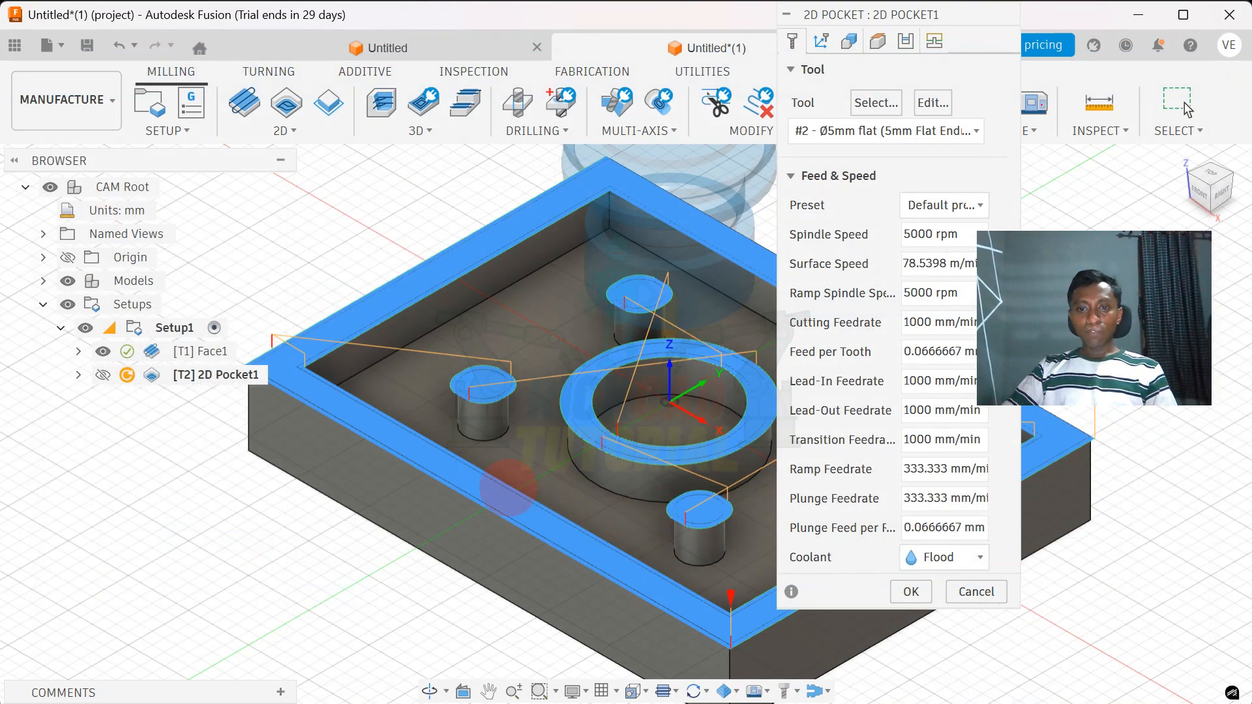
Complete the 2D Pocket operation and generate its toolpath.
scroll(508, 488, down, 3)
shift+middle_drag(551, 510, 642, 512)
click(918, 596)
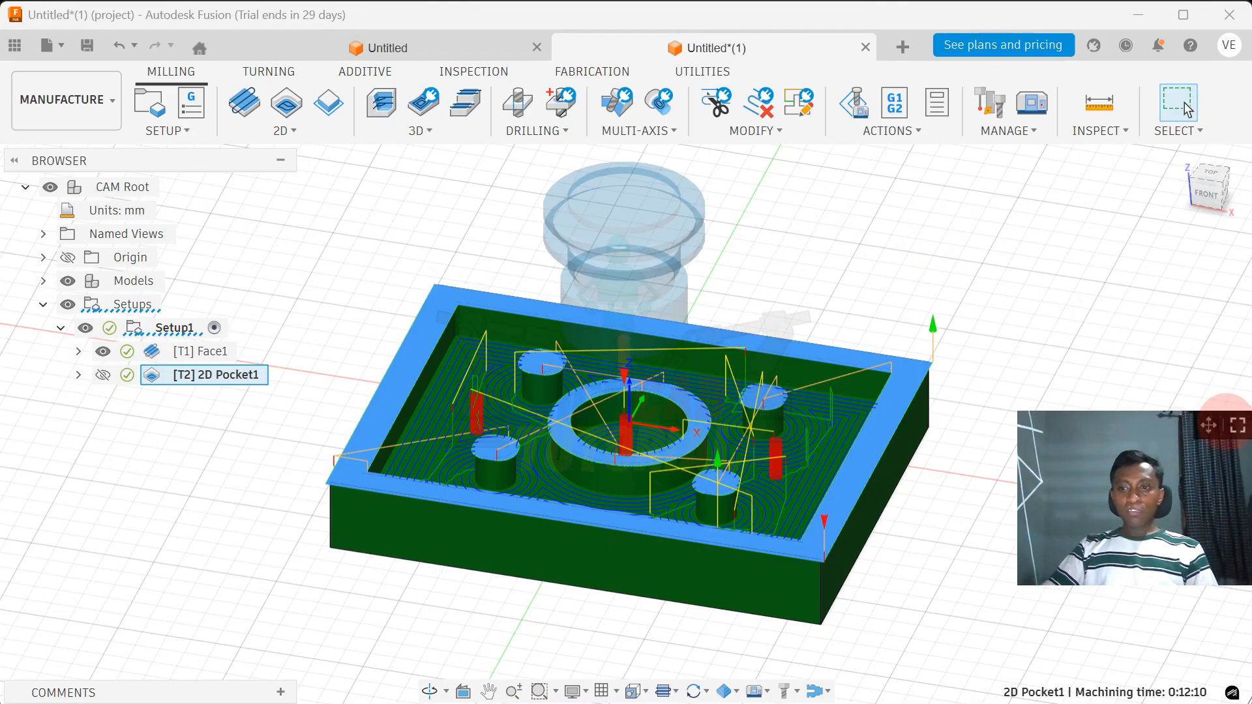
Simulate the 2D Pocket1 toolpath and watch the playback from an orbited view of the part.
drag(1226, 422, 1221, 506)
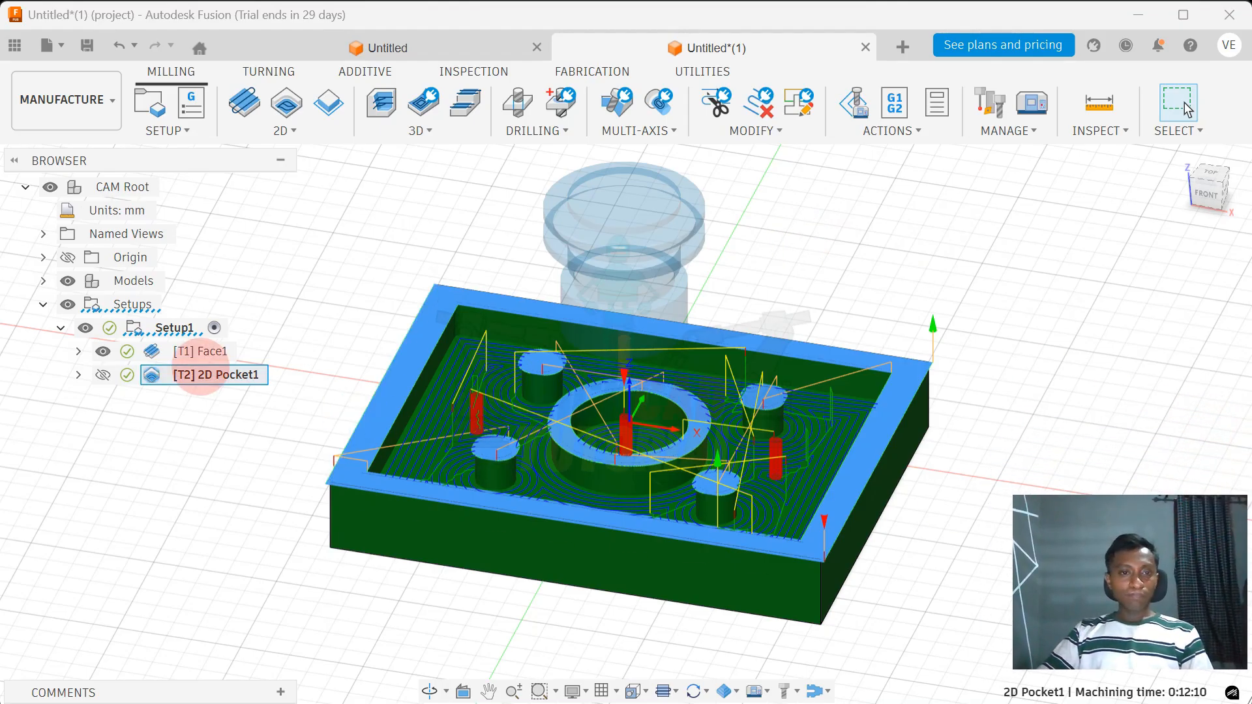
right_click(209, 374)
click(268, 137)
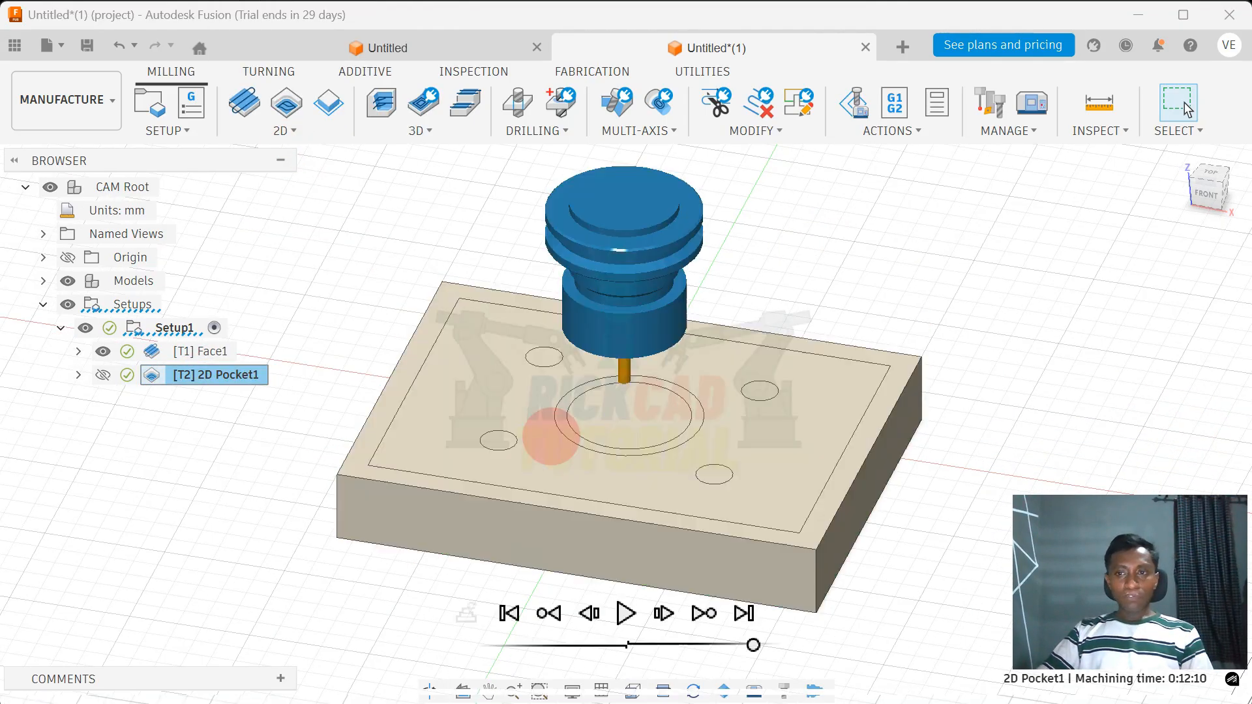
drag(1192, 531, 1197, 287)
shift+middle_drag(788, 391, 755, 631)
click(627, 611)
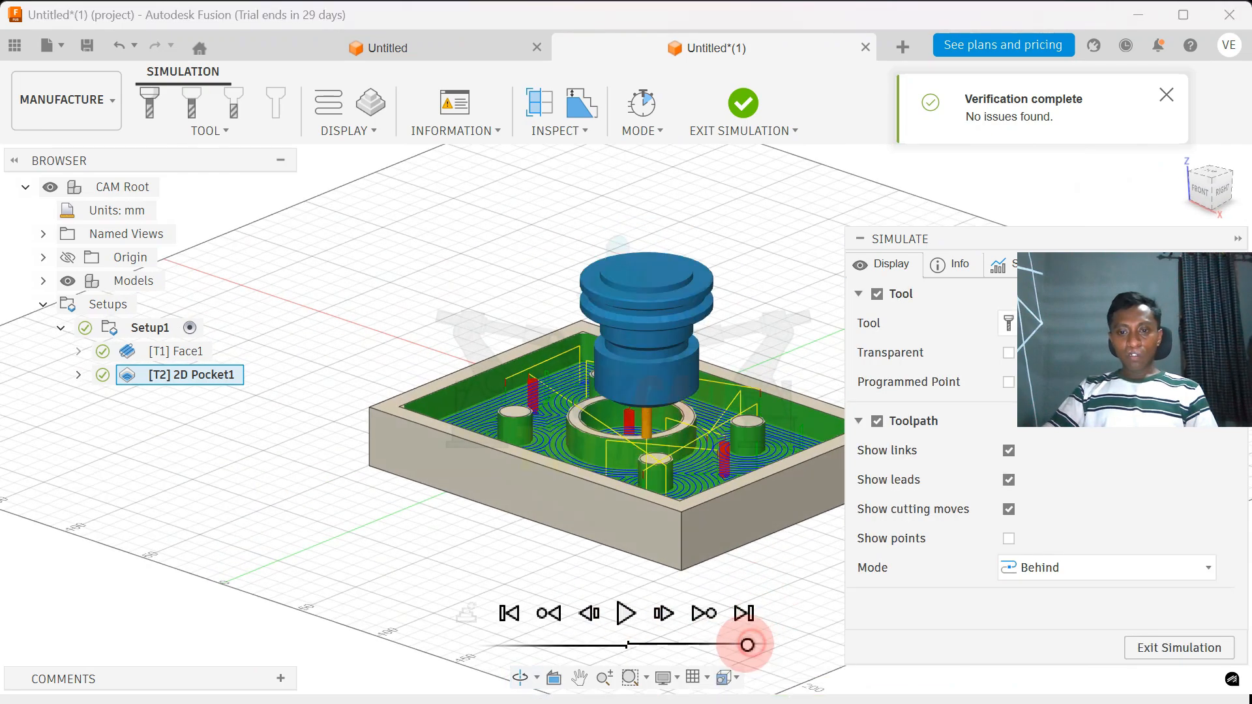
Replay the 2D Pocket1 simulation from a steeper view at a reduced playback speed and exit the simulation.
click(624, 615)
shift+middle_drag(493, 530, 493, 587)
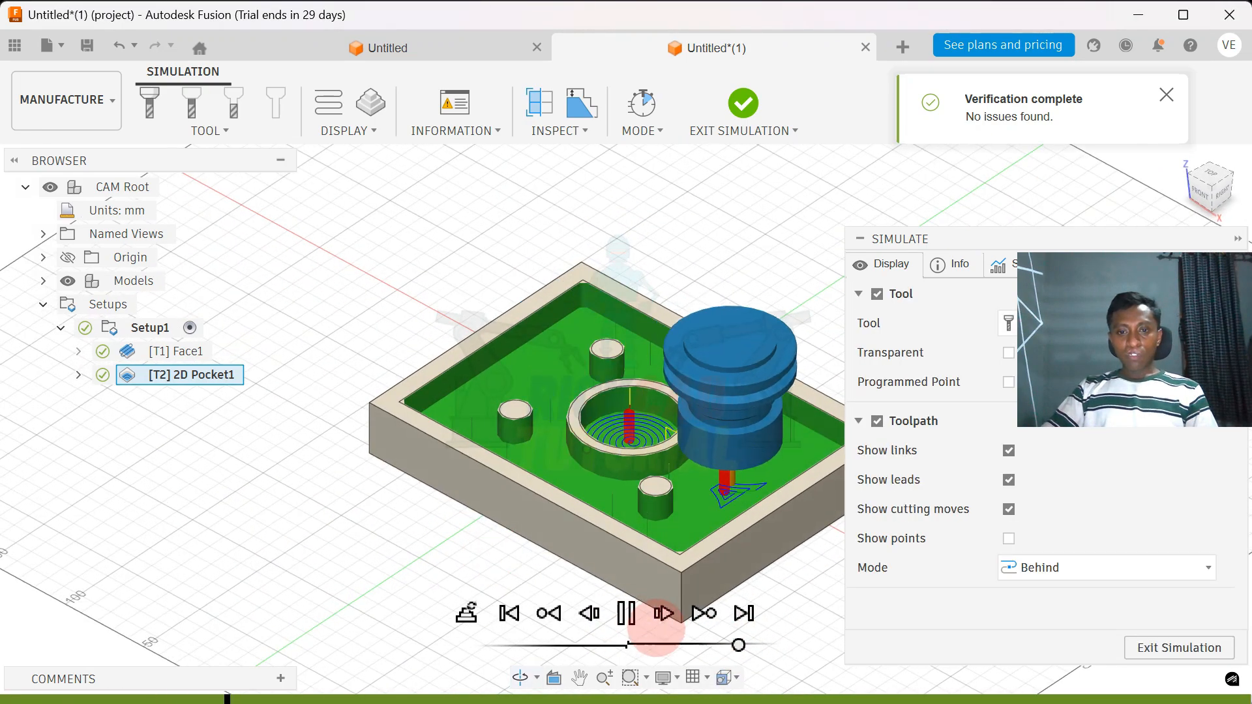
drag(738, 645, 716, 645)
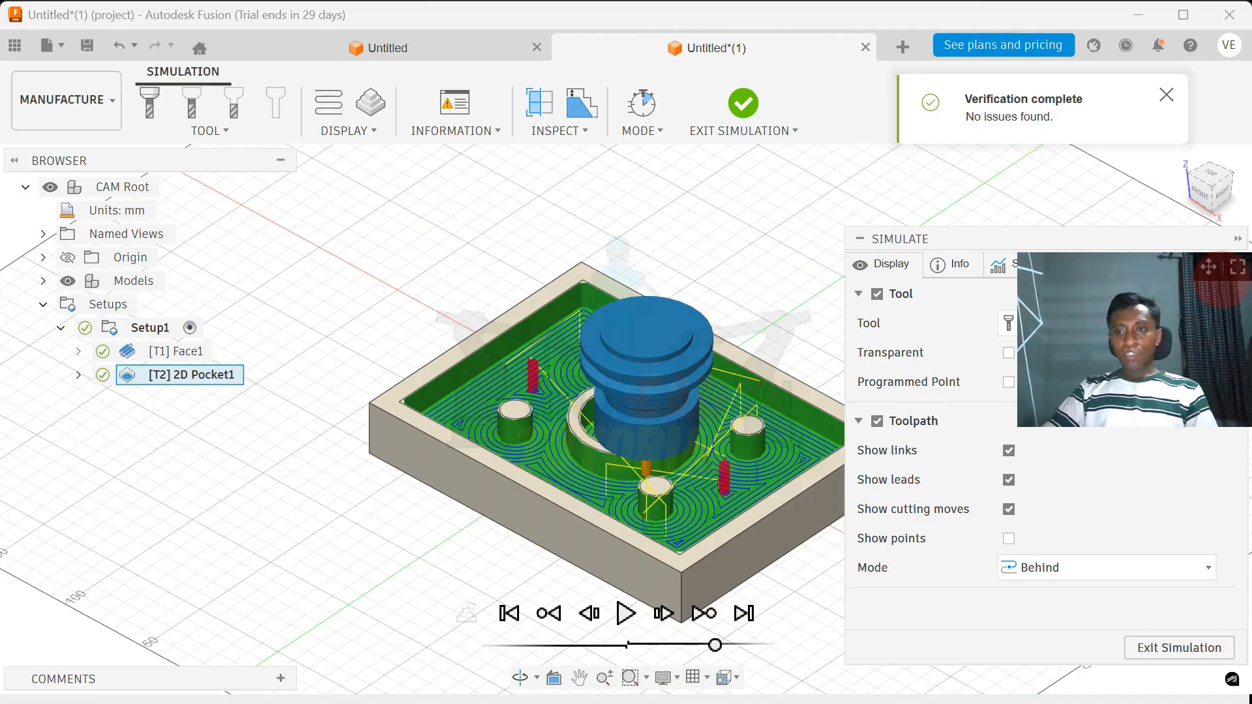
click(1194, 647)
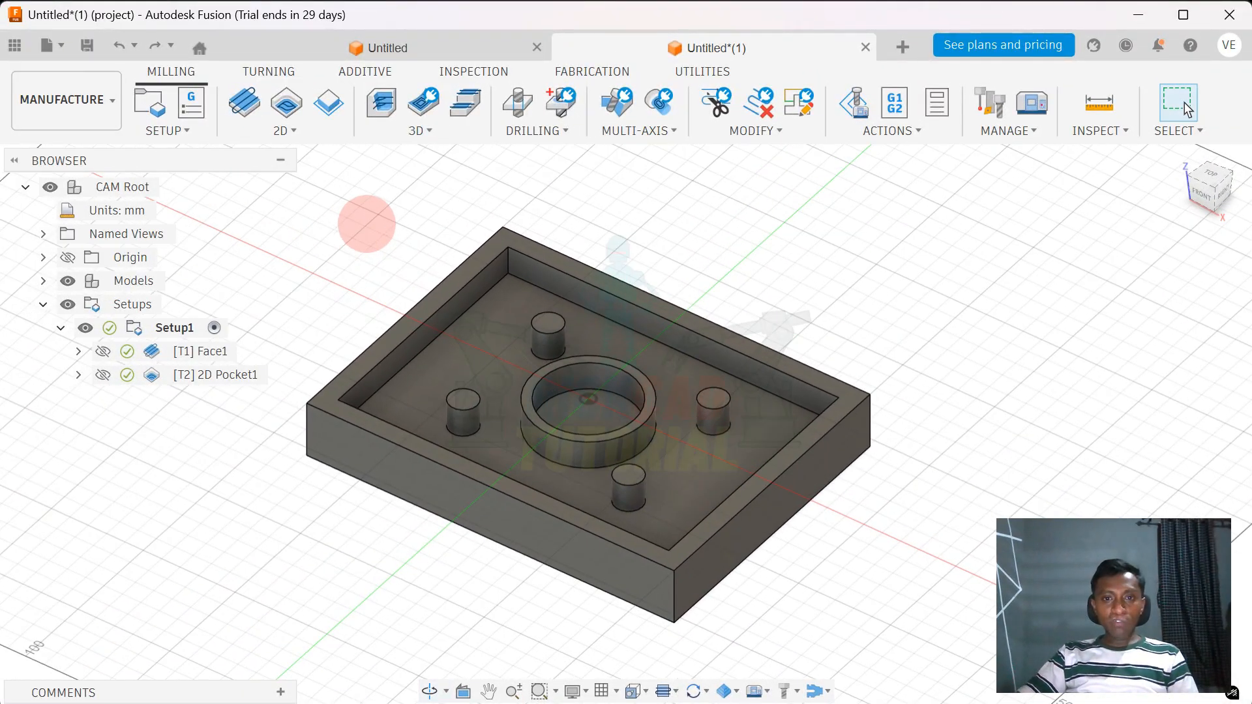
Create a 2D Adaptive Clearing operation on the main pocket floor and the floor inside the ring with the Ø5 mm flat end mill.
click(283, 131)
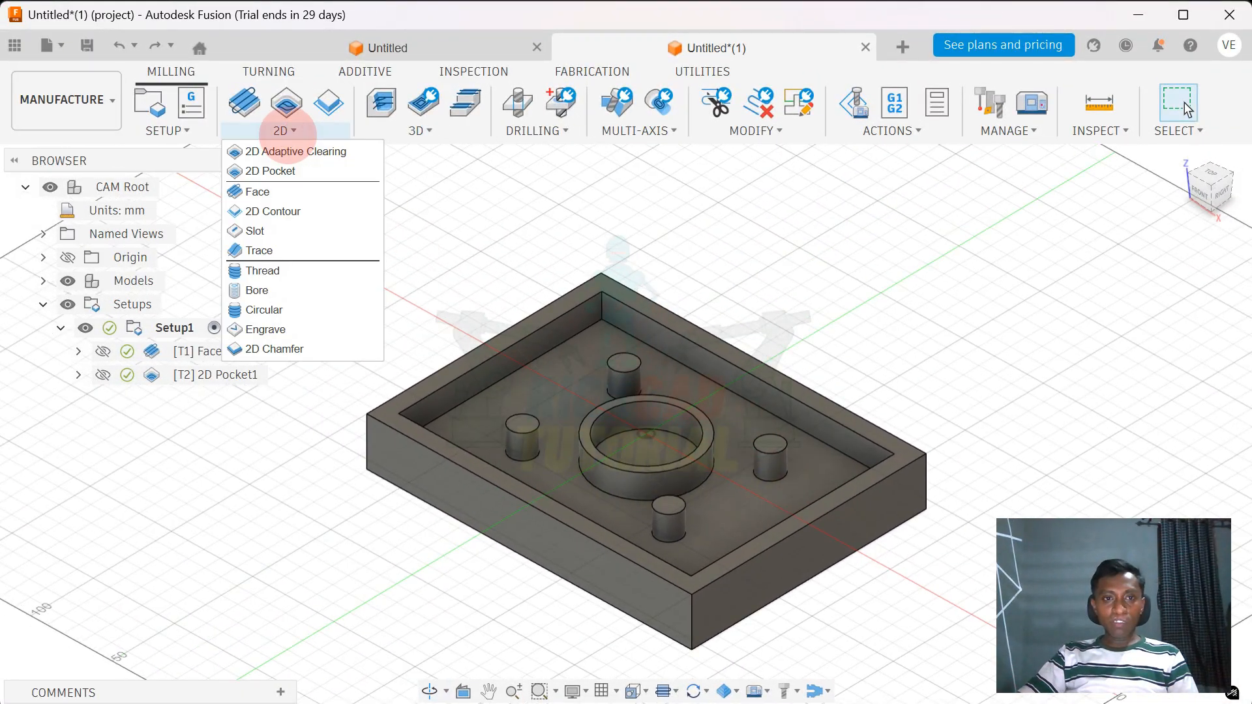
click(290, 151)
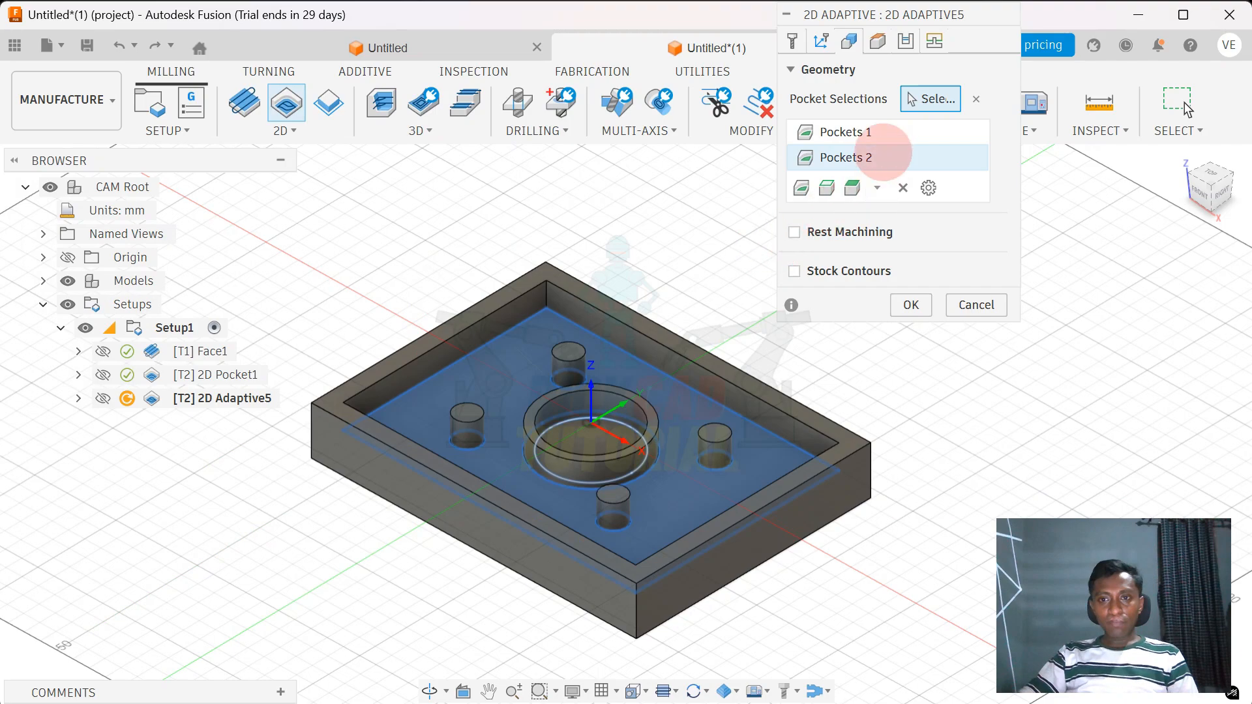
click(792, 42)
click(895, 131)
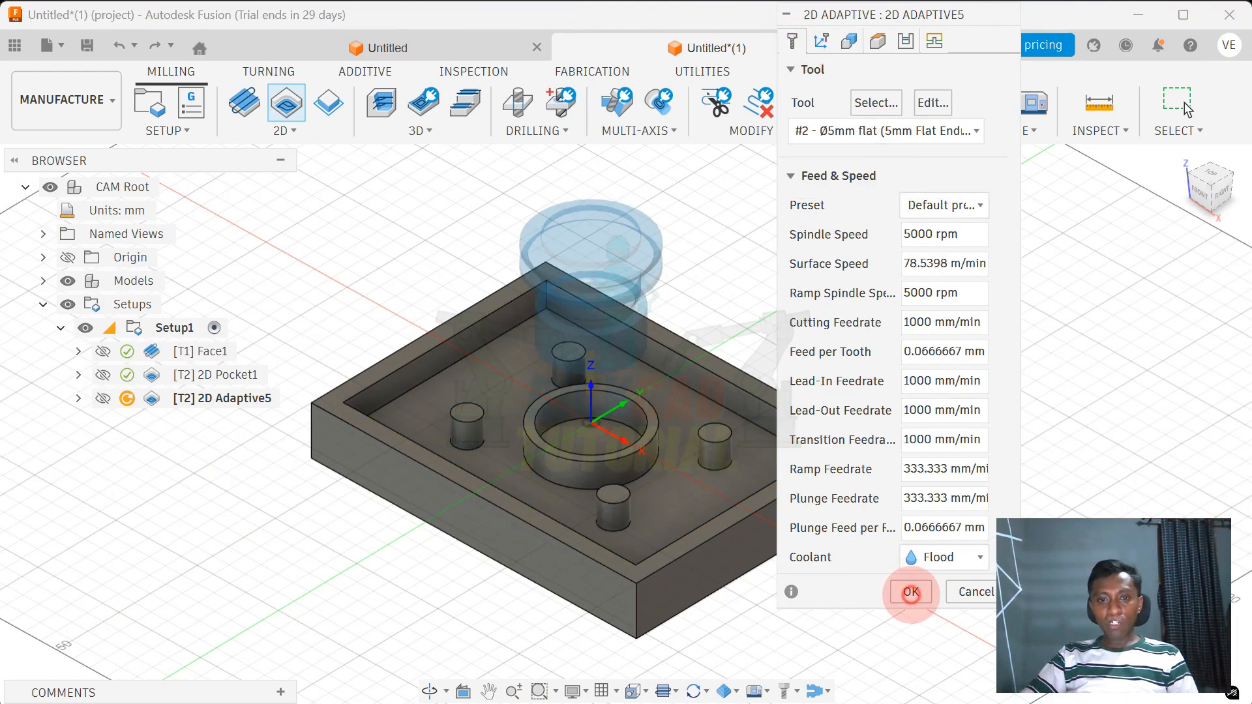
click(911, 593)
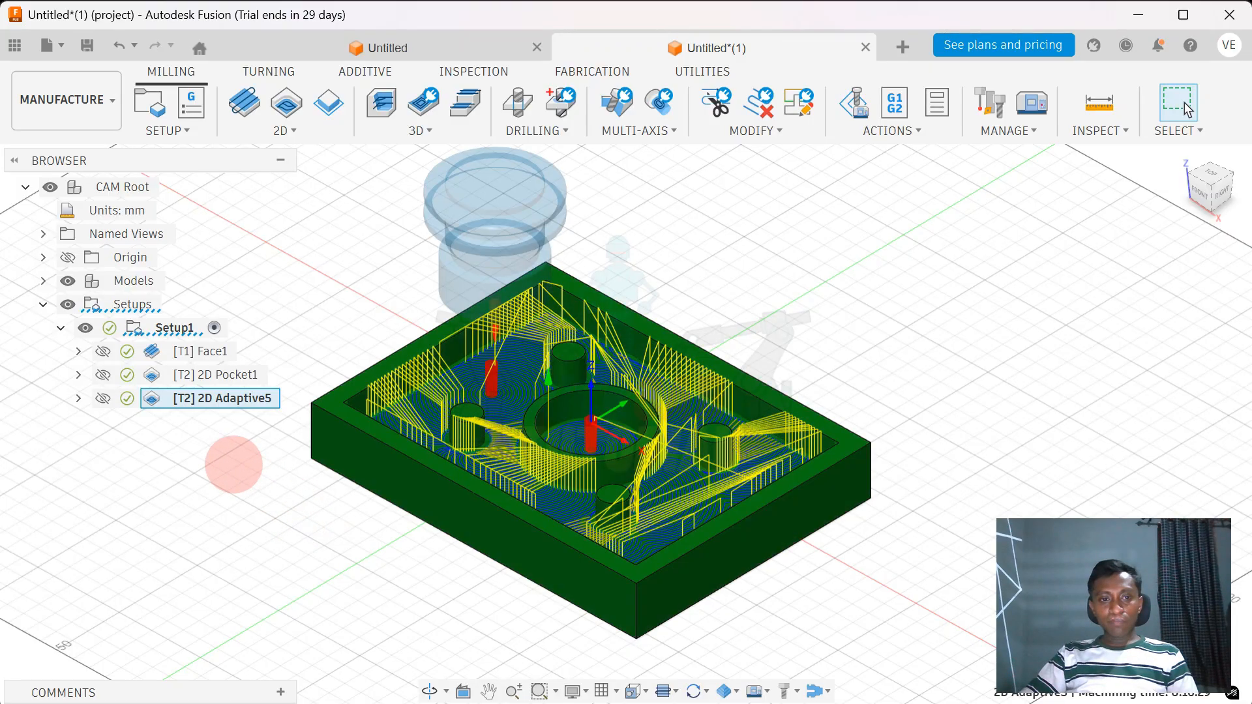
Simulate the 2D Adaptive5 toolpath, slowing the playback and speeding it up slightly, exit the simulation and clear the selection.
click(232, 464)
click(202, 398)
right_click(222, 393)
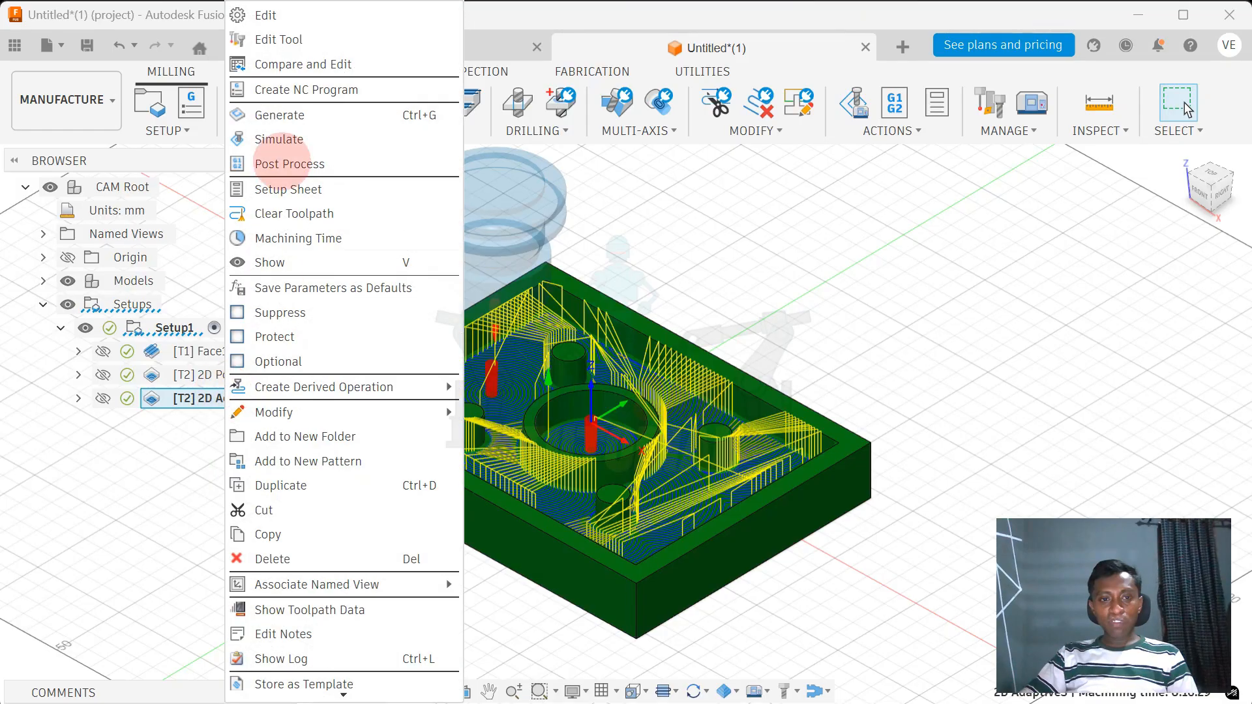
click(279, 140)
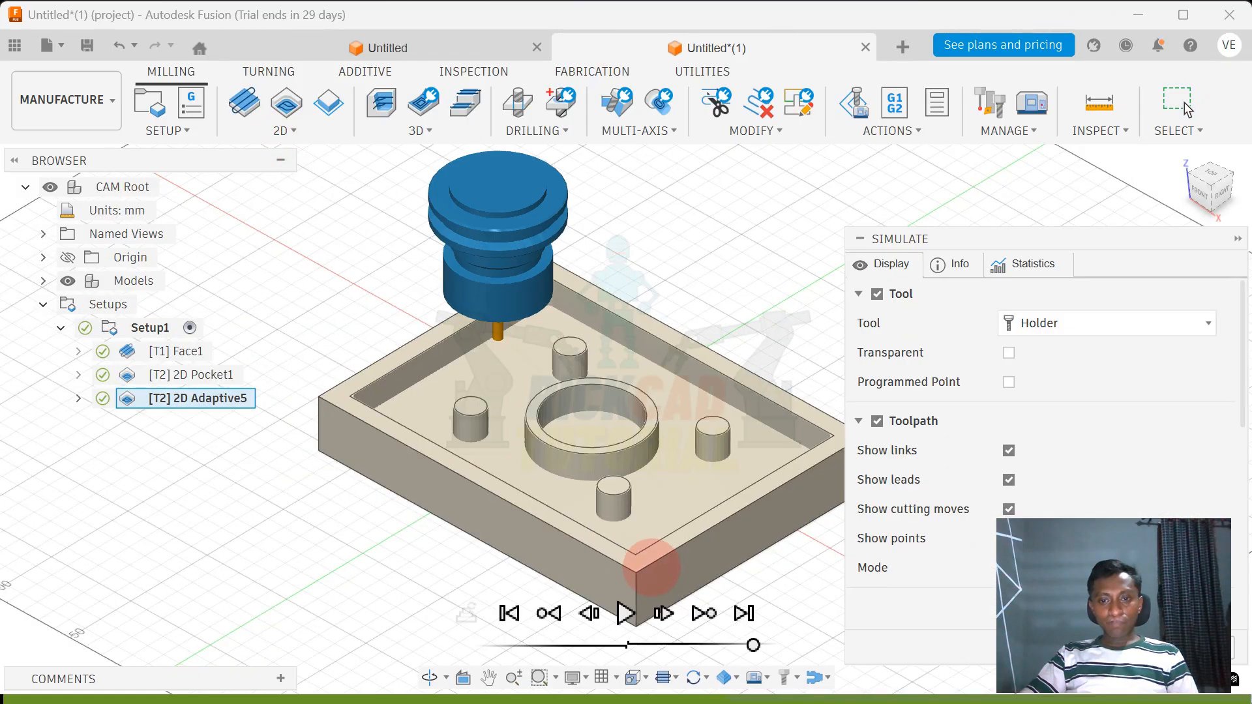
click(626, 613)
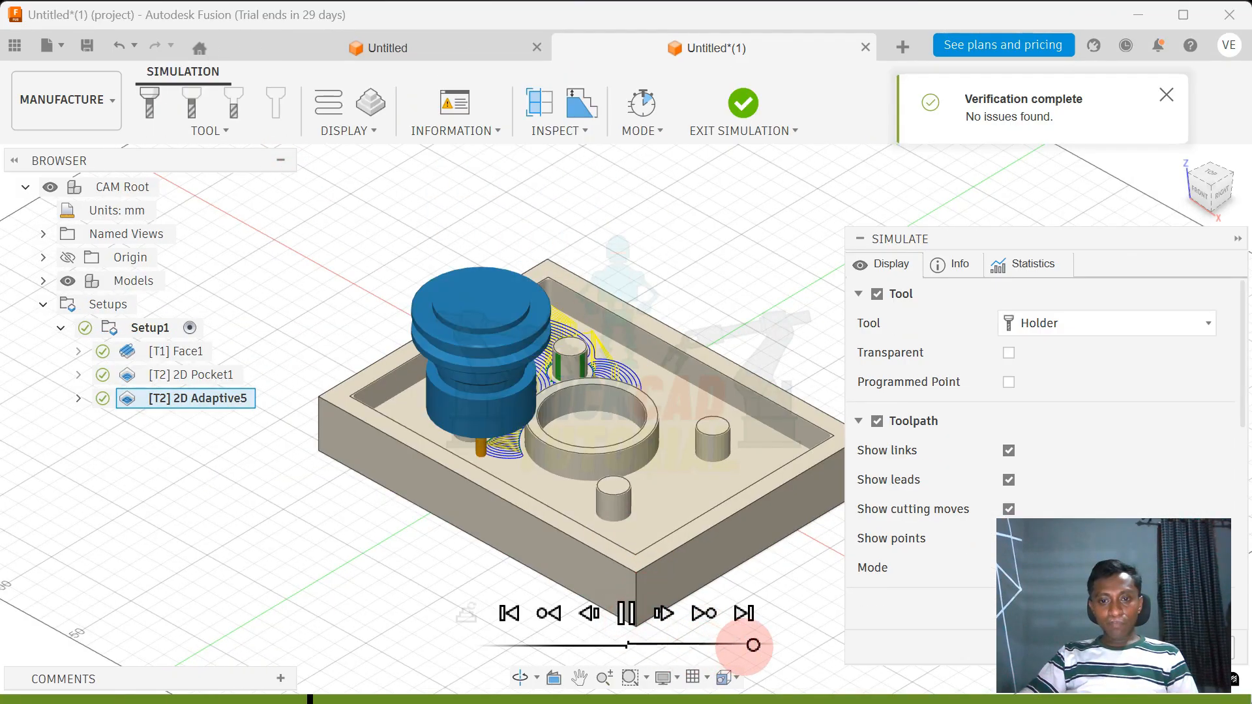
drag(754, 645, 718, 645)
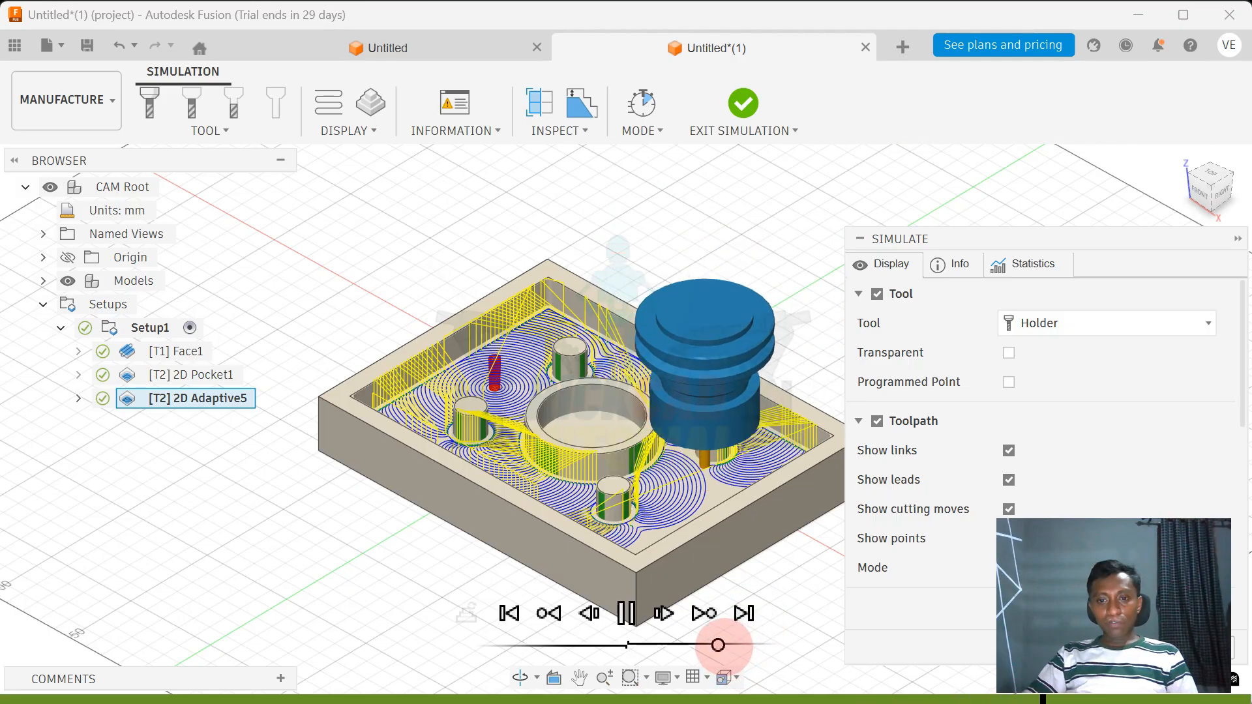
drag(718, 645, 726, 645)
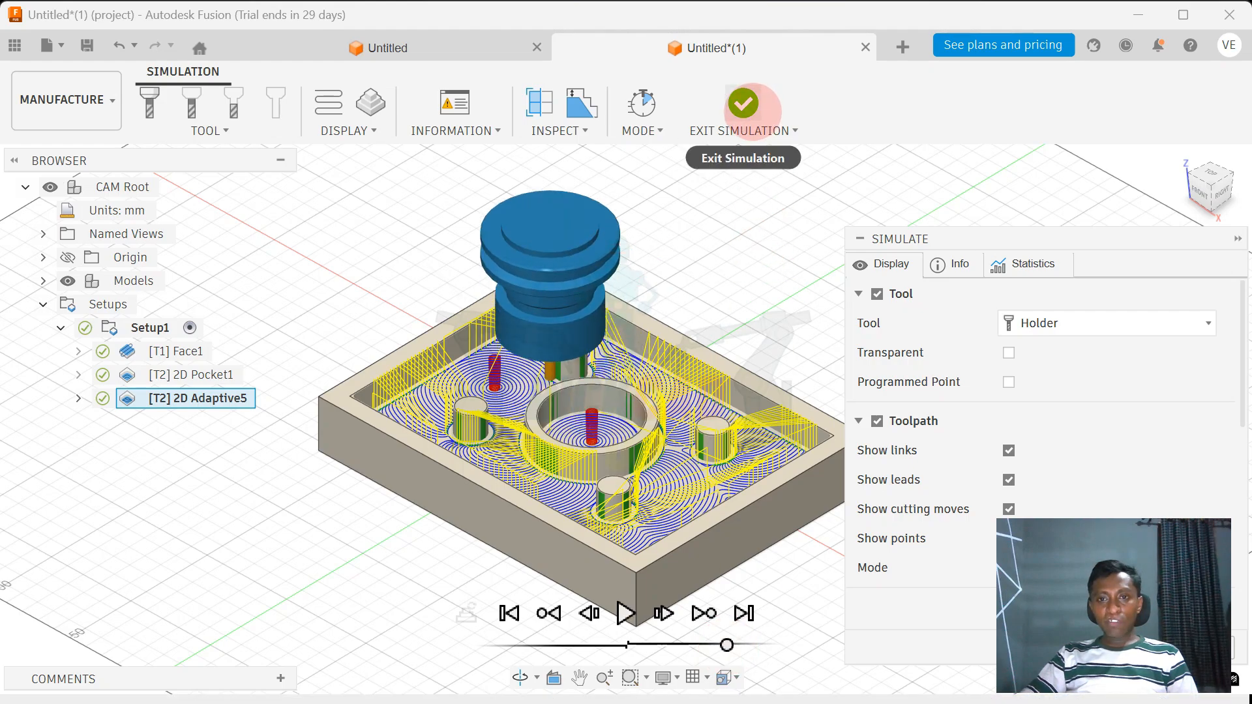
click(743, 102)
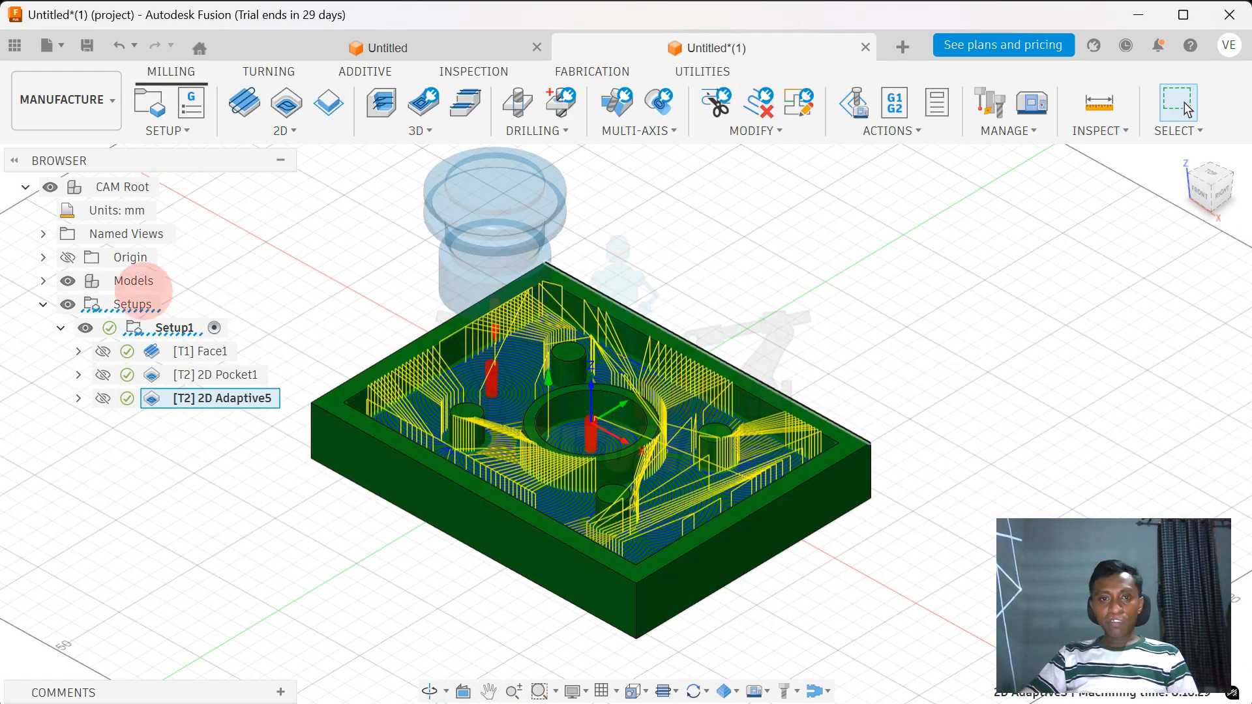
click(889, 355)
Start a Circular milling operation and select the outer cylindrical faces of the four pins and the central ring.
click(291, 130)
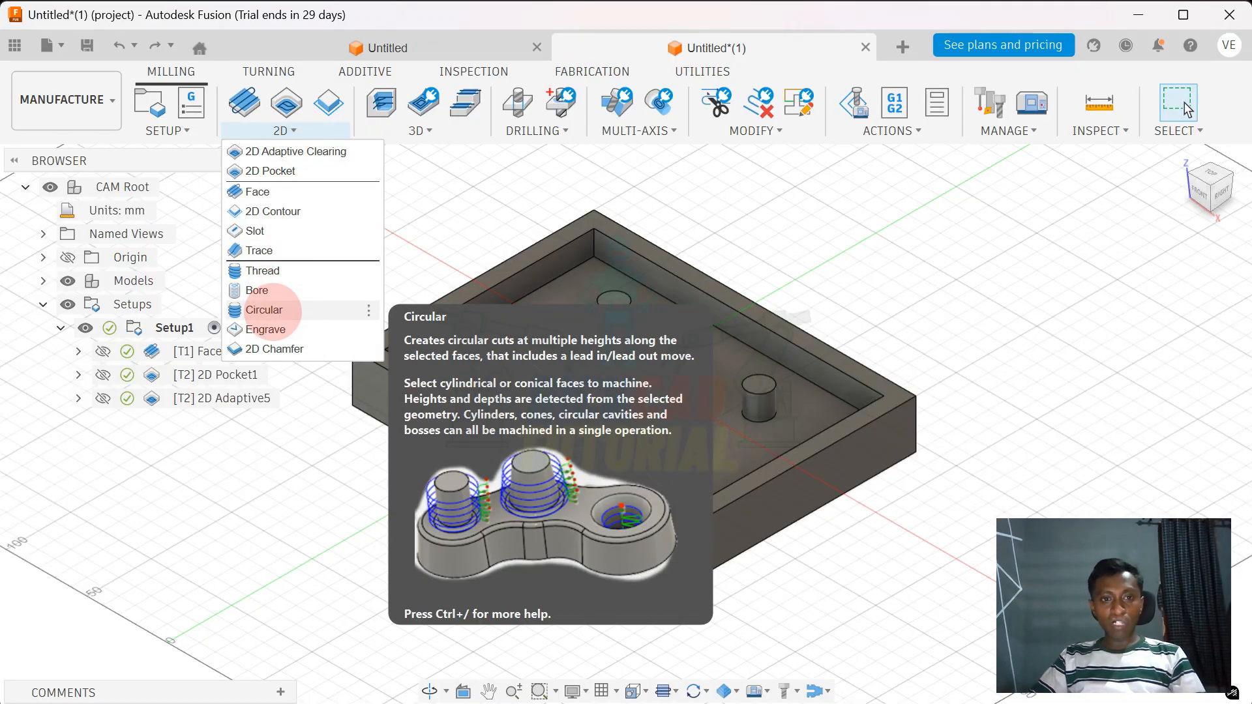
click(264, 311)
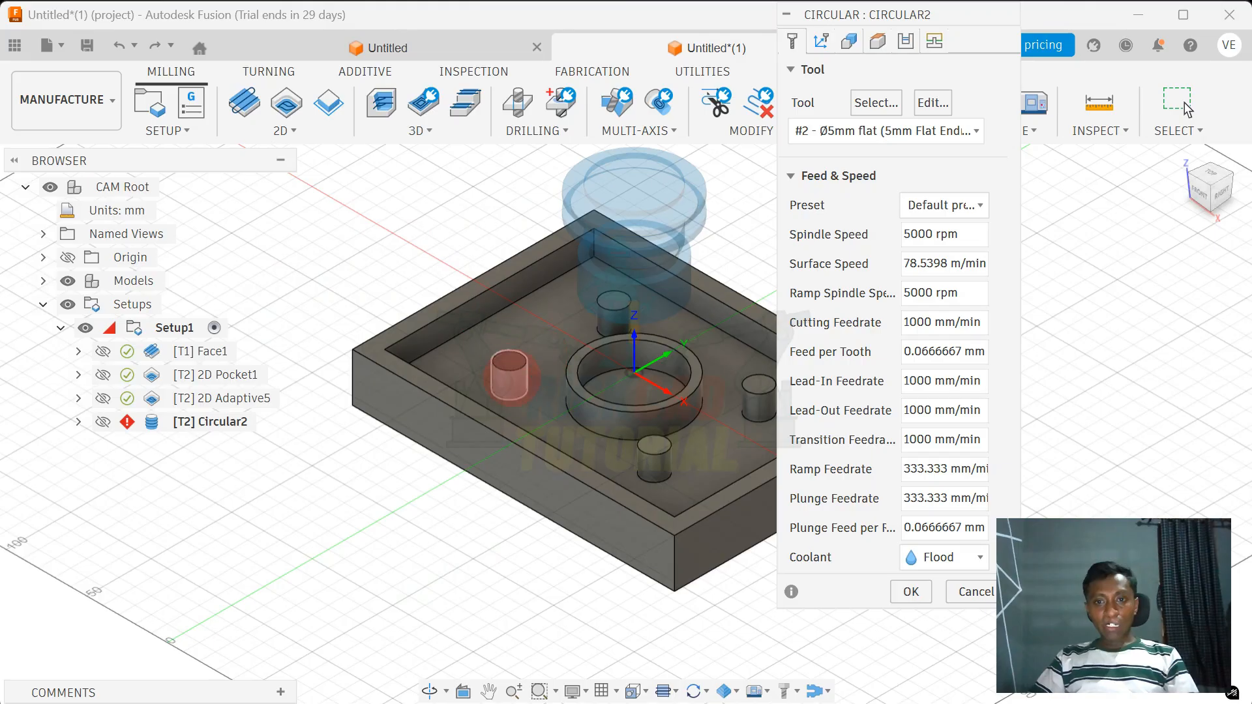
click(513, 387)
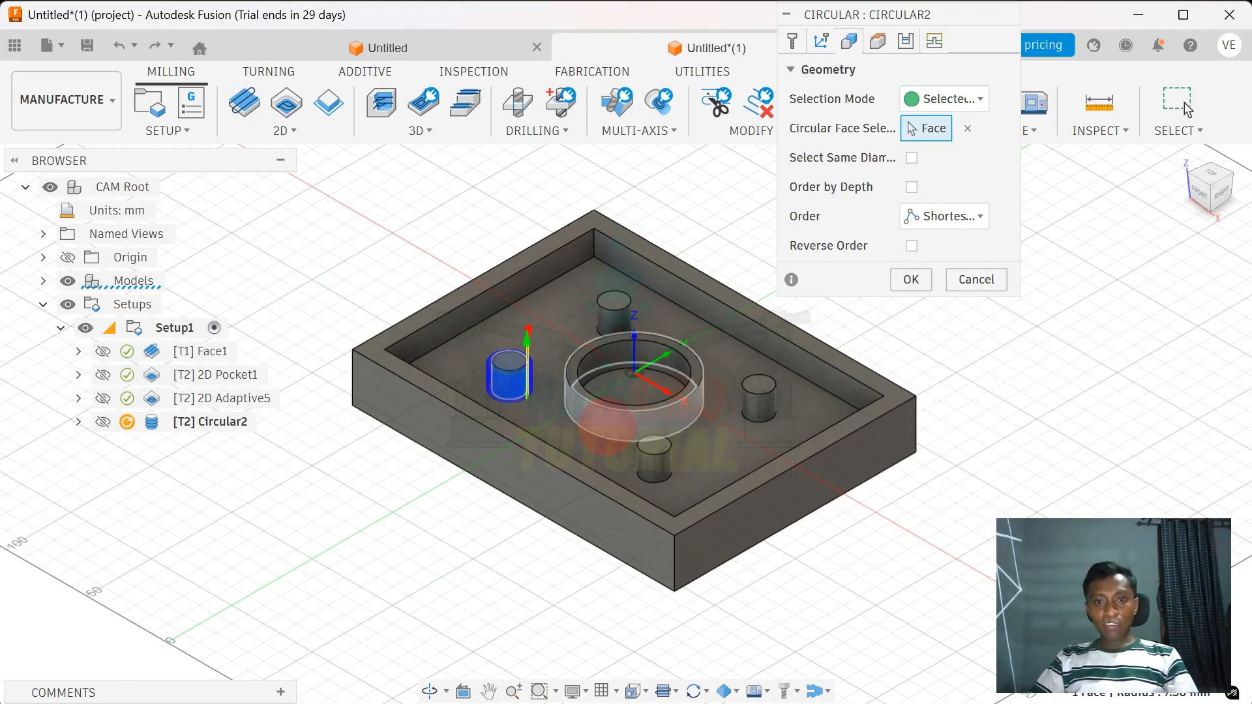
click(594, 414)
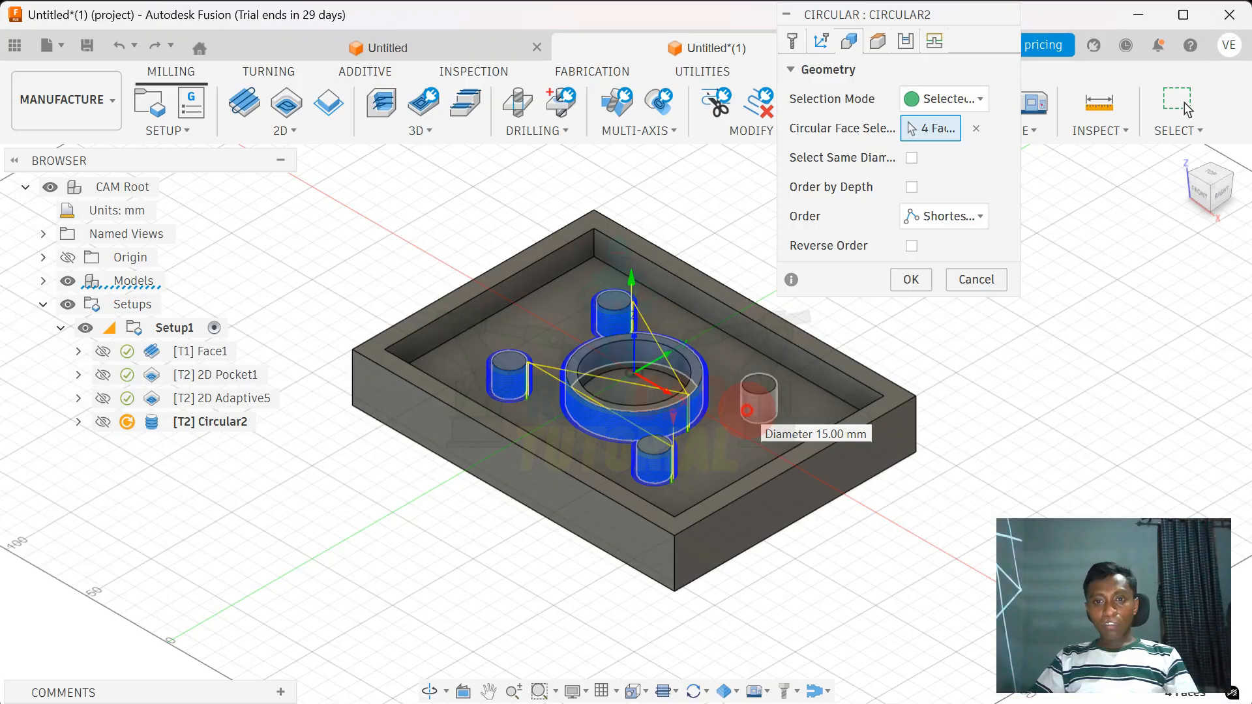
click(747, 410)
scroll(750, 437, up, 3)
scroll(870, 337, down, 3)
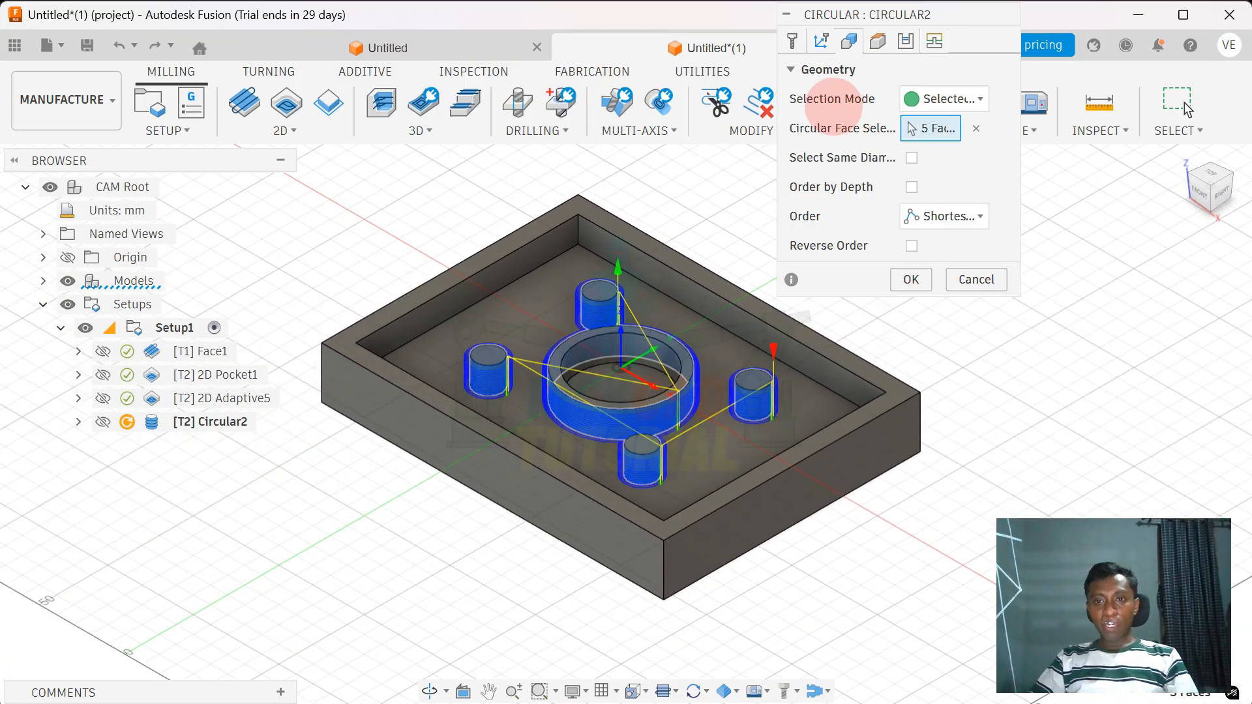
Review the Circular operation's Ø5 mm flat end mill and face selections, and generate its toolpath.
click(793, 41)
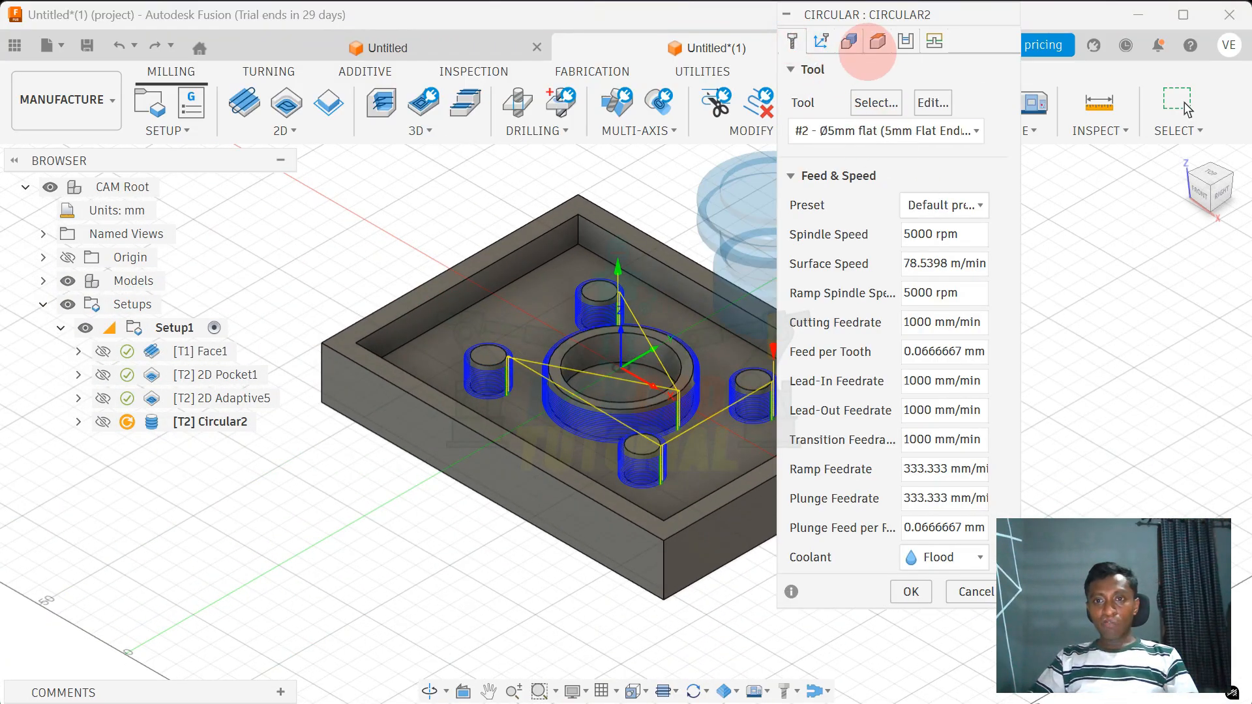
click(821, 41)
click(849, 41)
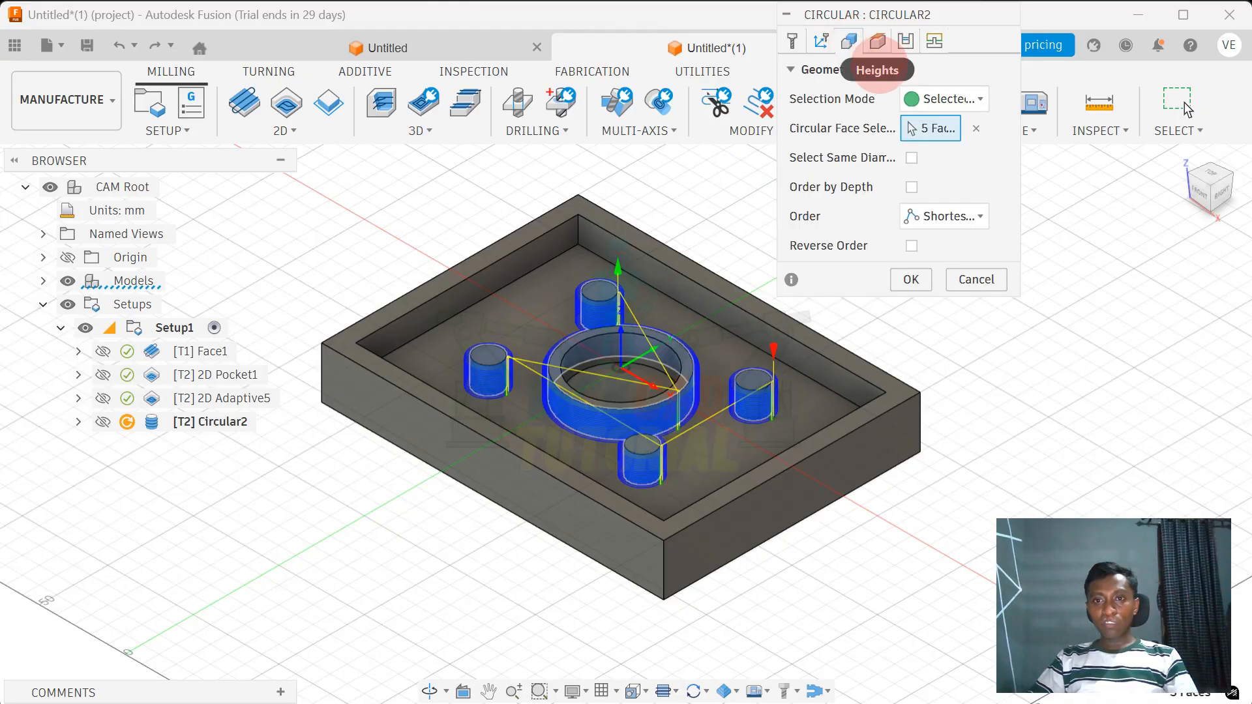
click(911, 279)
scroll(297, 248, down, 1)
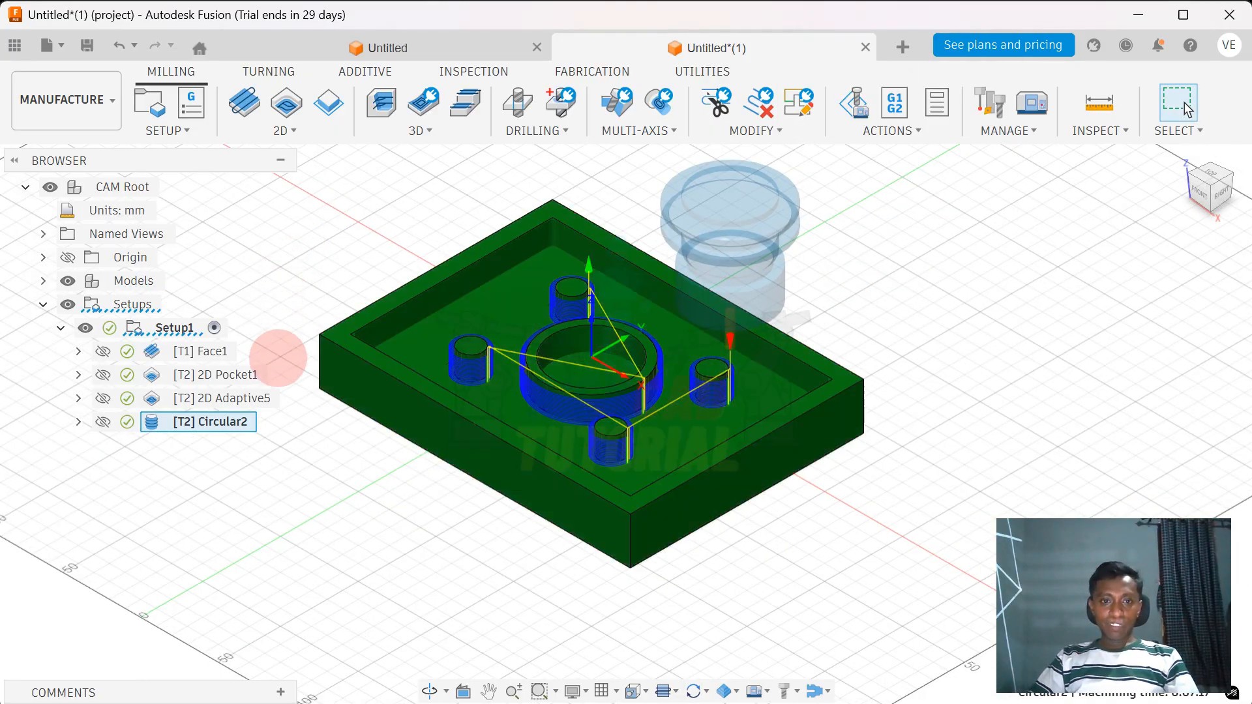
Simulate the Circular2 toolpath, exit the simulation, clear the selection and inspect the part from another angle.
right_click(222, 429)
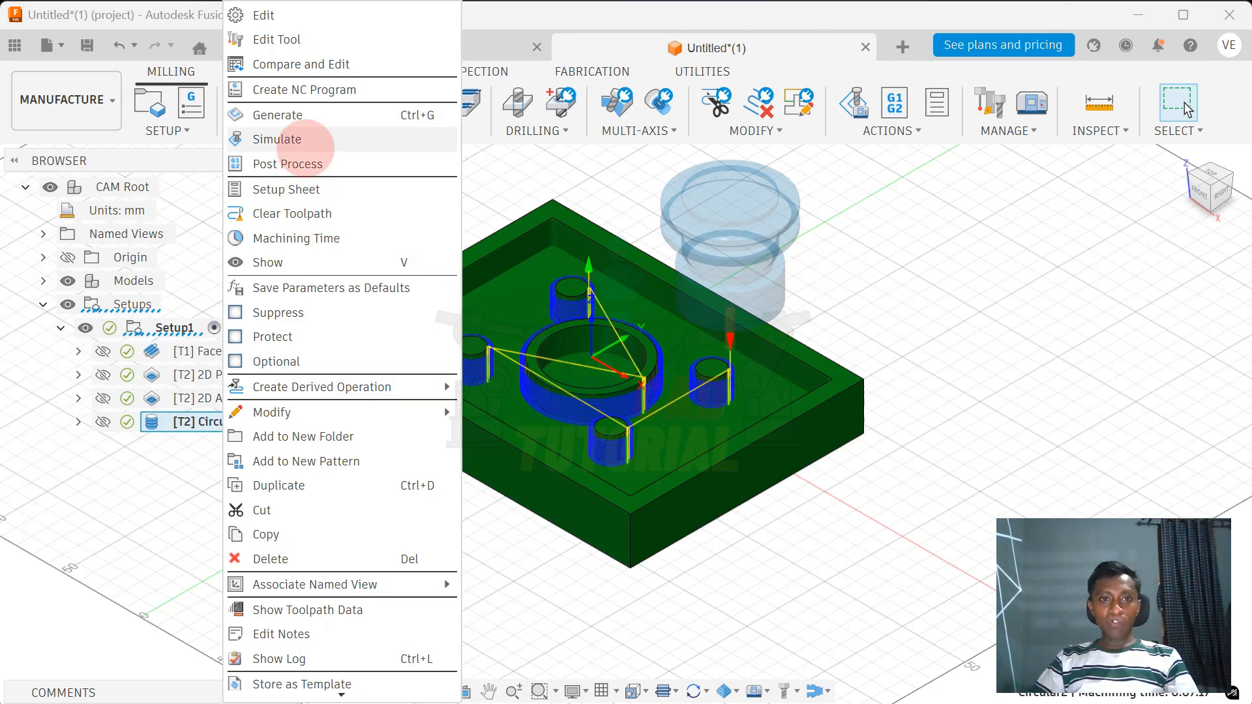
click(297, 135)
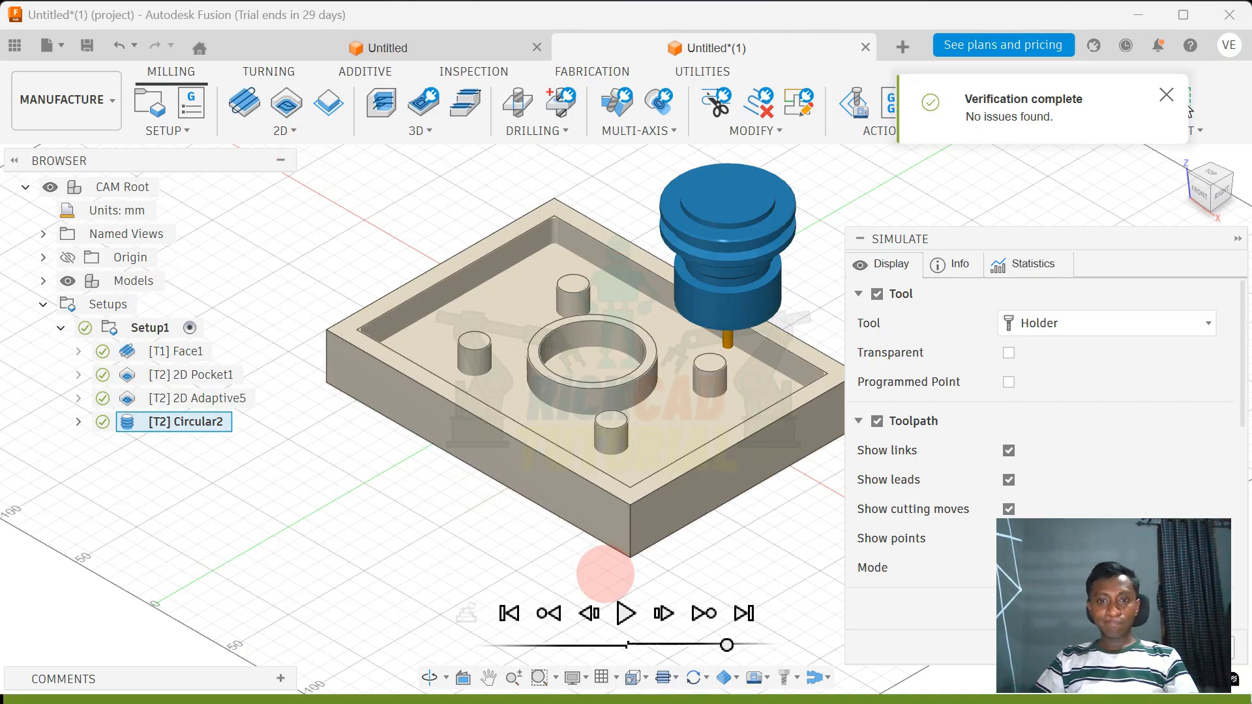
click(624, 613)
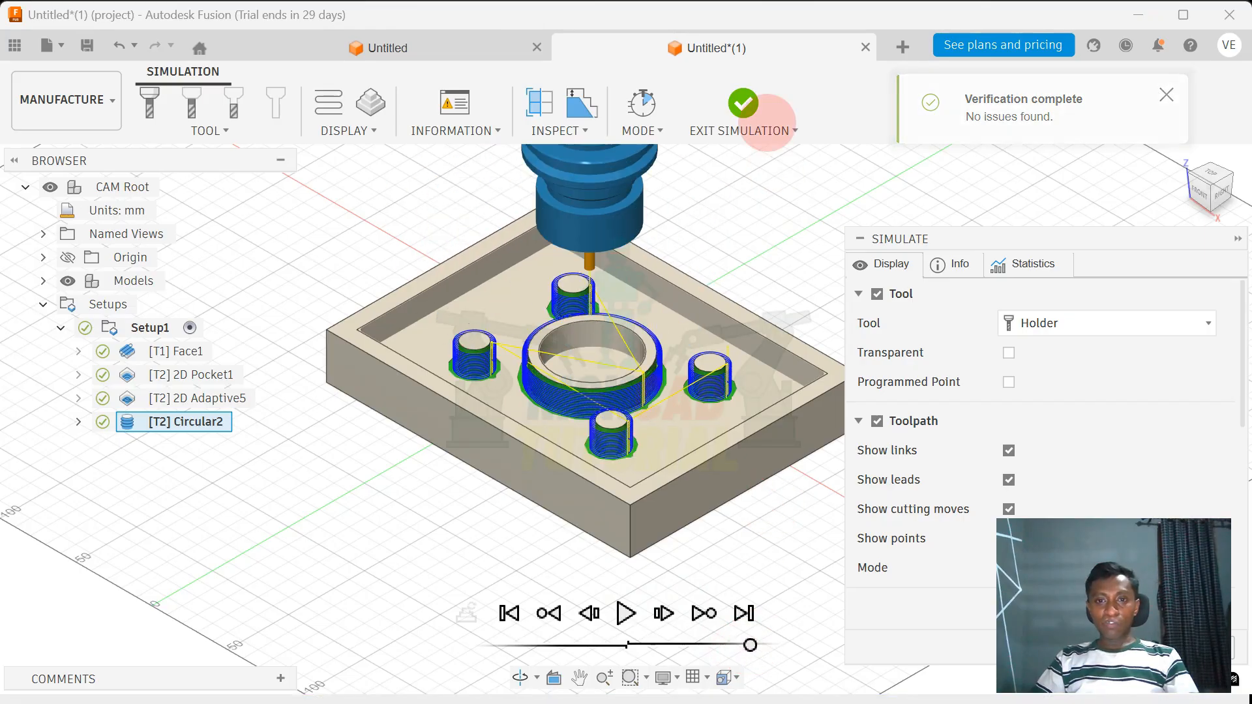
click(743, 104)
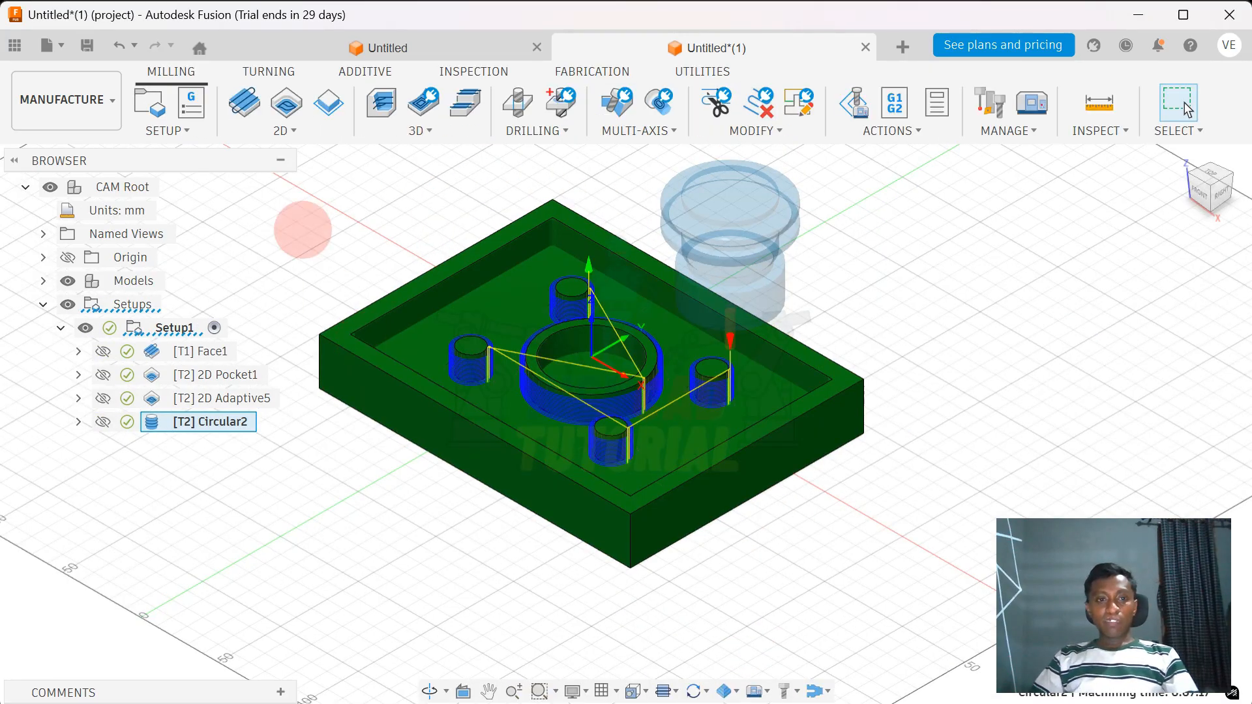
click(246, 209)
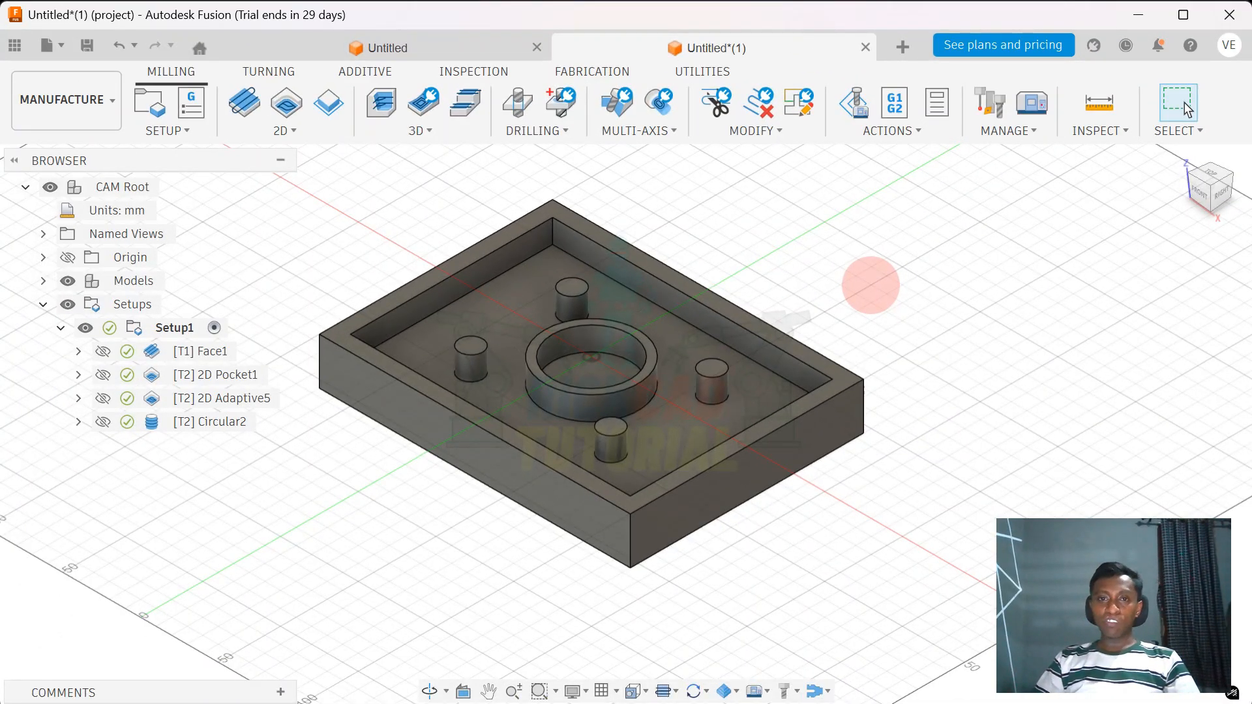
mouse_move(862, 297)
shift+middle_down()
mouse_move(922, 298)
mouse_move(802, 358)
mouse_move(917, 268)
mouse_move(939, 280)
mouse_move(830, 266)
mouse_move(849, 316)
mouse_move(853, 282)
shift+middle_up()
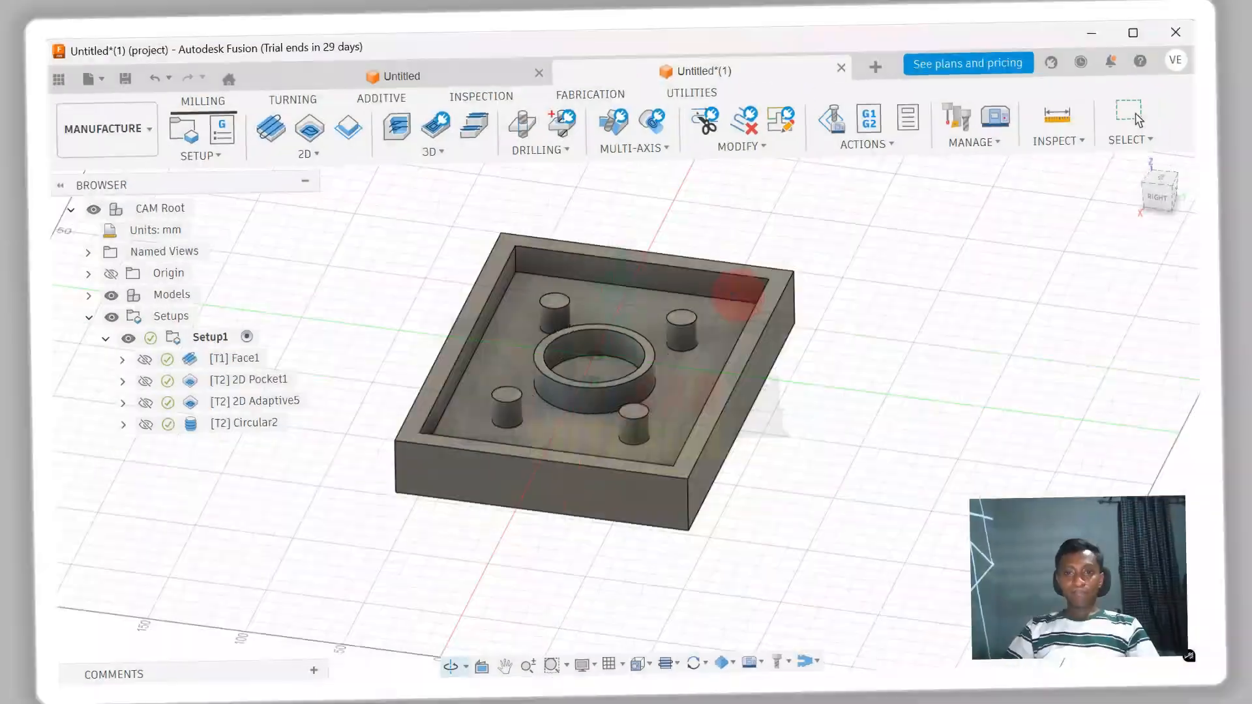